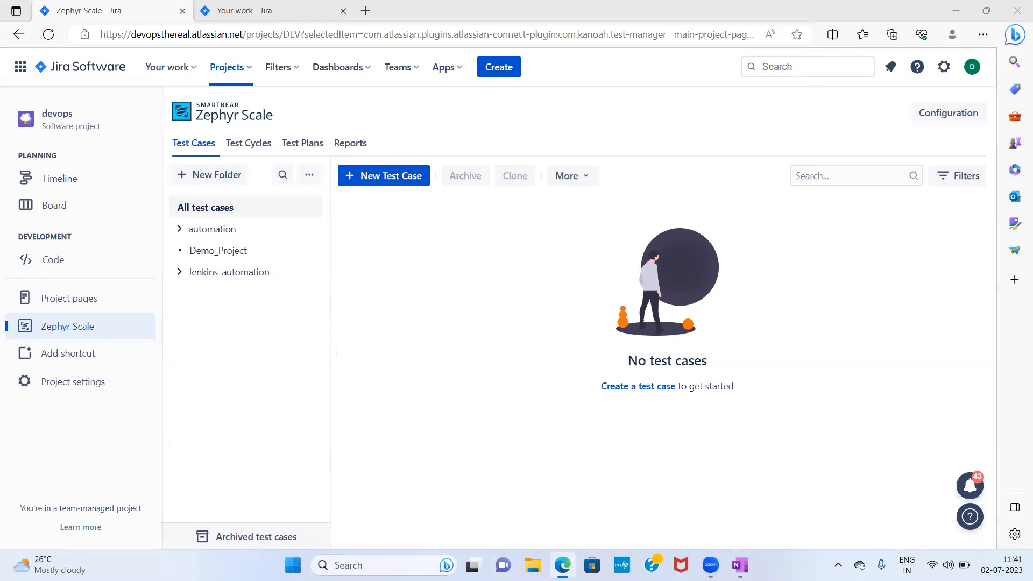
- Switch to OneNote and review the Session 2 agenda items on parameters, call to test and version control
left_click(739, 565)
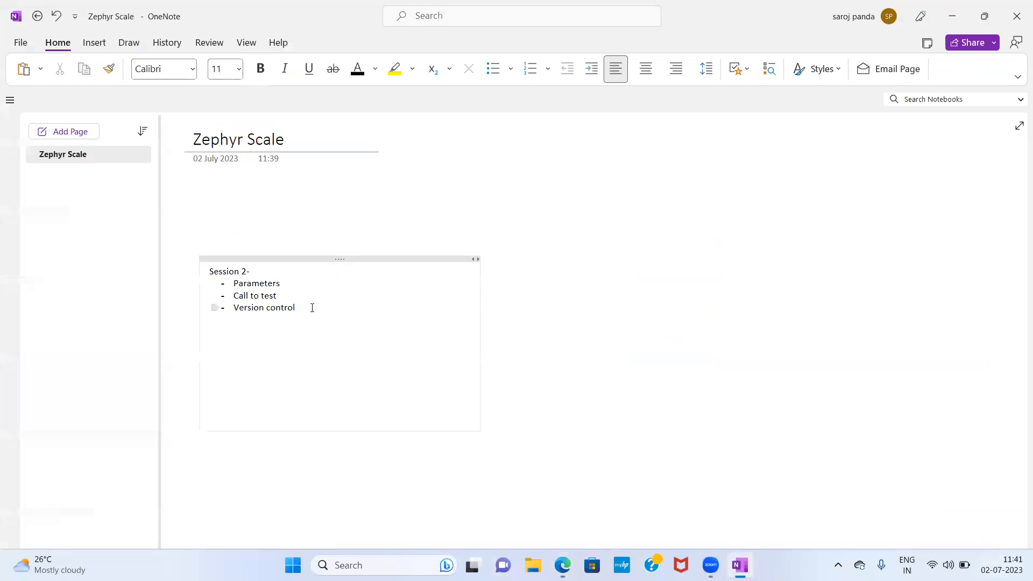
left_click(288, 282)
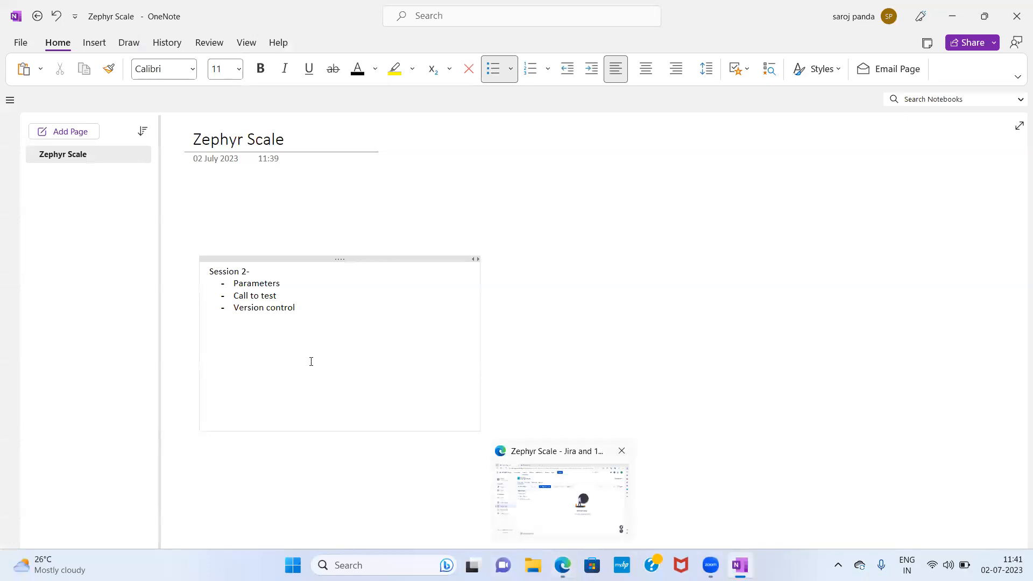
left_click(287, 286)
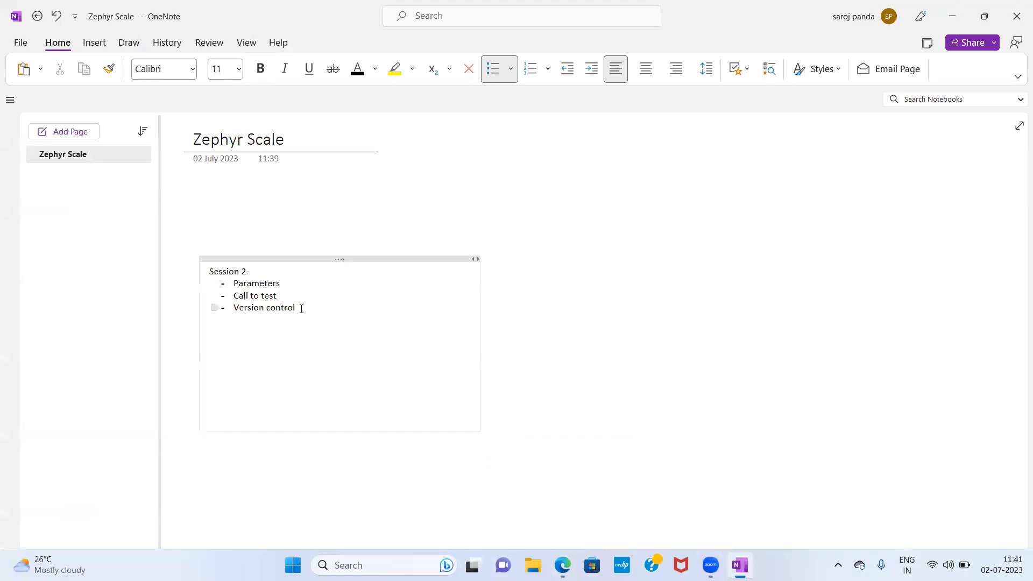
left_click(270, 324)
left_click_drag(234, 281, 297, 311)
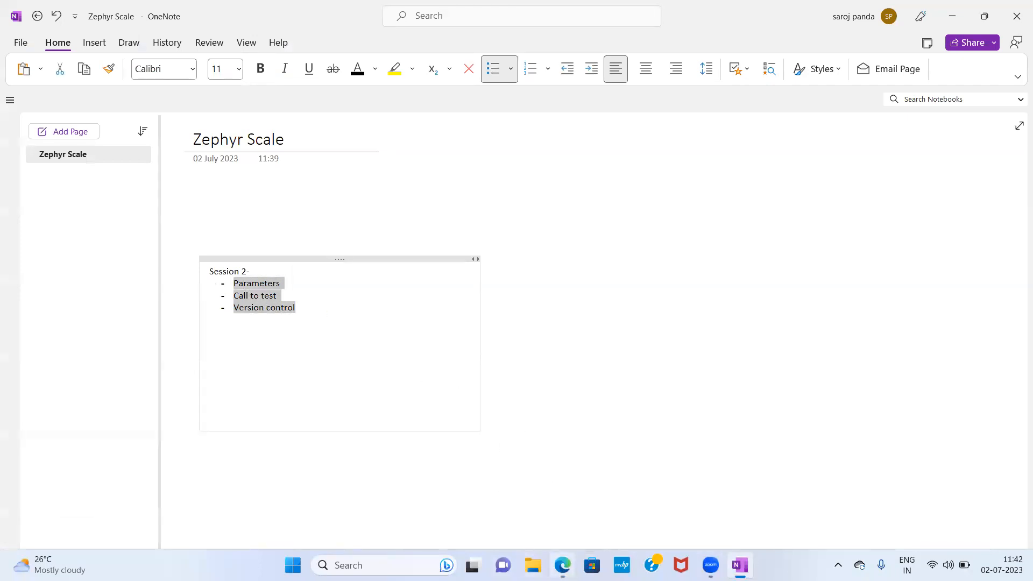
- Return to the browser and start a new test case named login
left_click(563, 565)
mouse_move(311, 282)
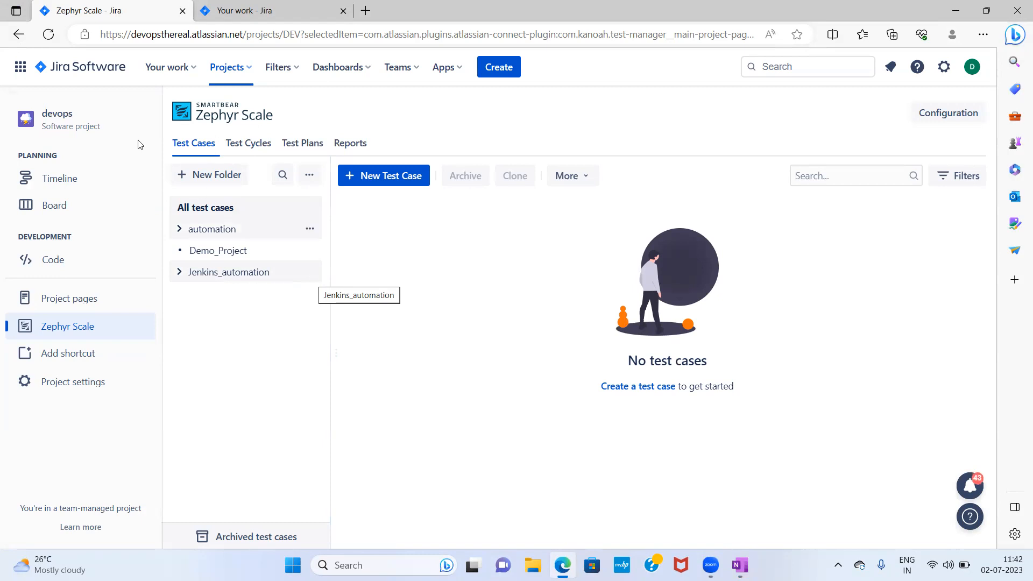
left_click(393, 183)
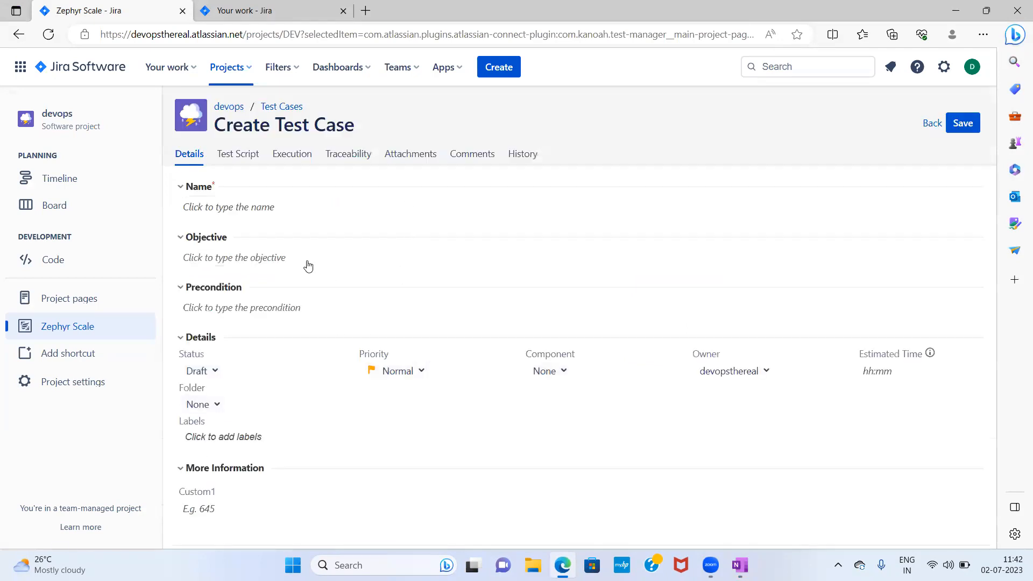
left_click(246, 208)
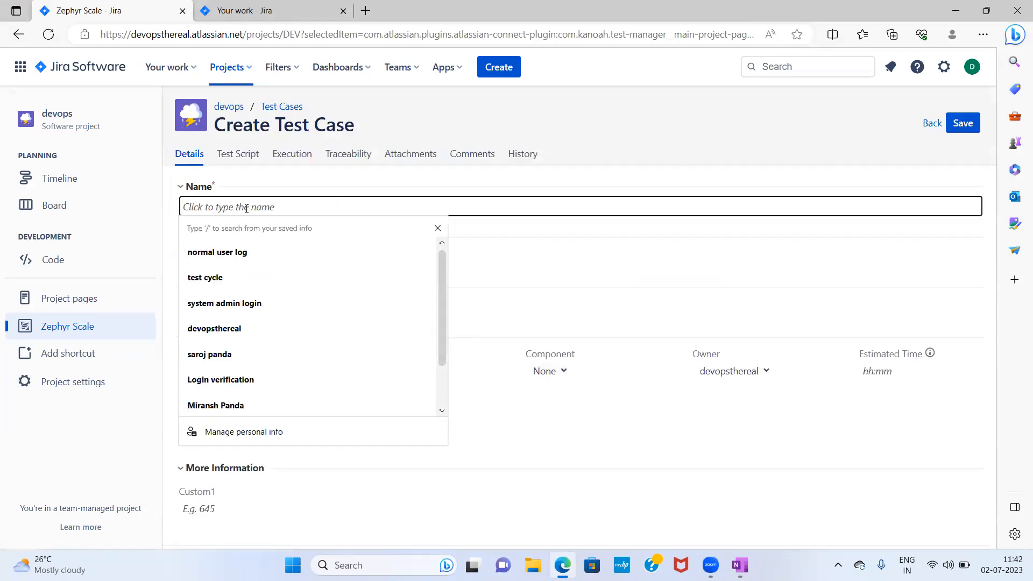
type("login t")
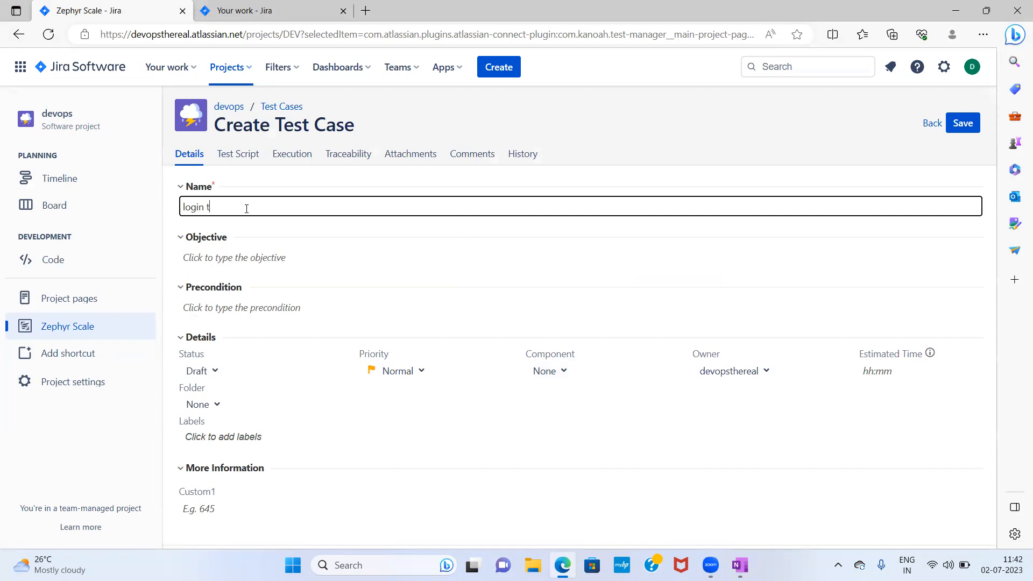
key("BackSpace")
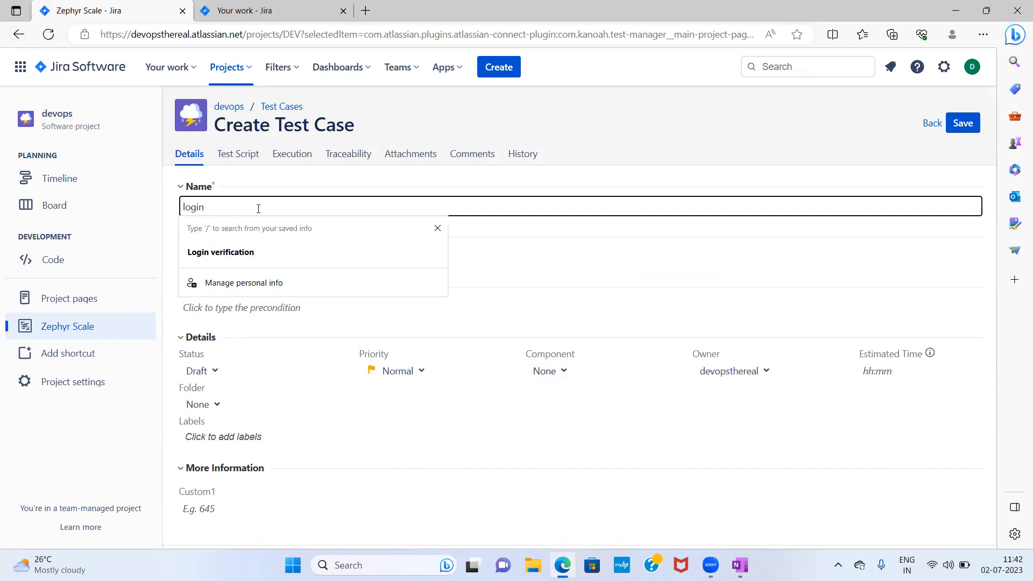
- Set the test case objective to Login to the application
left_click(567, 273)
left_click(288, 266)
type("Login to the application")
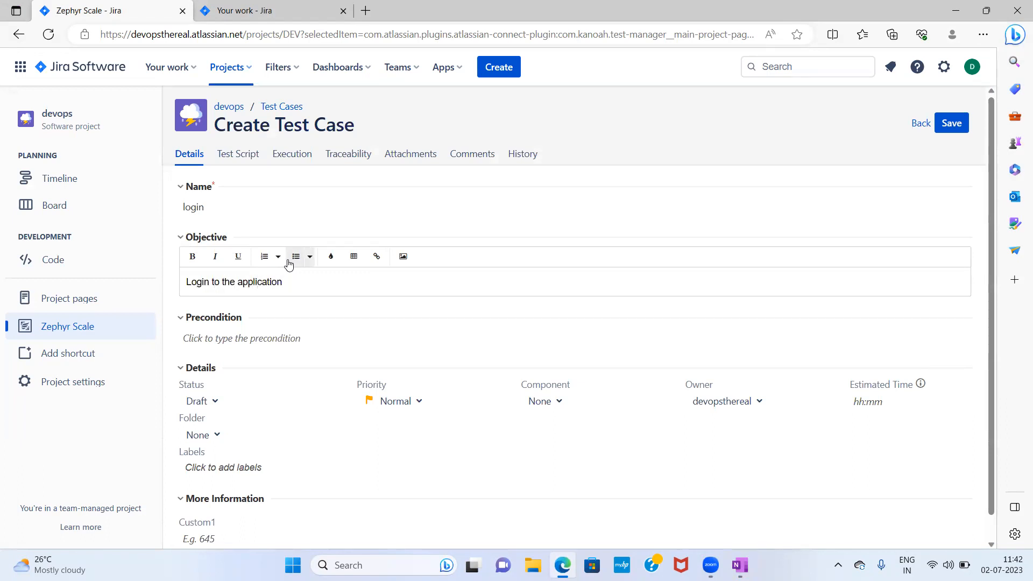
- Open the test script and describe step 1 as input username
left_click(248, 156)
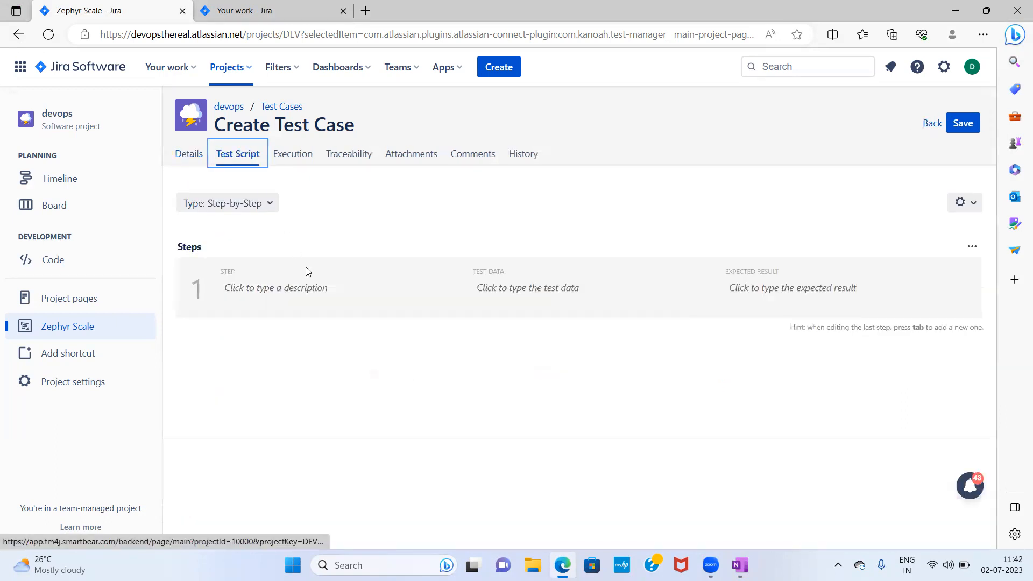
left_click(323, 293)
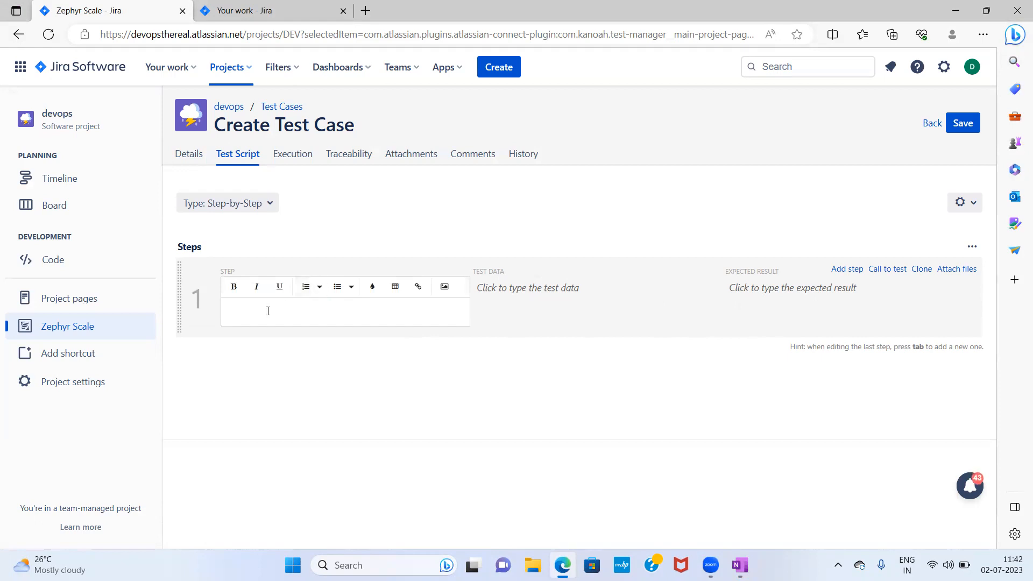
type("login")
key("BackSpace")
key("BackSpace")
key("BackSpace")
key("BackSpace")
key("BackSpace")
key("BackSpace")
type("input usr")
key("BackSpace")
type("ername")
- Set step 1's expected result to user inputs username
left_click(806, 297)
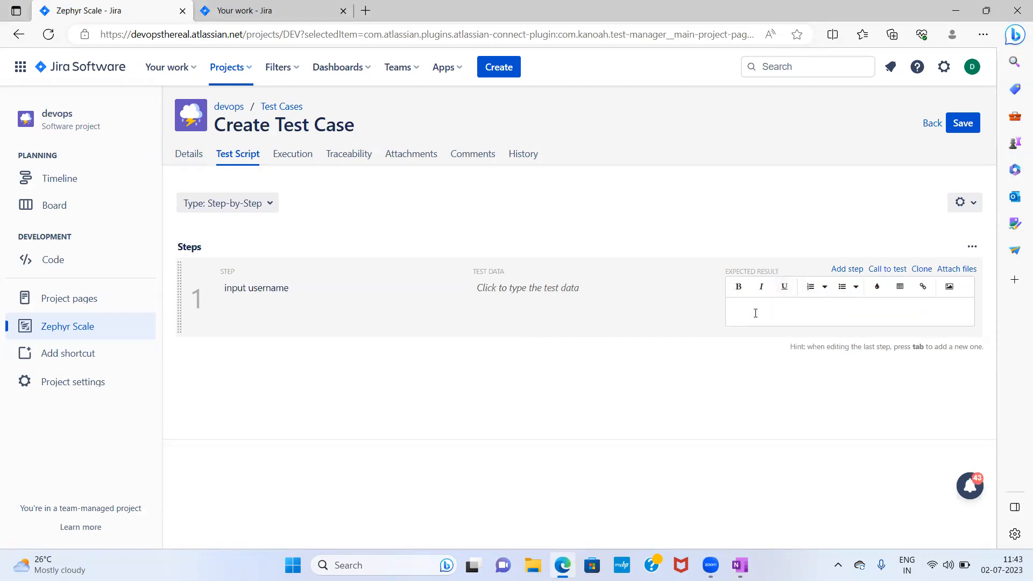
type("use")
type("r sh")
key("BackSpace")
key("BackSpace")
type("inputs username")
- Add a second step described as input password
left_click(852, 269)
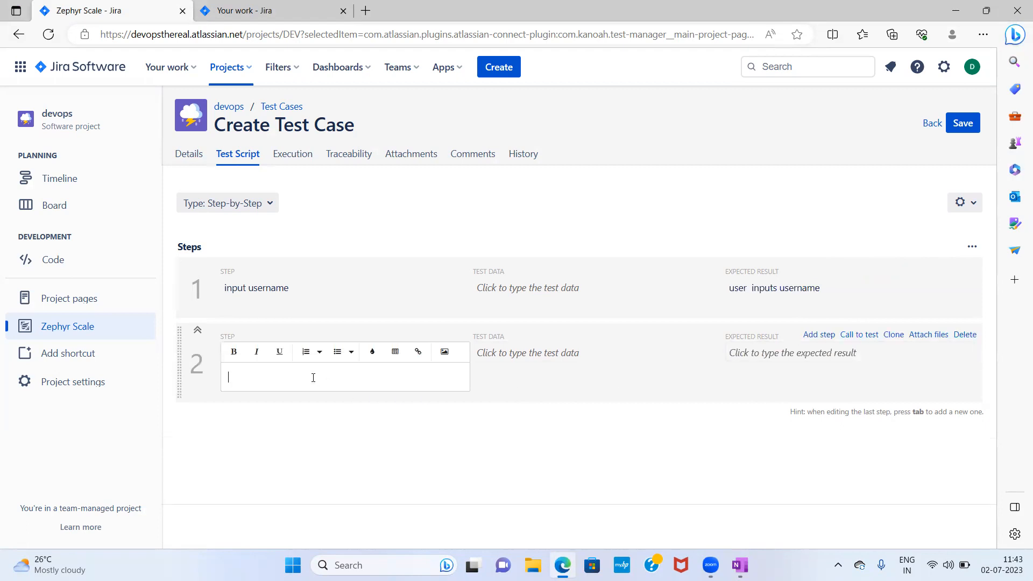
type("input password")
- Set step 2's expected result to user enters password and click on login button
left_click(805, 354)
type("user")
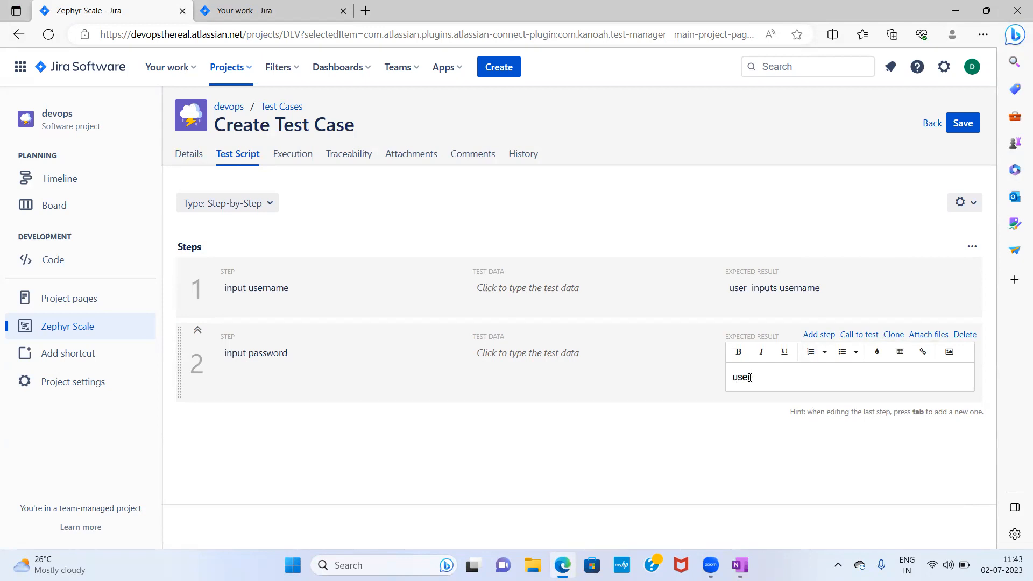
type(" enters password and clik")
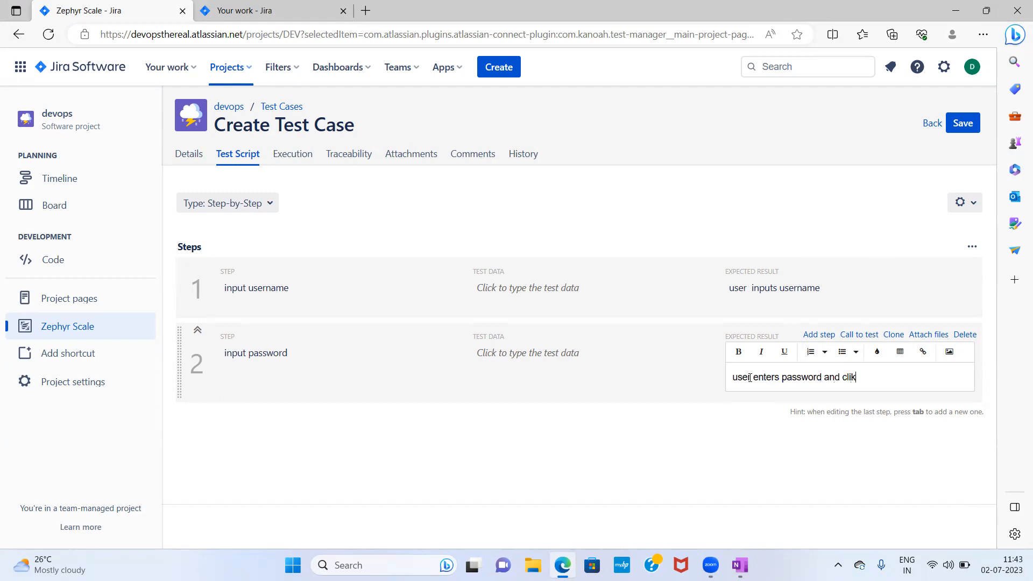
key("BackSpace")
type("ck on login button")
left_click(477, 447)
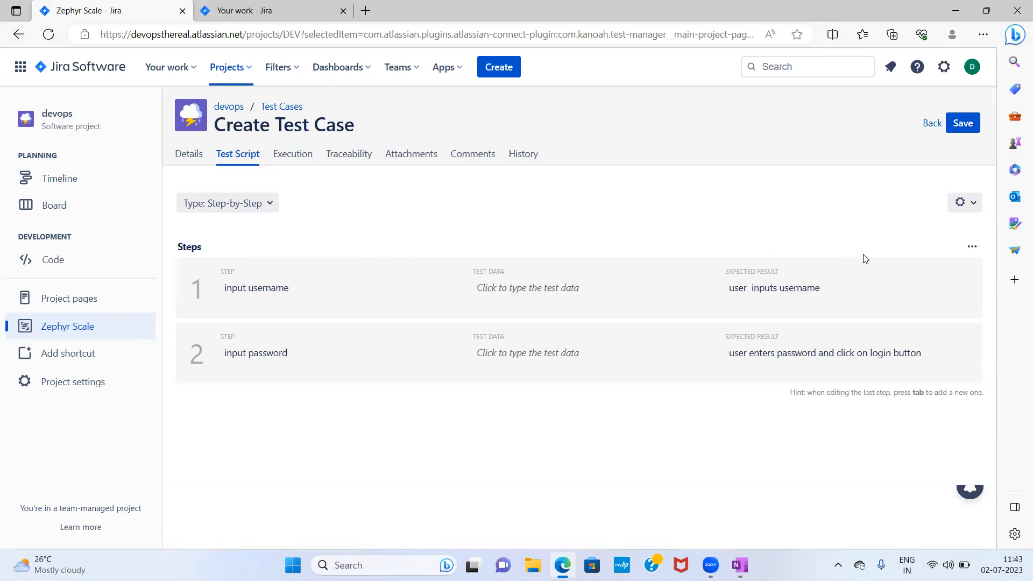
- Switch the test script's data mode to Parameters
mouse_move(795, 293)
left_click(973, 248)
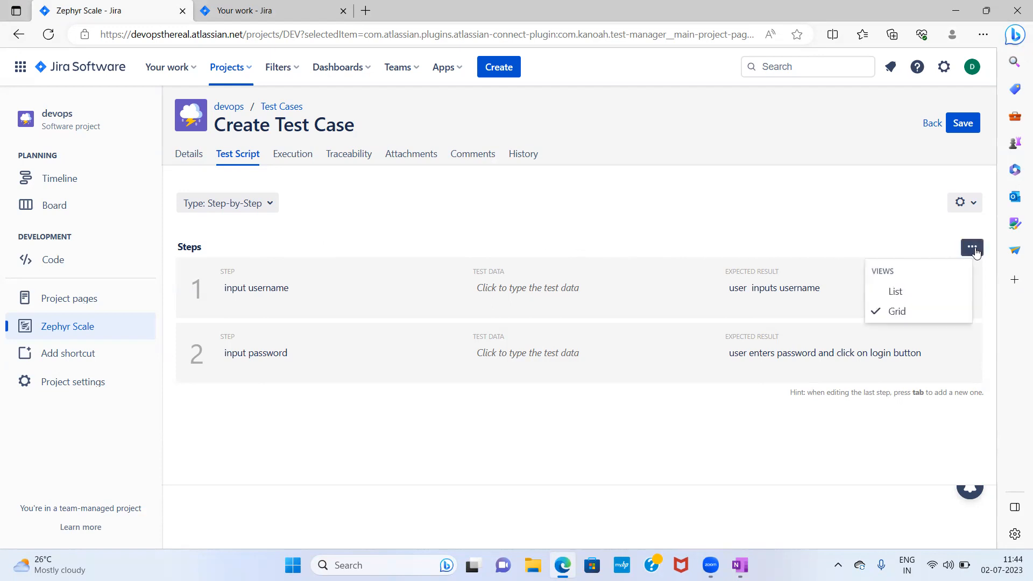
left_click(968, 203)
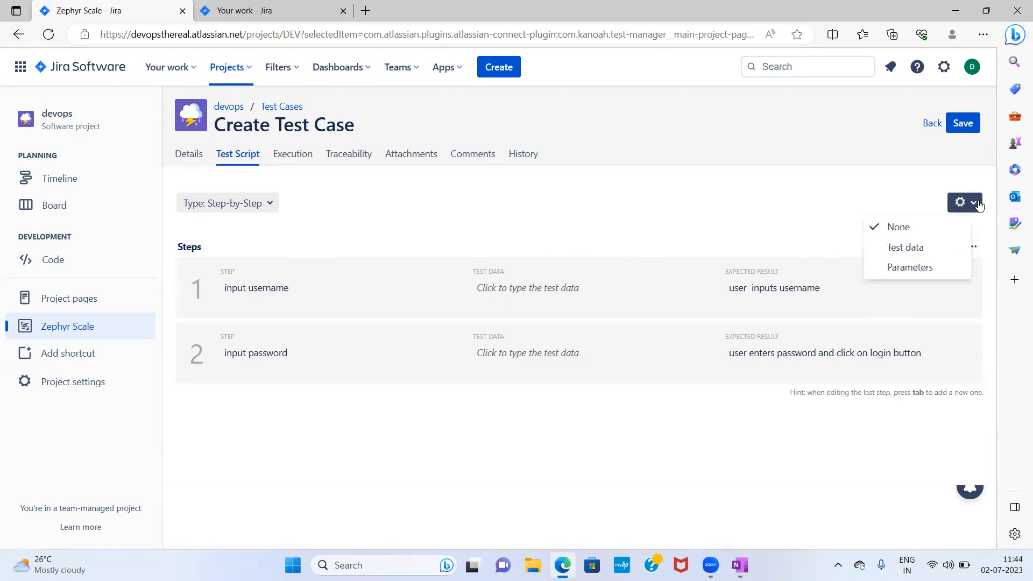
left_click(909, 269)
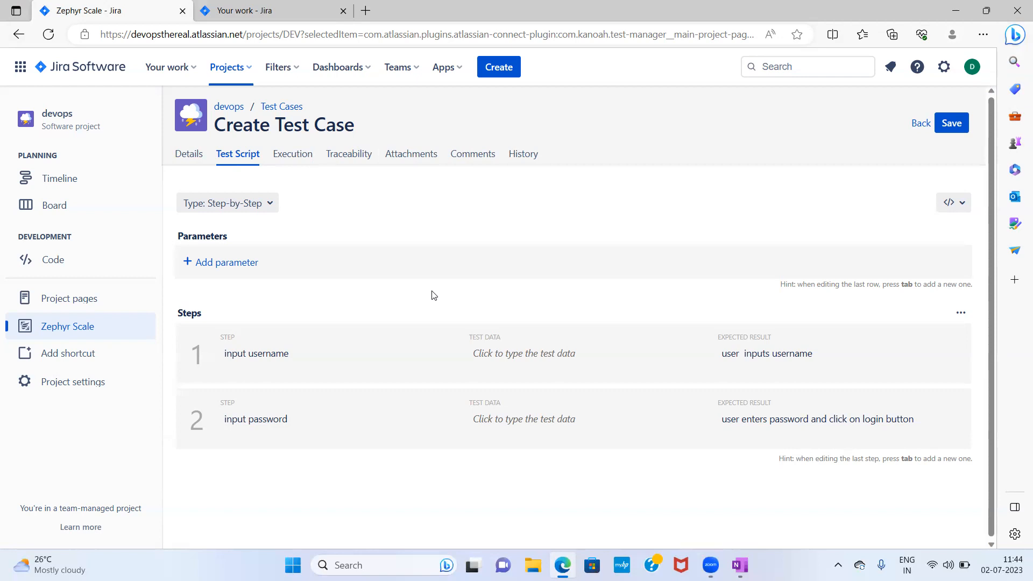
- Add a parameter named username
left_click(223, 263)
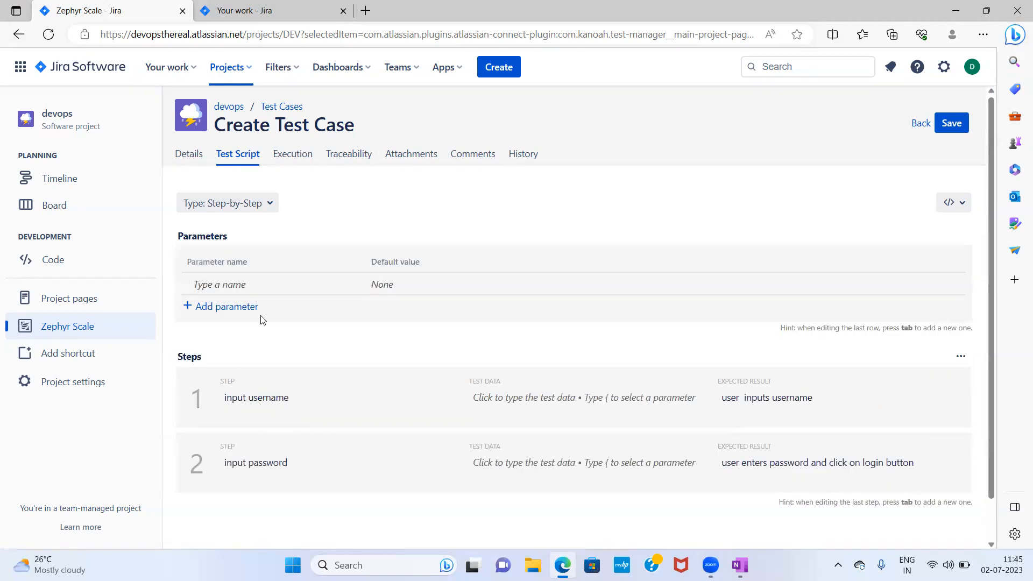
left_click(271, 284)
type("username")
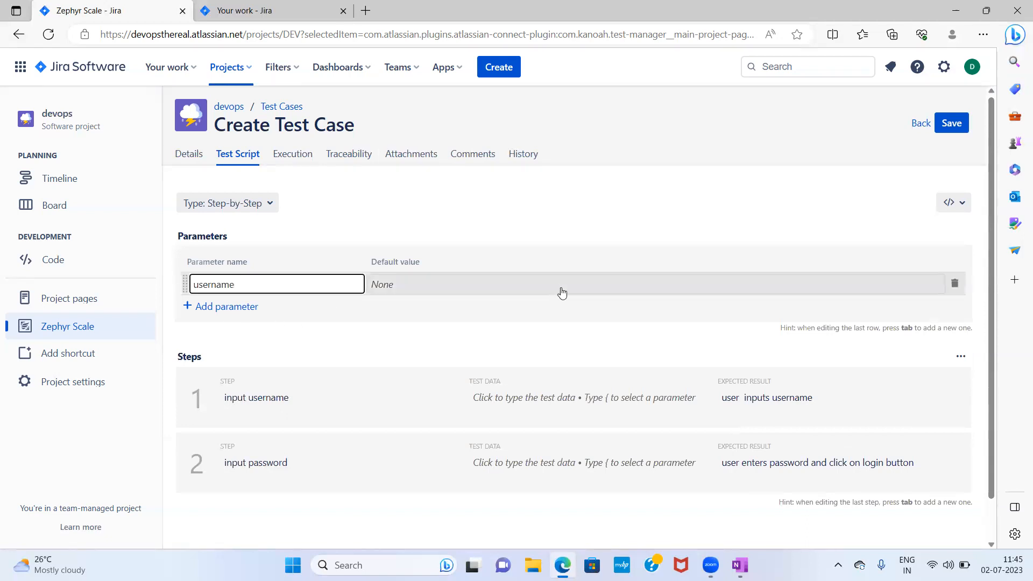
- Add a second parameter named password
left_click(234, 316)
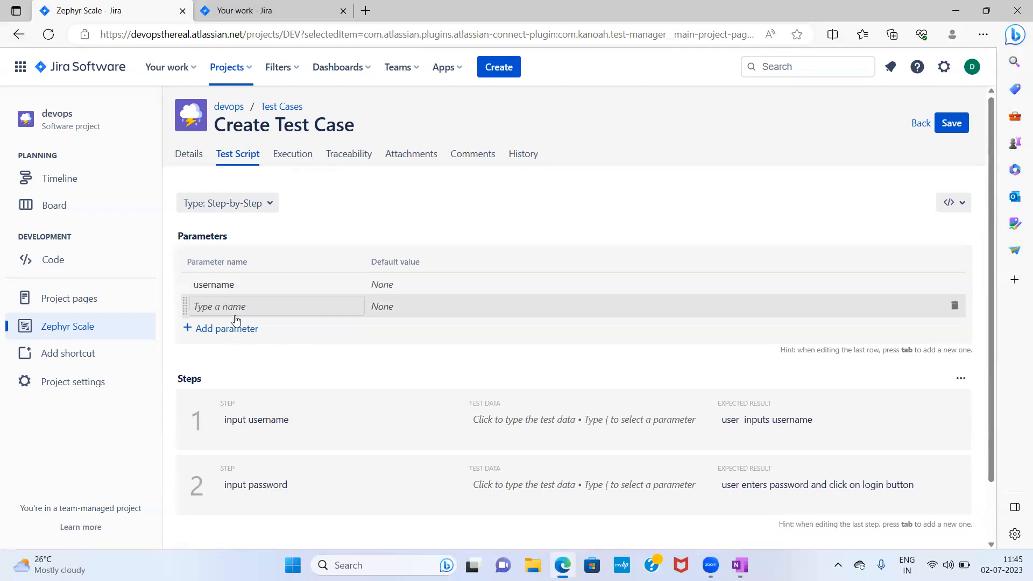
left_click(251, 308)
type("password")
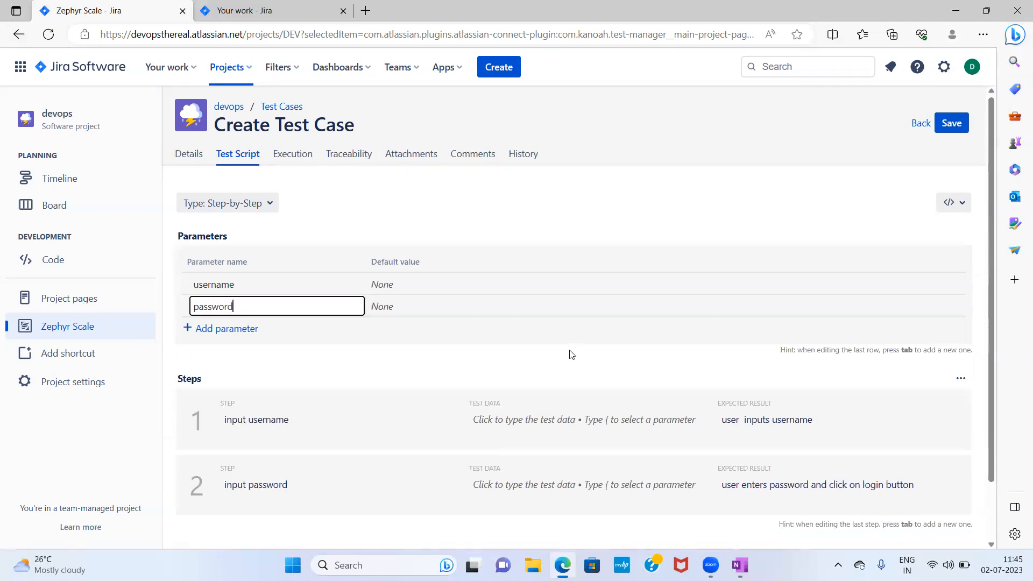
- Replace the word username in step 1's description with the username parameter
left_click(400, 371)
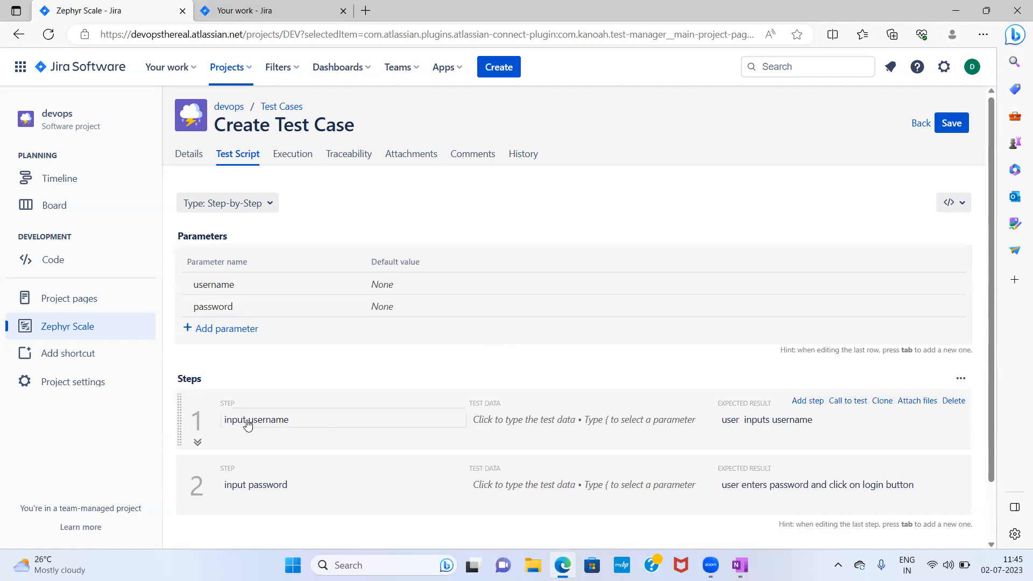
left_click(309, 424)
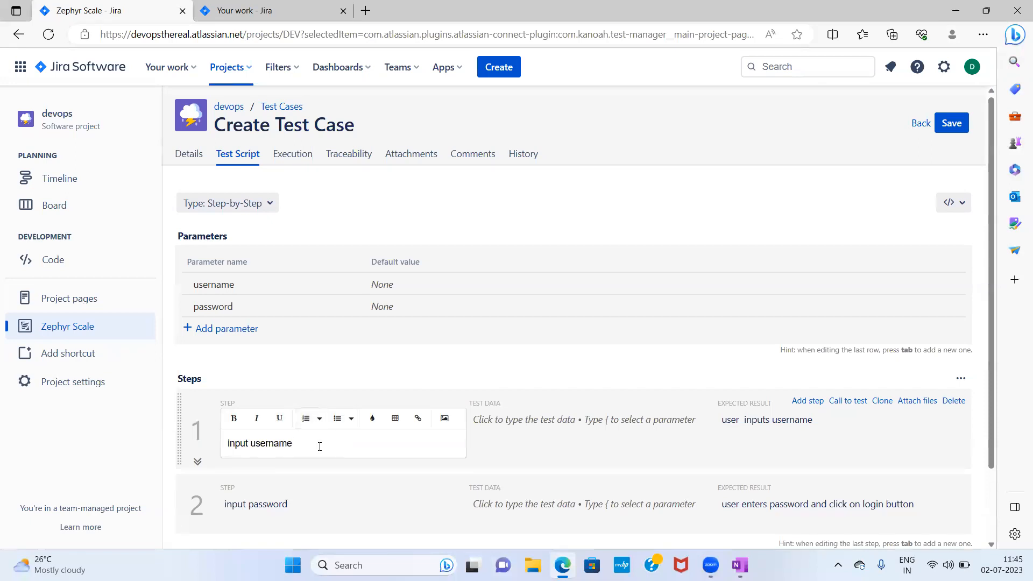
key("BackSpace")
key("BackSpace")
key("BackSpace")
key("BackSpace")
key("BackSpace")
key("BackSpace")
type("{")
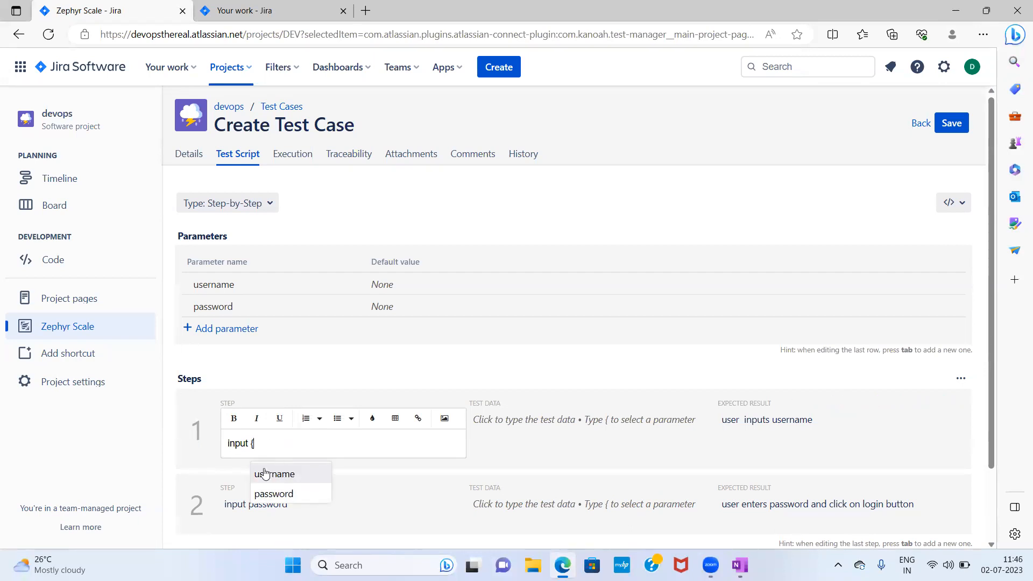
left_click(286, 475)
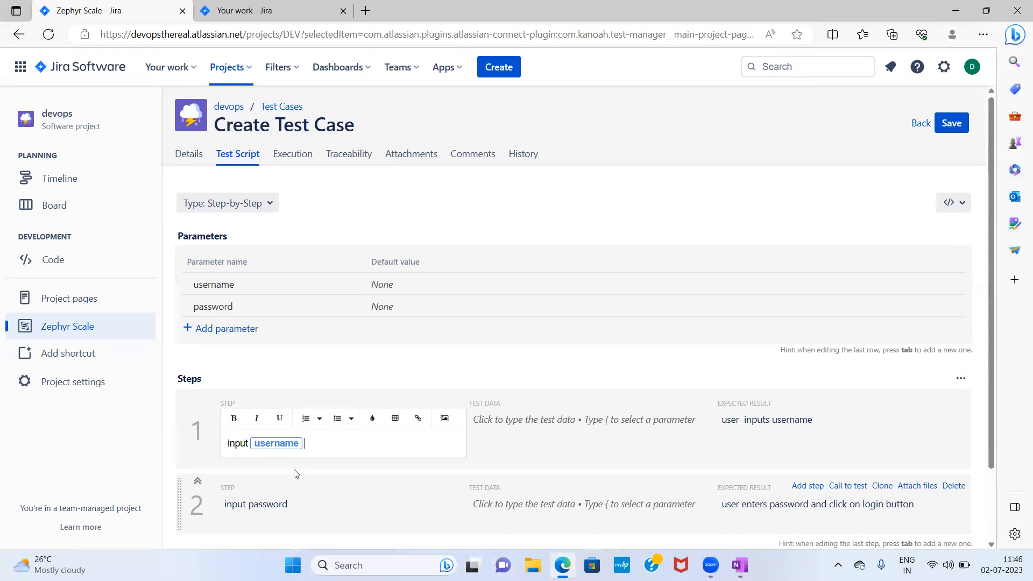
- Replace the word password in step 2's description with the password parameter
scroll(334, 458, "down", 1)
left_click(300, 476)
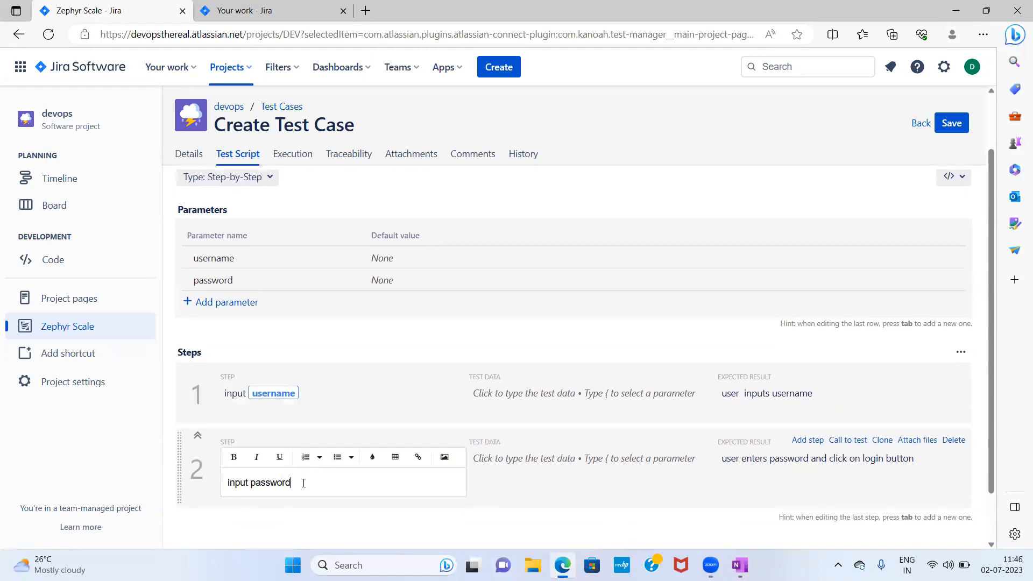
key("BackSpace")
key("BackSpace")
key("BackSpace")
key("BackSpace")
key("BackSpace")
key("BackSpace")
key("BackSpace")
key("BackSpace")
type("{")
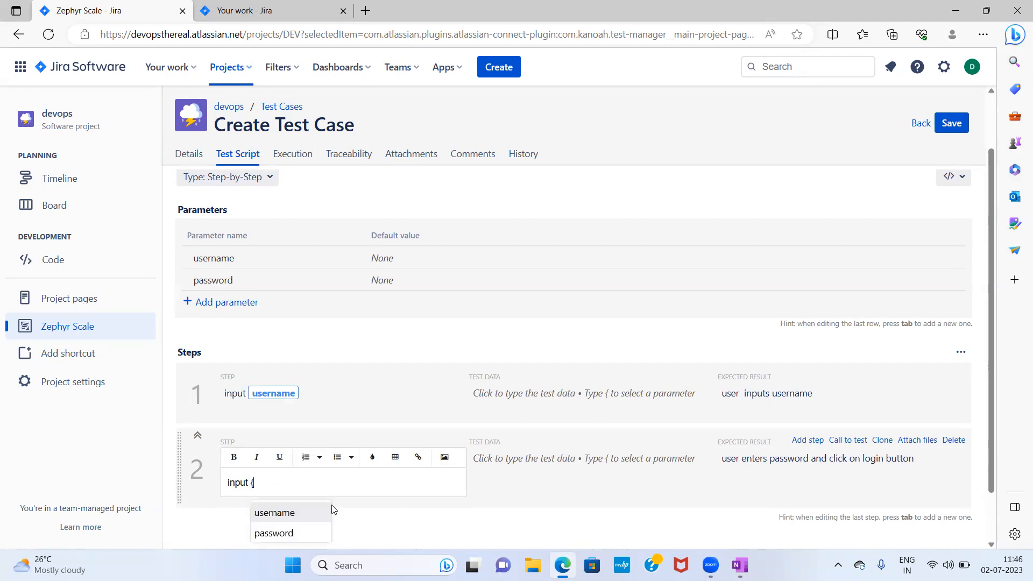
left_click(290, 532)
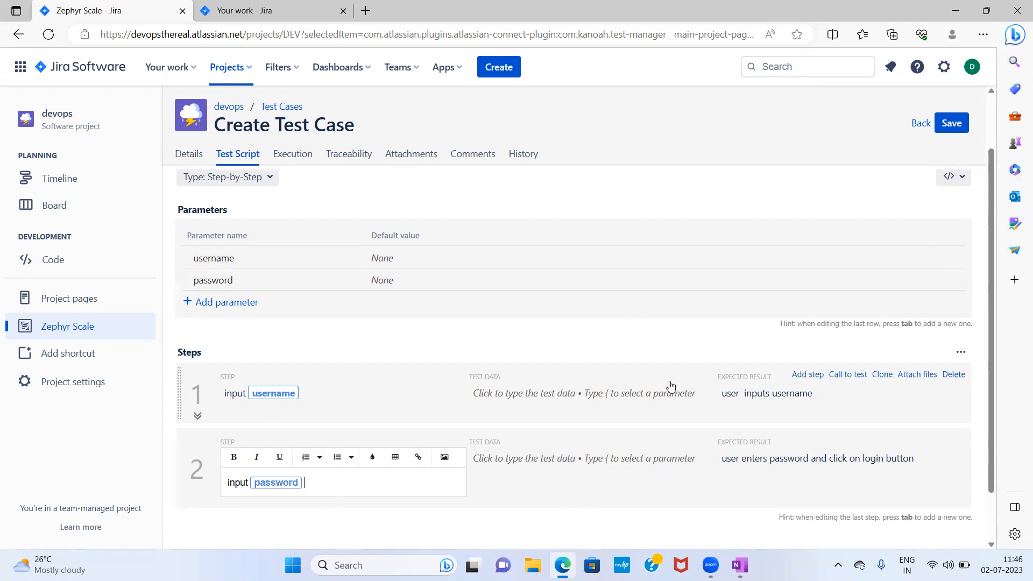
- Save the test case and return to the test case list
scroll(691, 486, "down", 2)
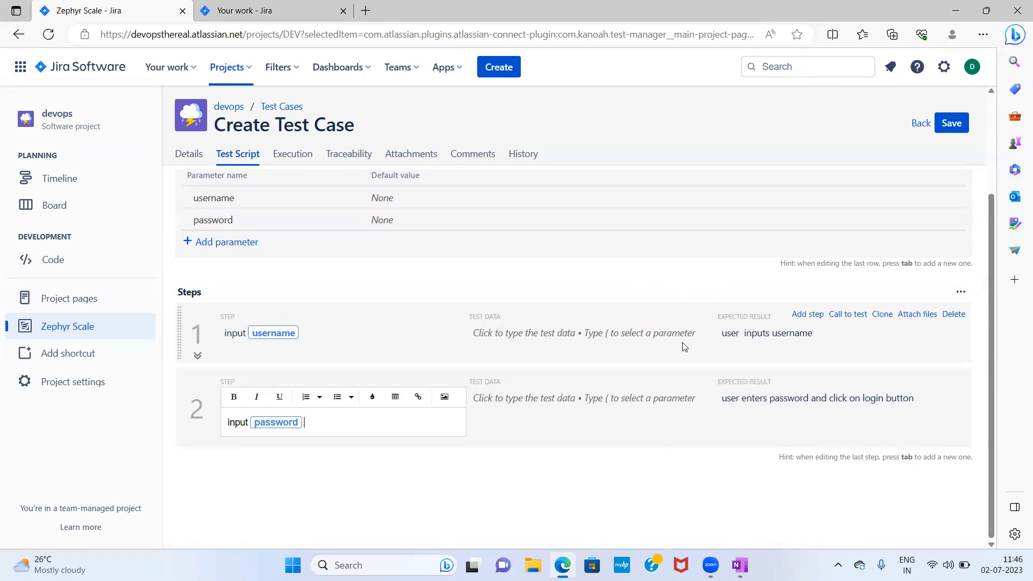
scroll(666, 341, "up", 3)
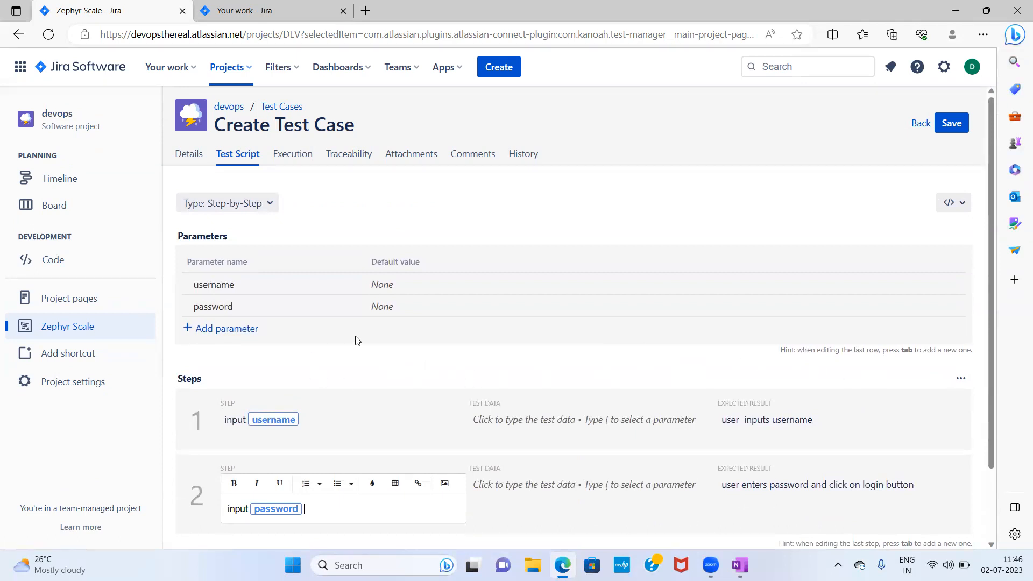
left_click(950, 129)
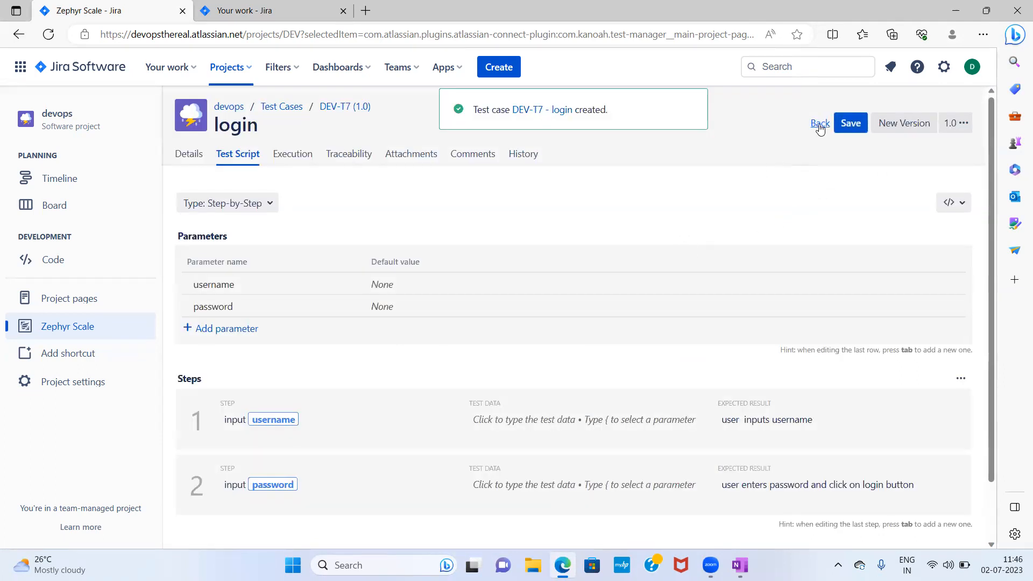
left_click(818, 127)
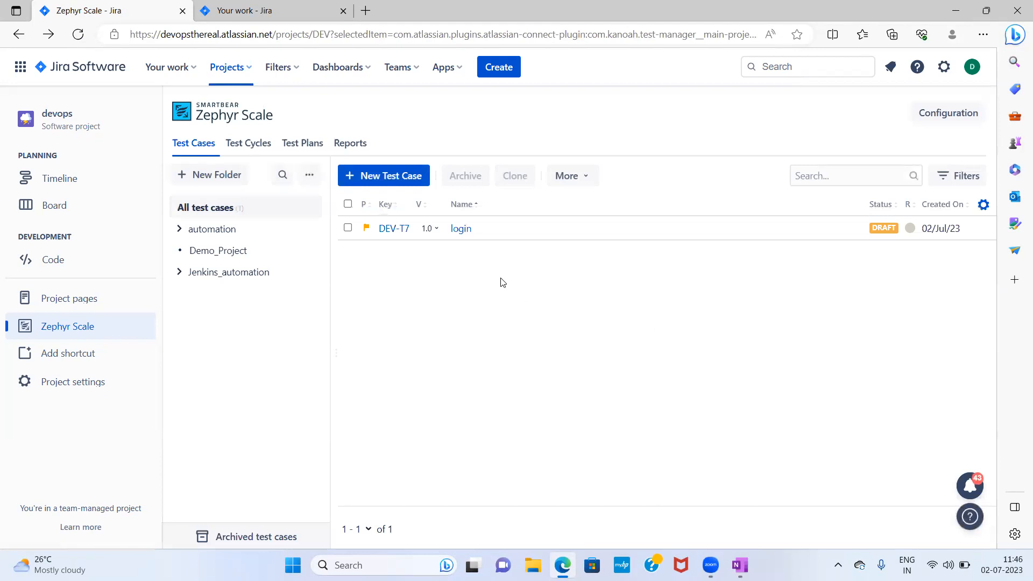
- Open the login test case and review its test script before going back to the test case list
left_click(465, 231)
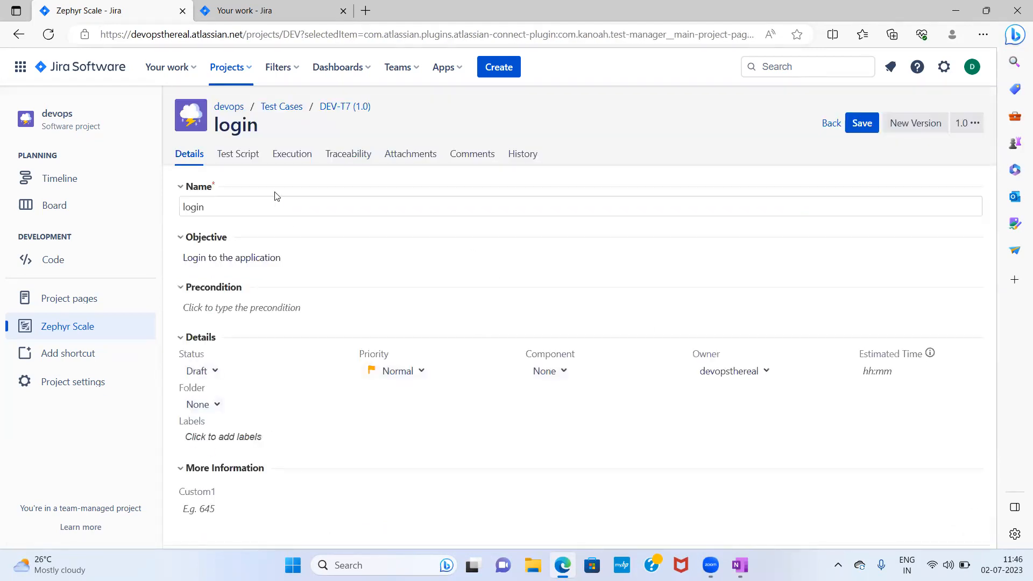
left_click(243, 160)
scroll(413, 419, "down", 2)
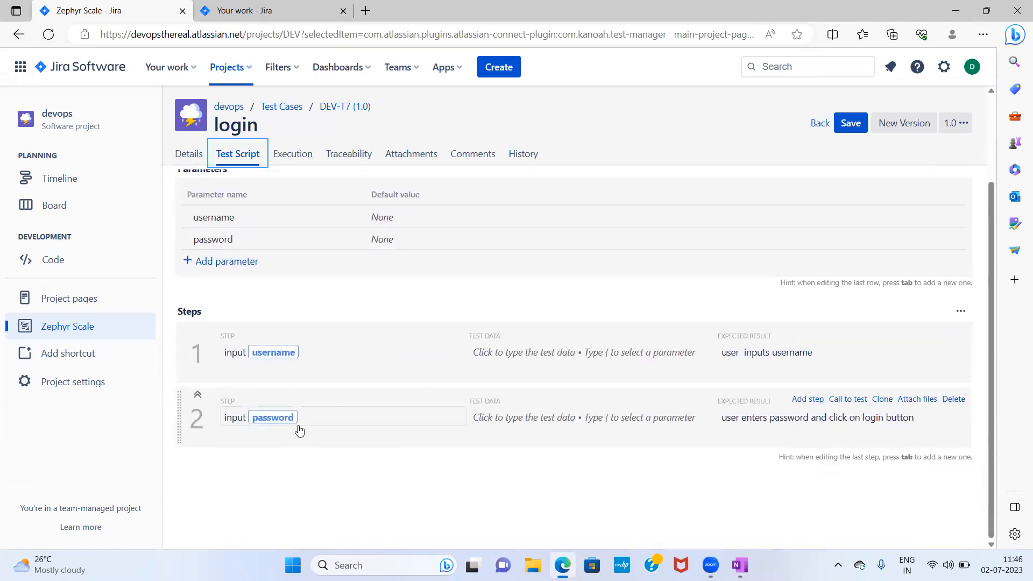
left_click(818, 124)
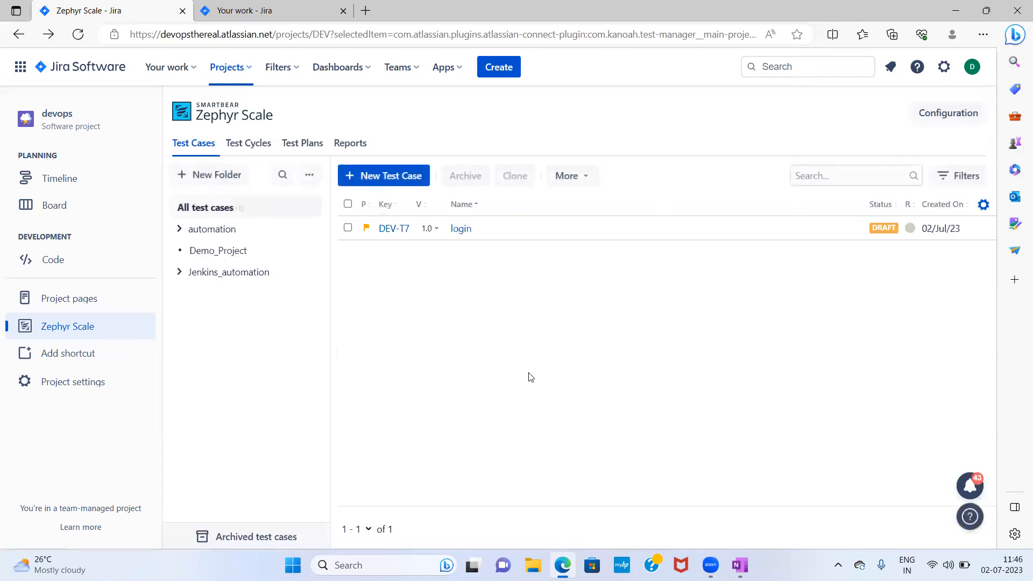
- Create a new test case in the Jenkins_automation/Demo1 folder named system admin login to jenkins
left_click(180, 274)
left_click(195, 295)
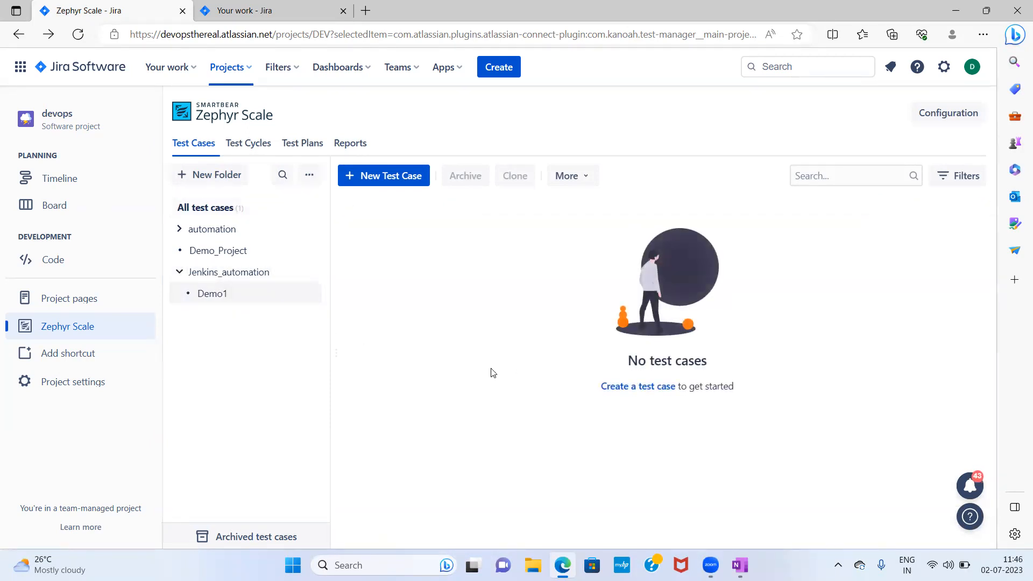
left_click(394, 178)
left_click(266, 207)
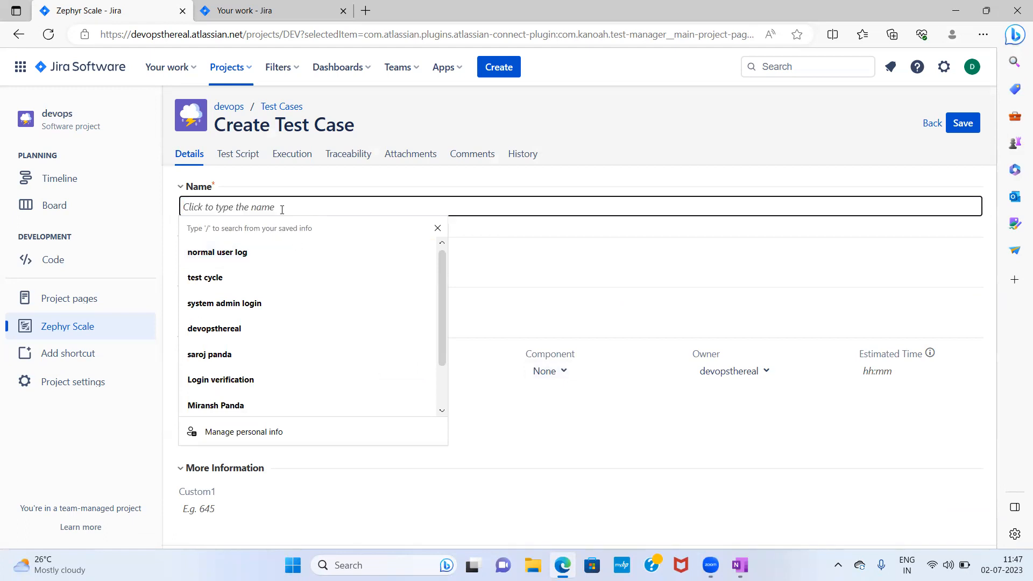
type("syste")
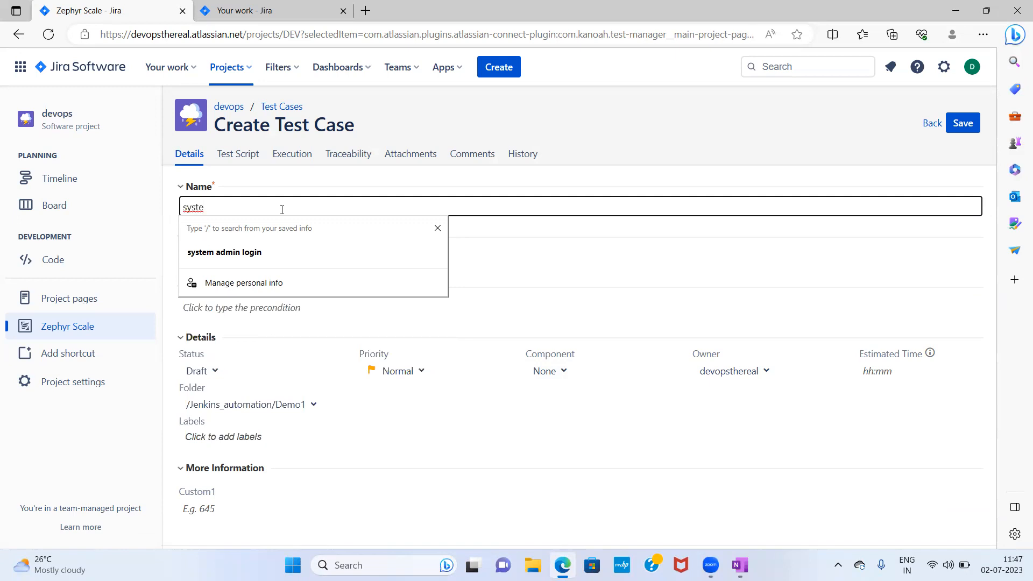
type("m admin login t")
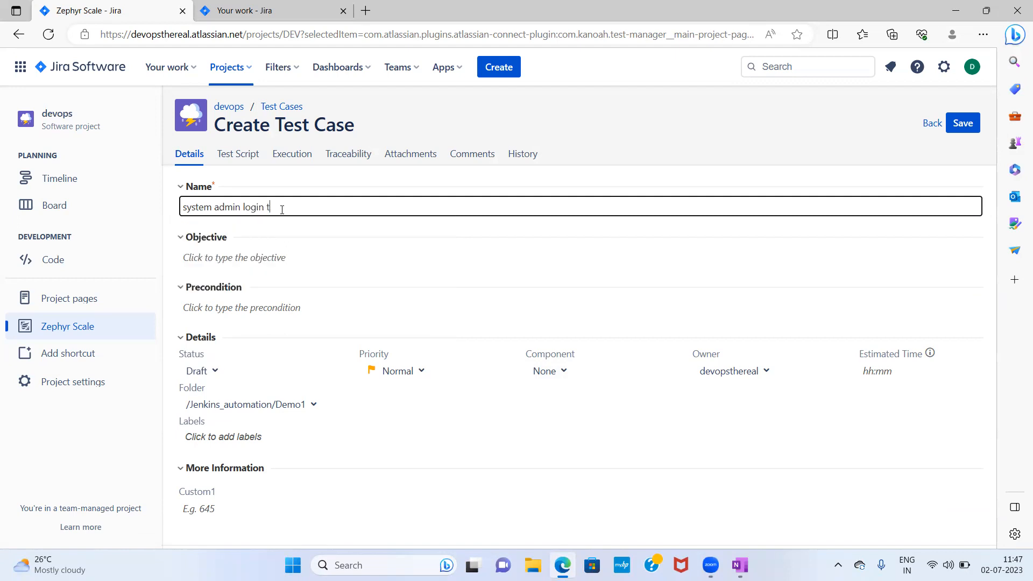
type("o jenkins")
- Set the test case objective to Login to the jenkin using system admin crede
left_click(252, 263)
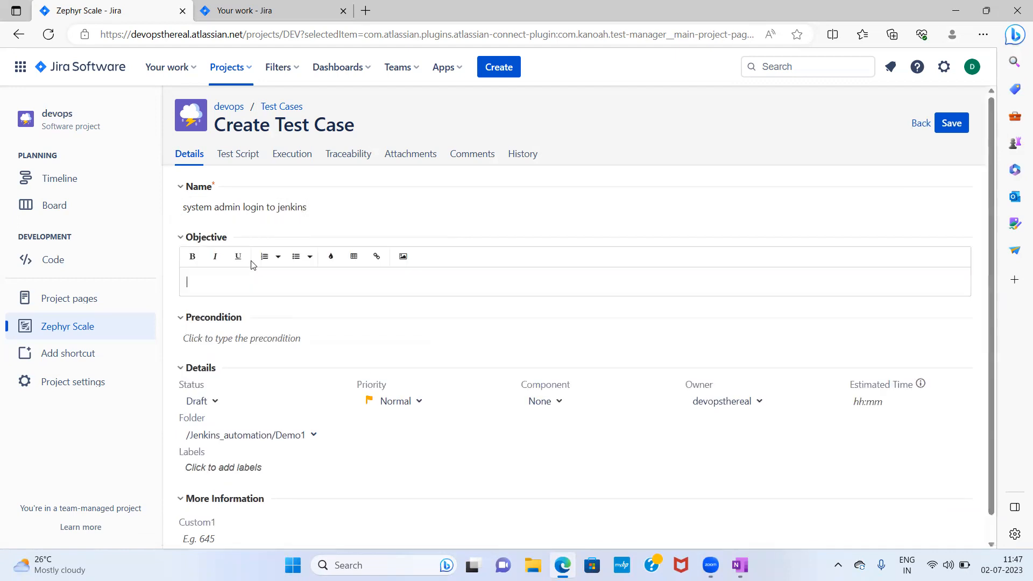
type("Login to the jenkin using system admi")
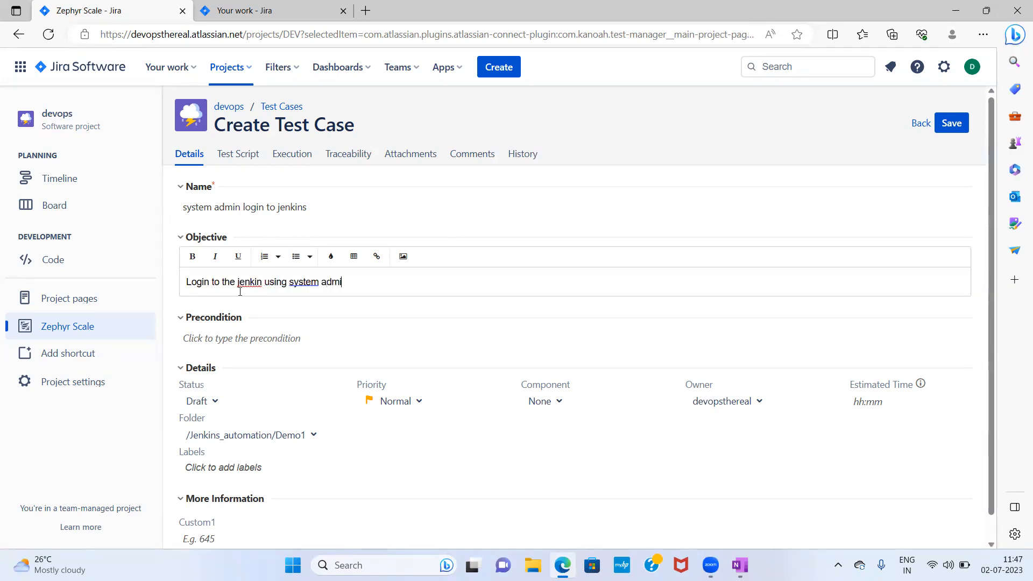
type("n crede")
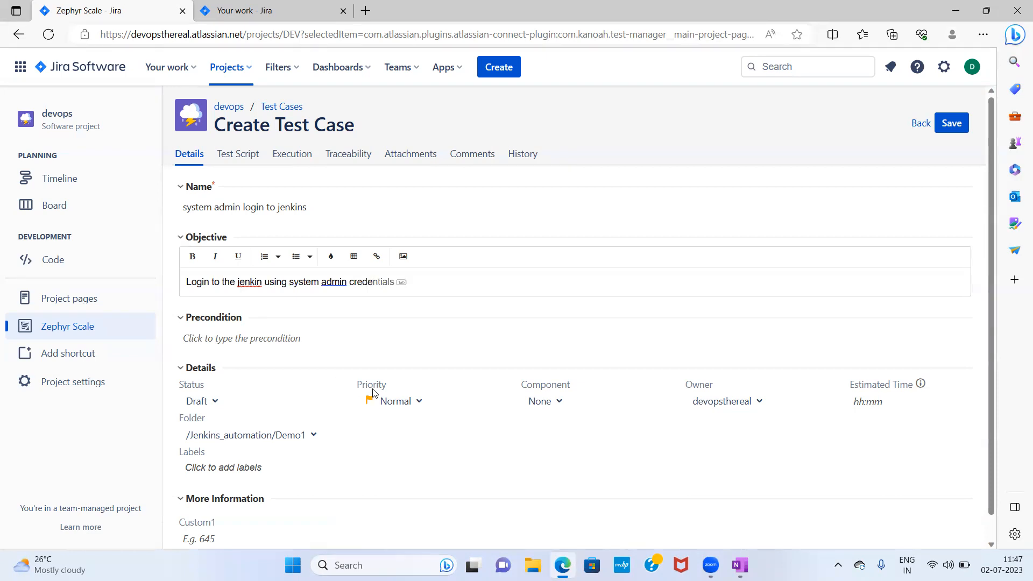
left_click(476, 336)
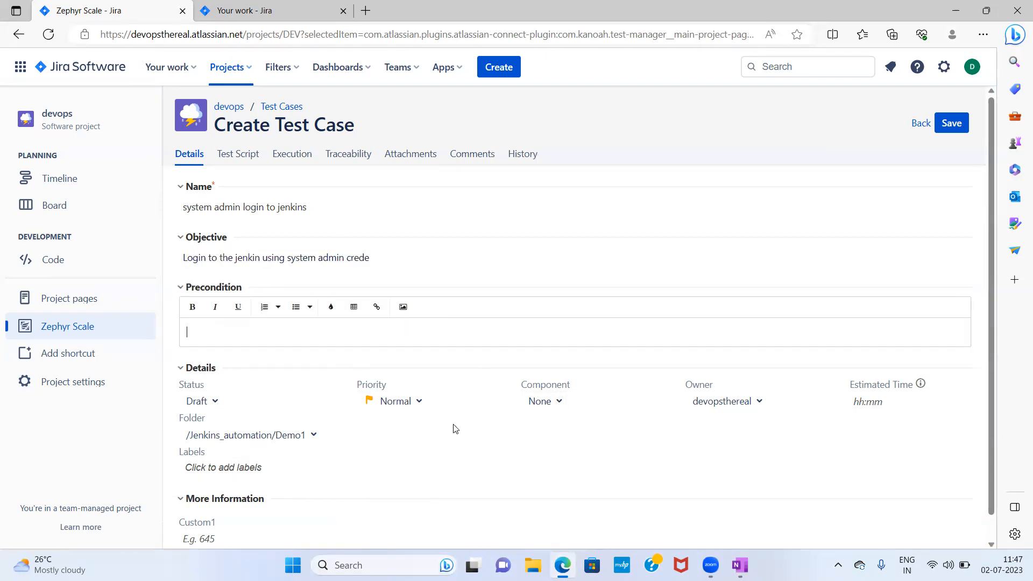
- Add a call-to-test step in the test script that calls the existing login test case DEV-T7
left_click(246, 161)
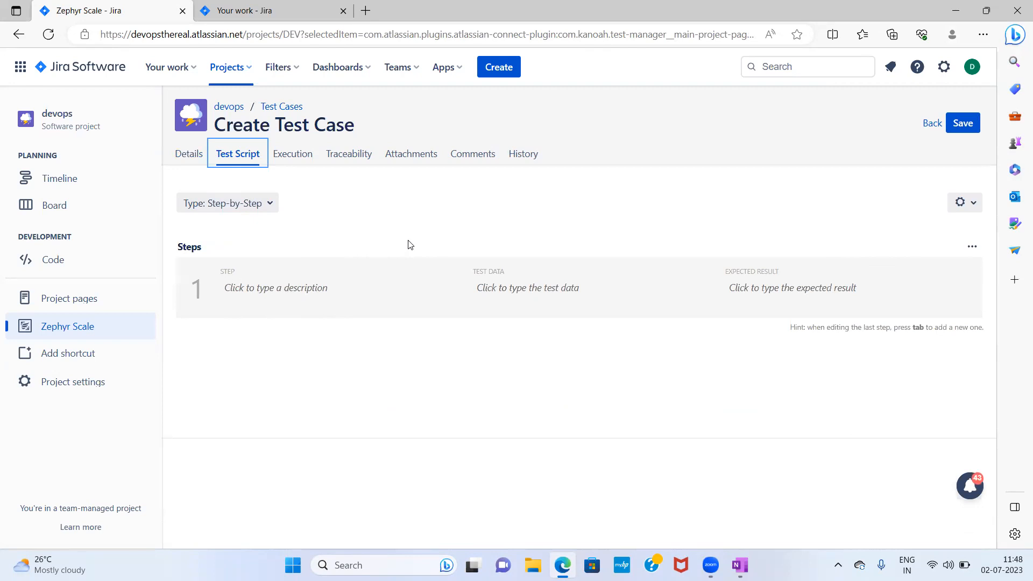
mouse_move(414, 275)
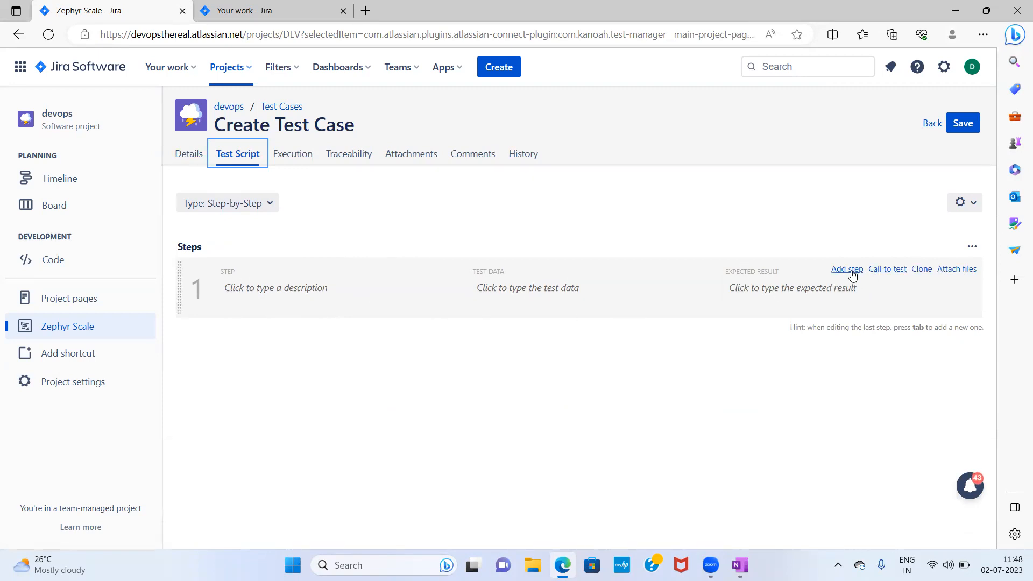
left_click(890, 271)
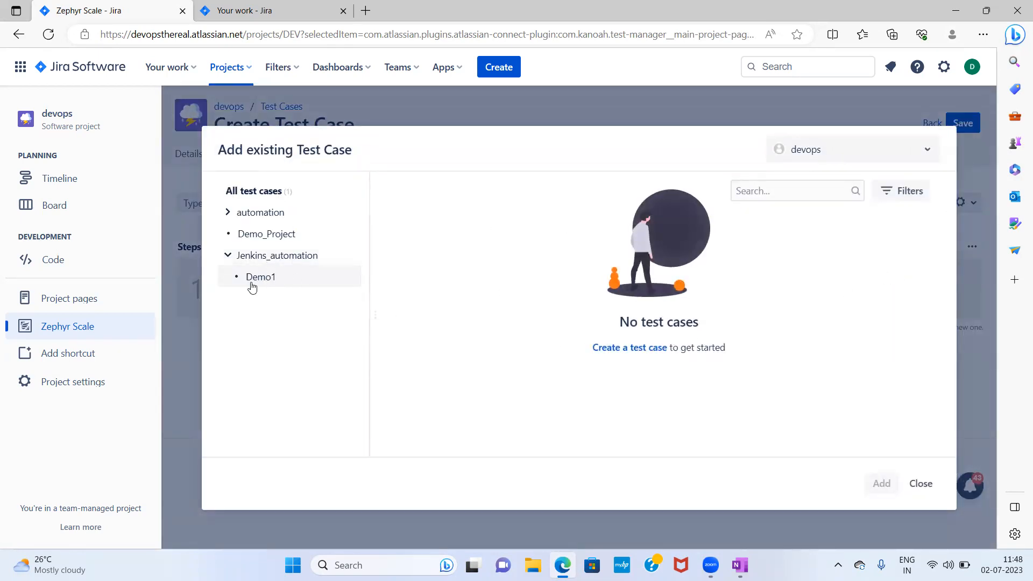
left_click(271, 193)
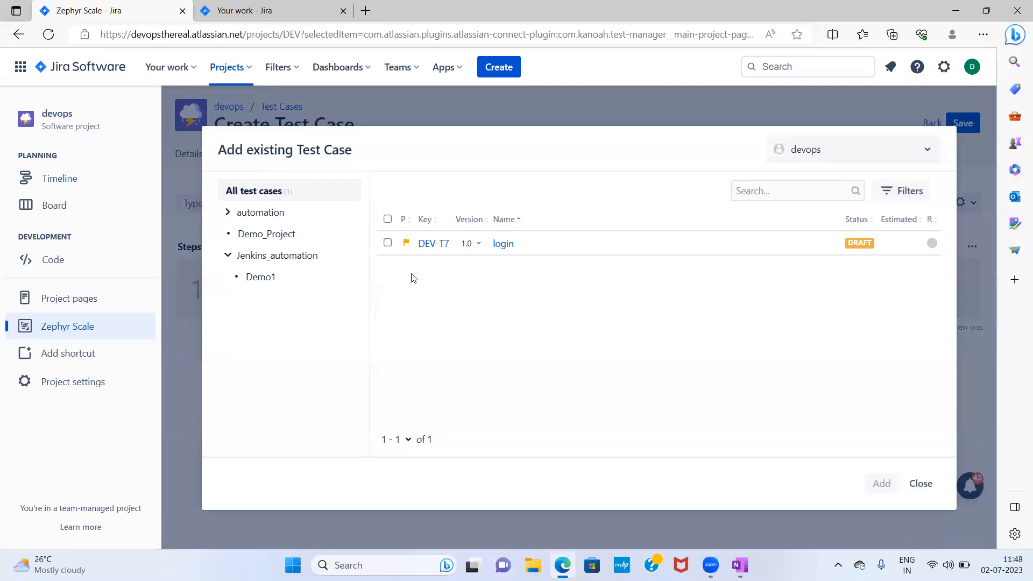
left_click(387, 243)
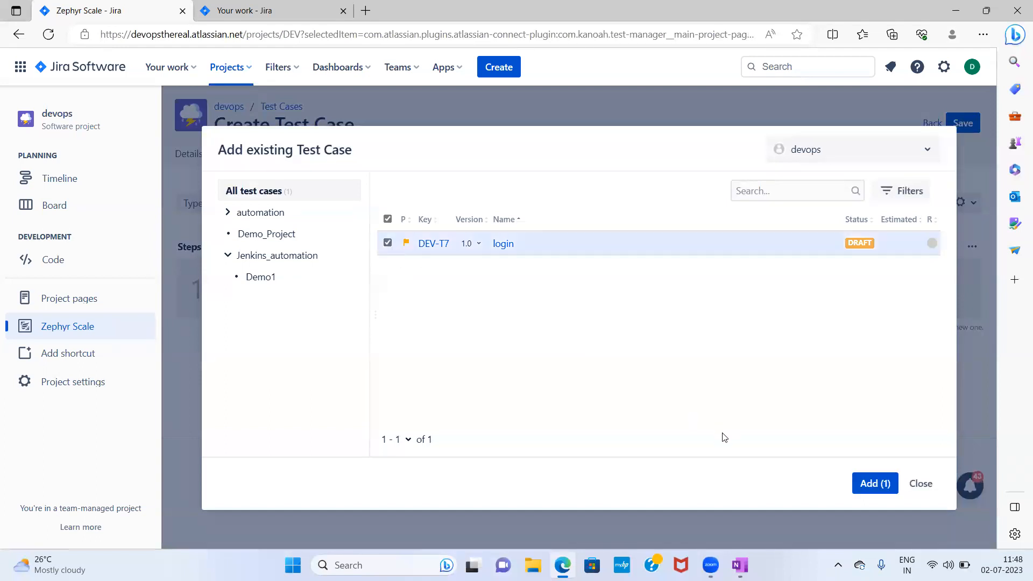
left_click(862, 484)
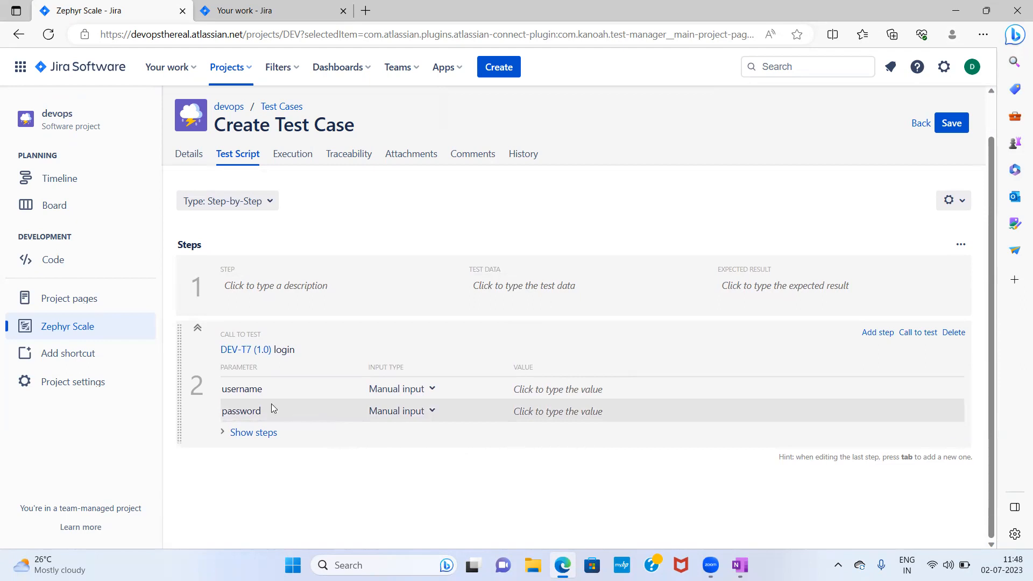
- Keep the username parameter as manual input and enter the user's name as its value
left_click(431, 395)
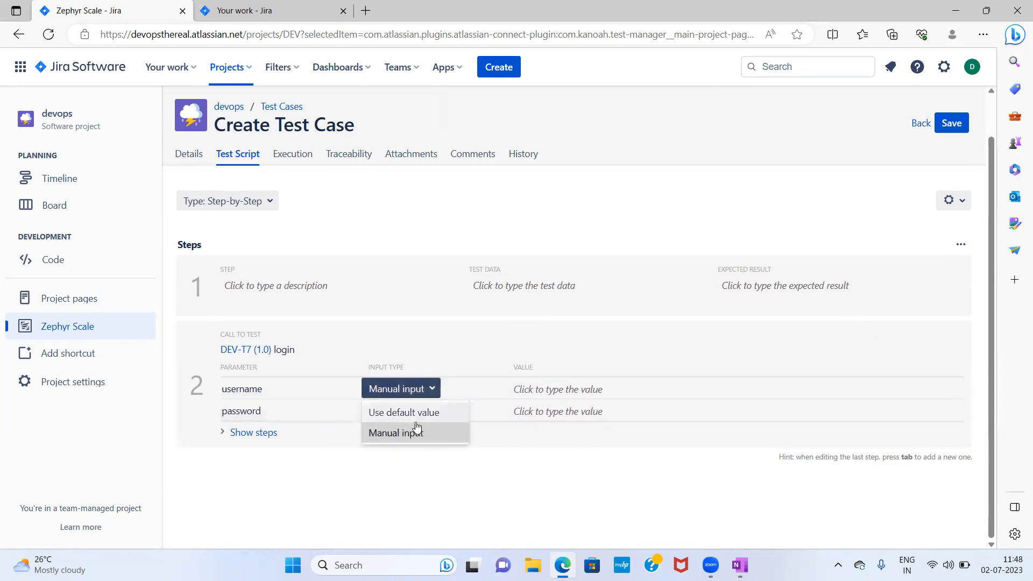
left_click(414, 432)
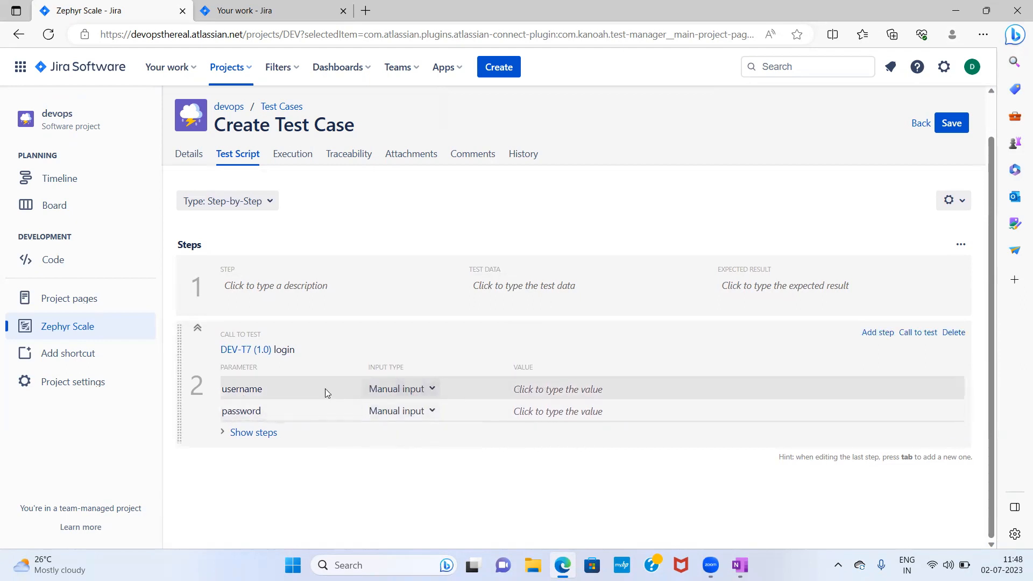
left_click(581, 395)
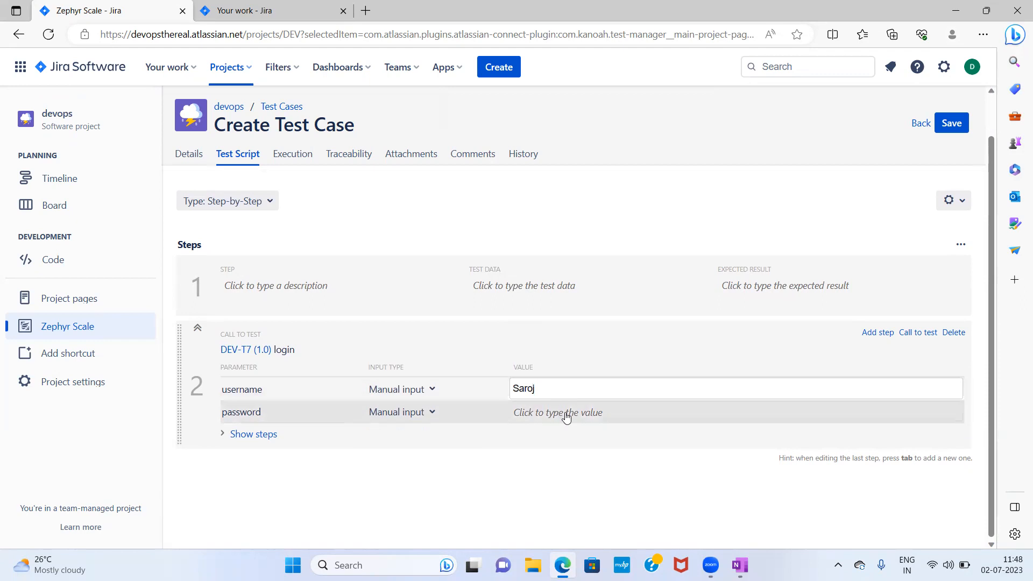
- Enter the account password as the value of the called test's password parameter
left_click(581, 417)
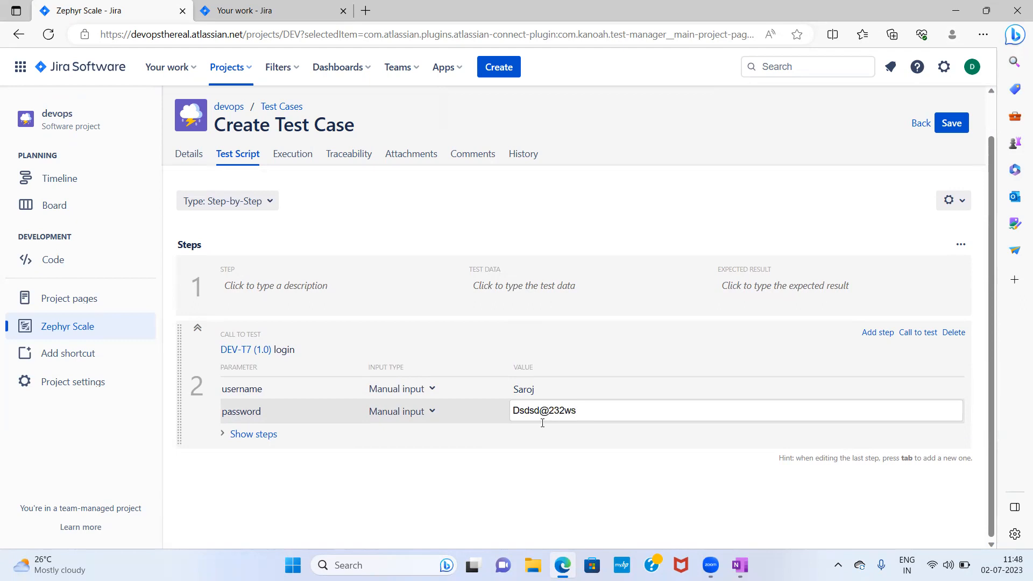
left_click(550, 486)
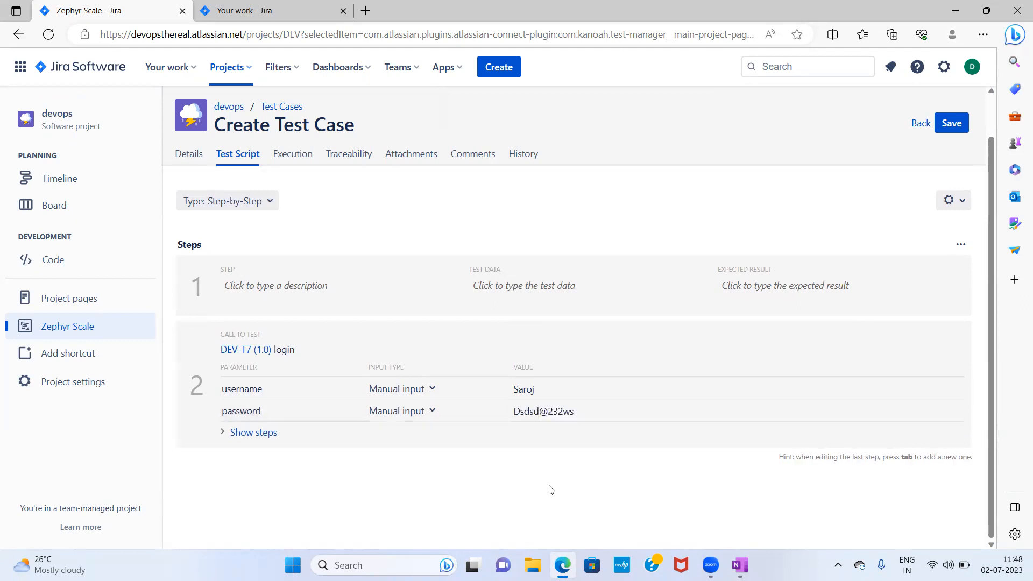
- Expand and collapse the called login test's steps to review them
left_click(225, 436)
scroll(501, 511, "down", 2)
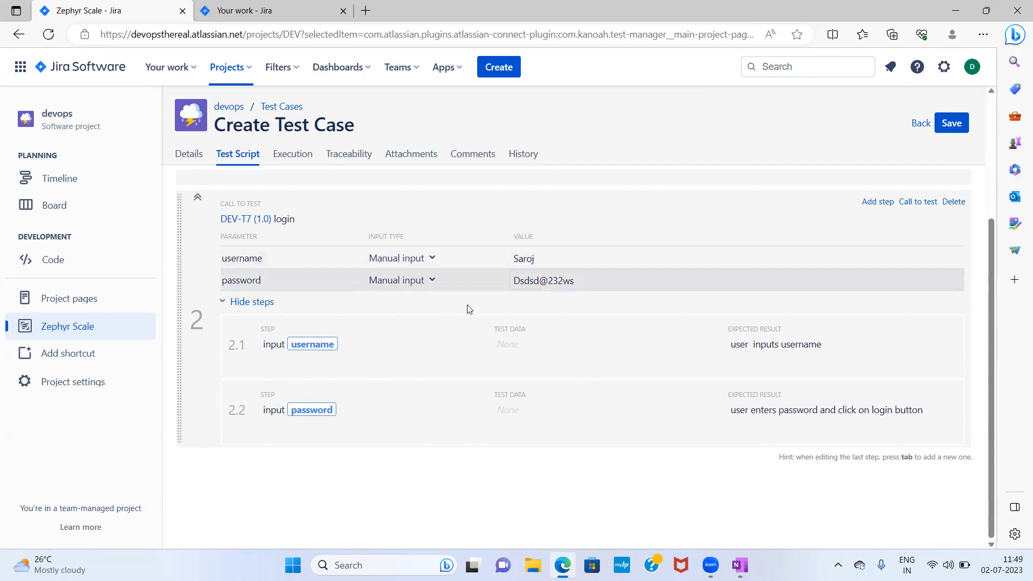
left_click(224, 305)
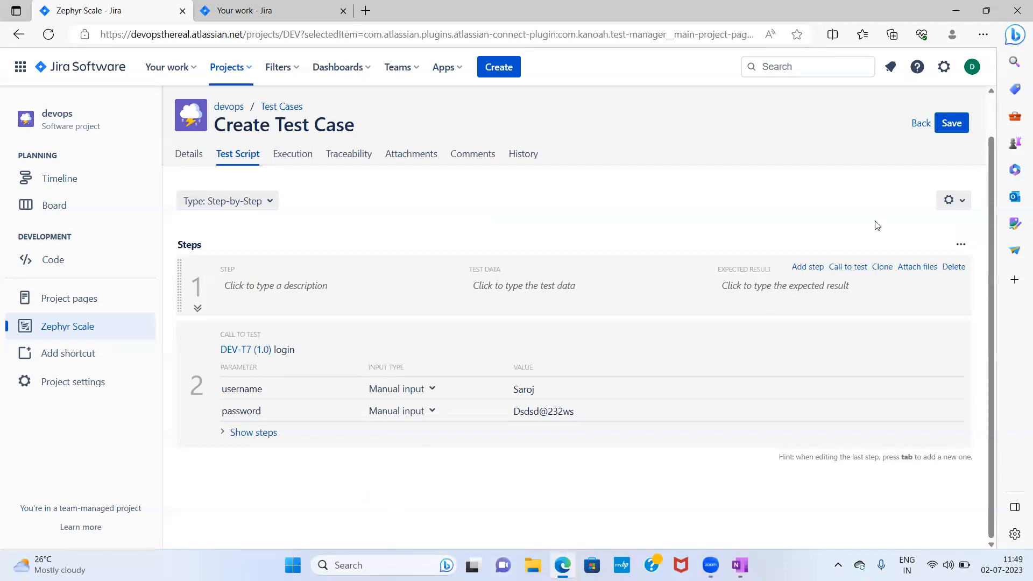
- Save the new test case and return to the test case list
left_click(951, 123)
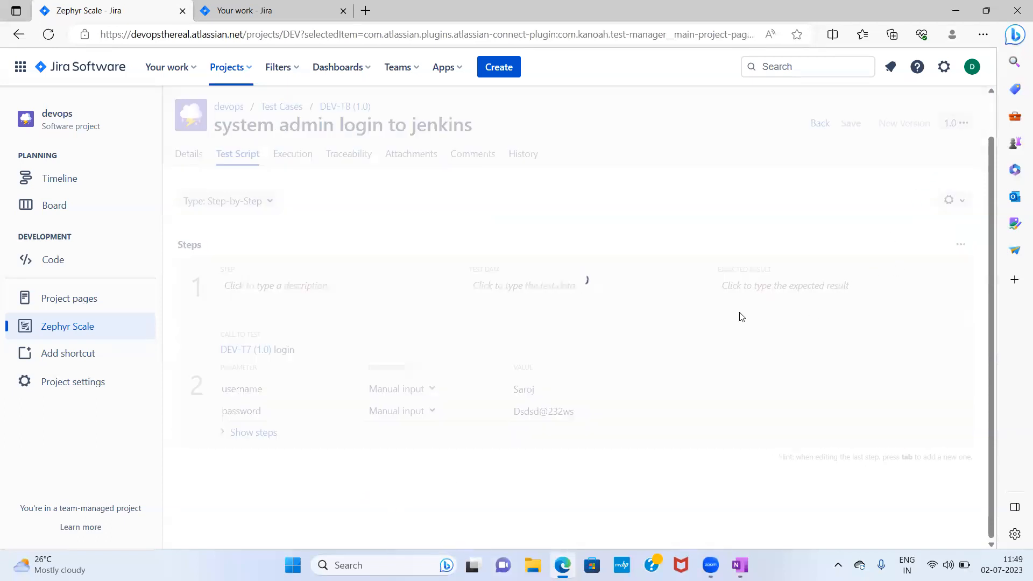
left_click(270, 110)
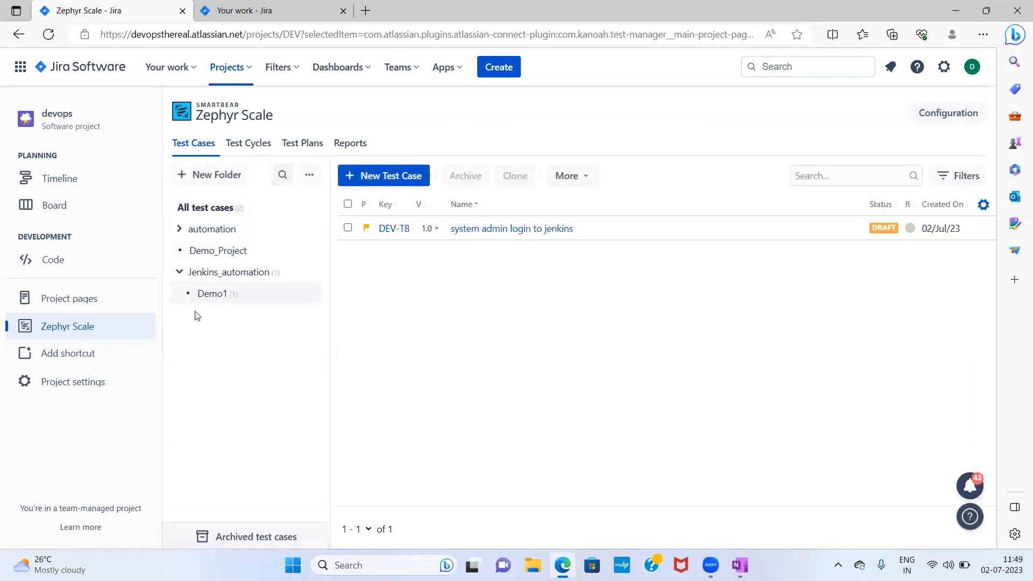
- Add the system admin login to jenkins test case to test cycle DEV-R85 and try to save the cycle
left_click(248, 142)
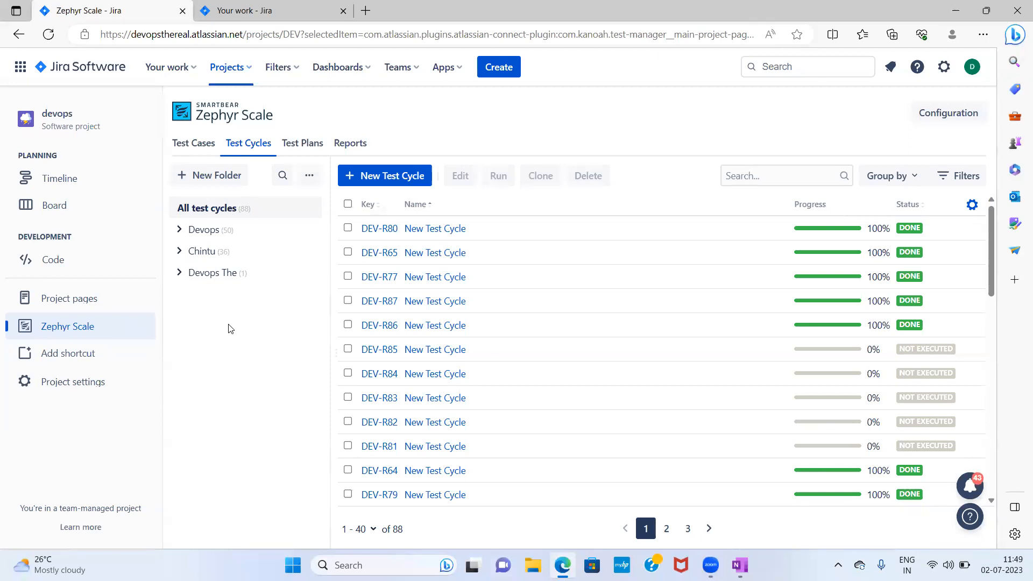
left_click(445, 353)
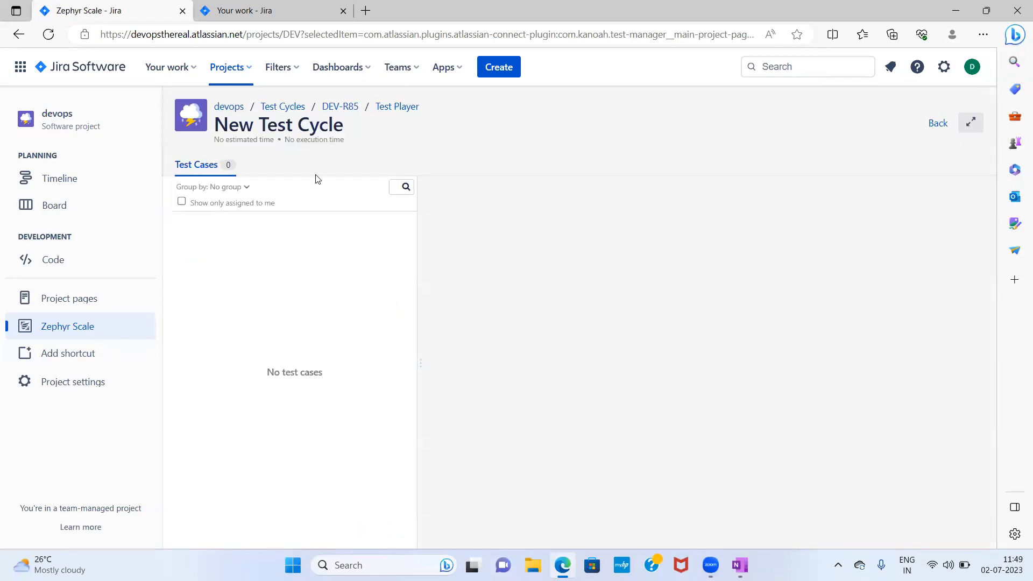
left_click(340, 107)
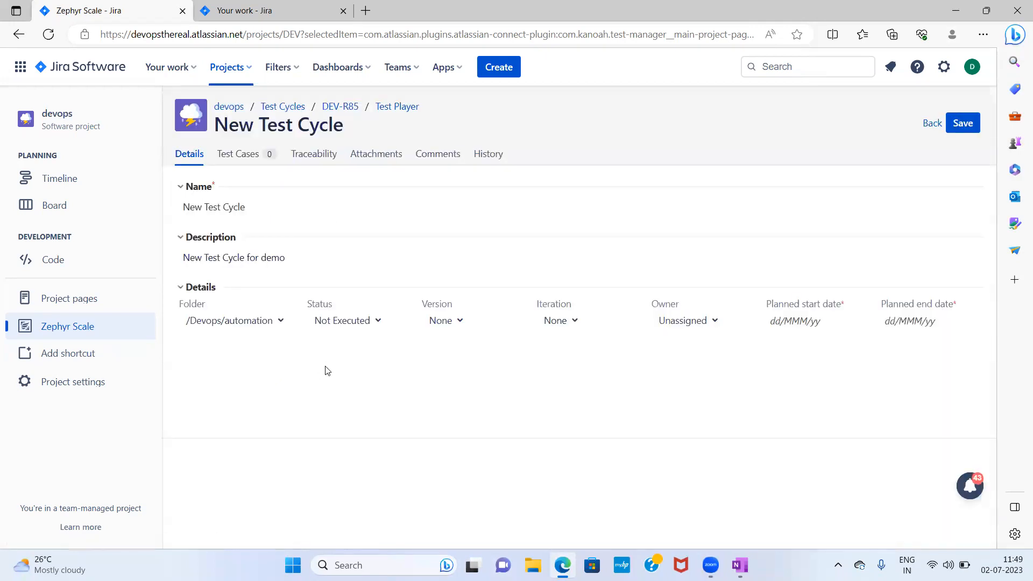
left_click(241, 160)
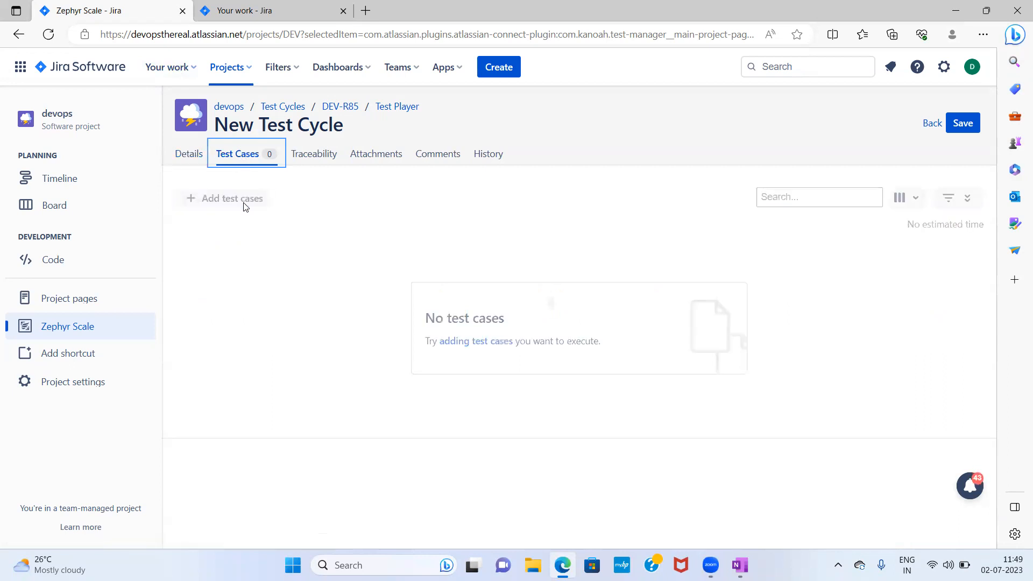
left_click(243, 200)
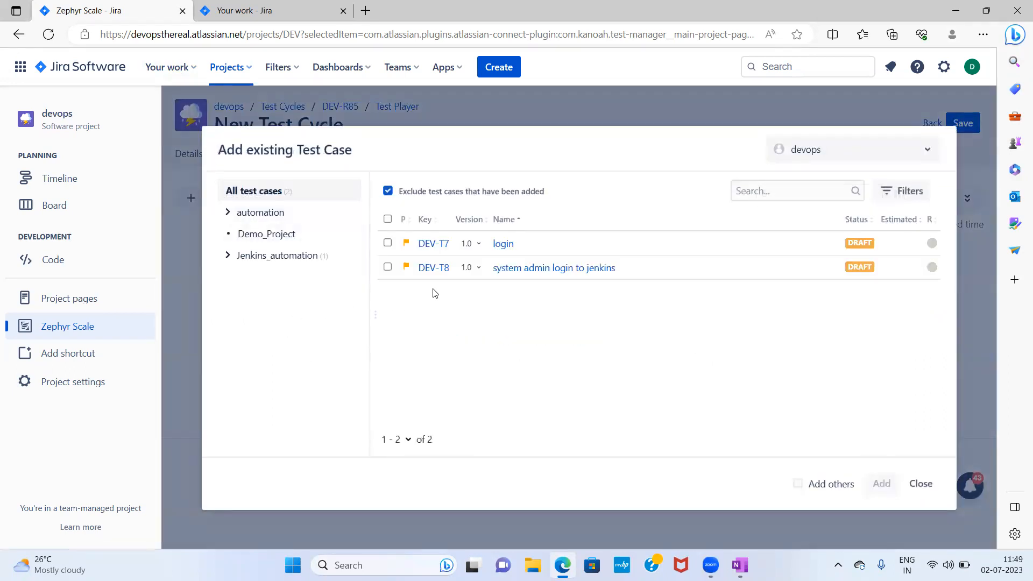
left_click(387, 267)
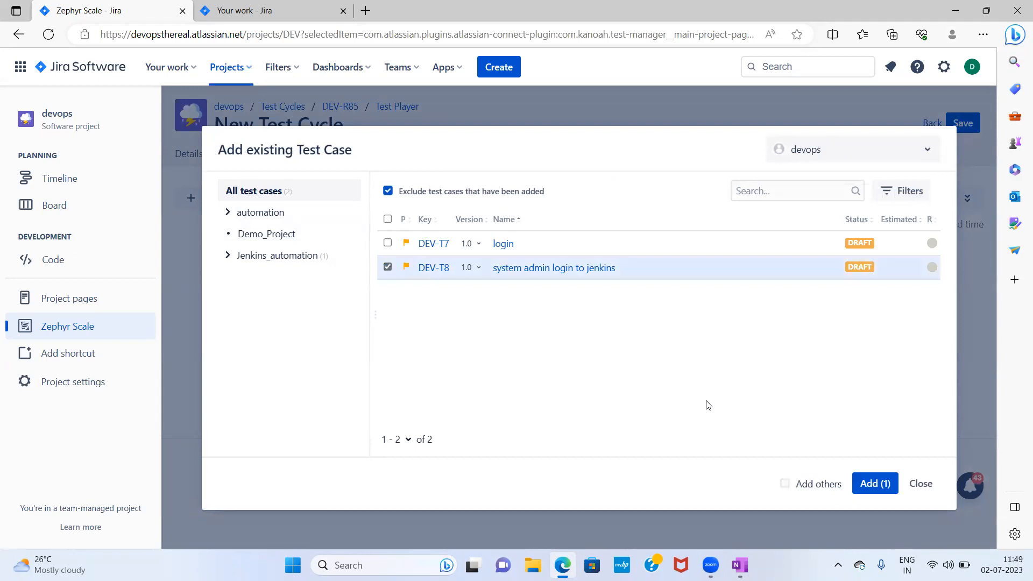
left_click(878, 486)
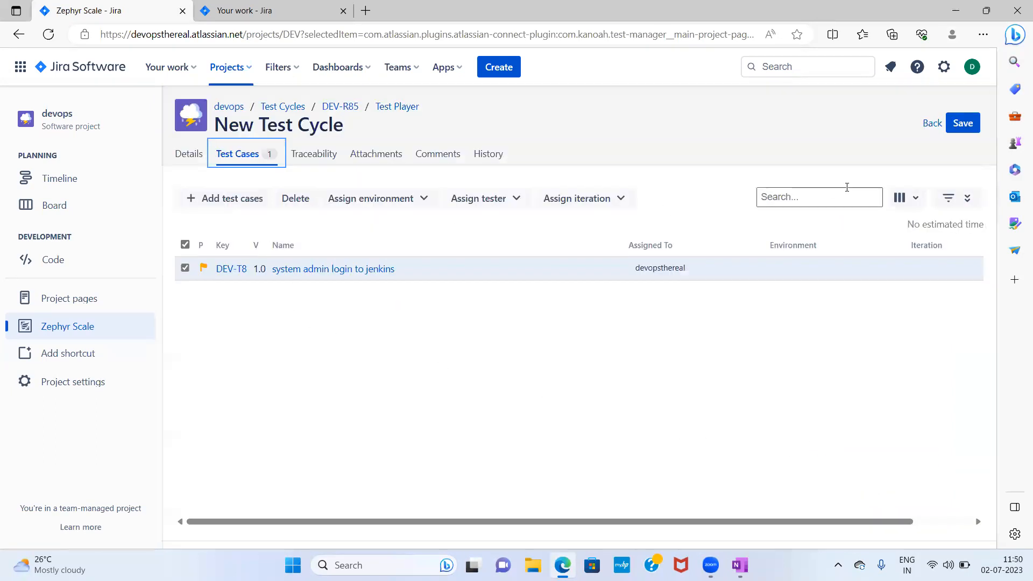
left_click(960, 126)
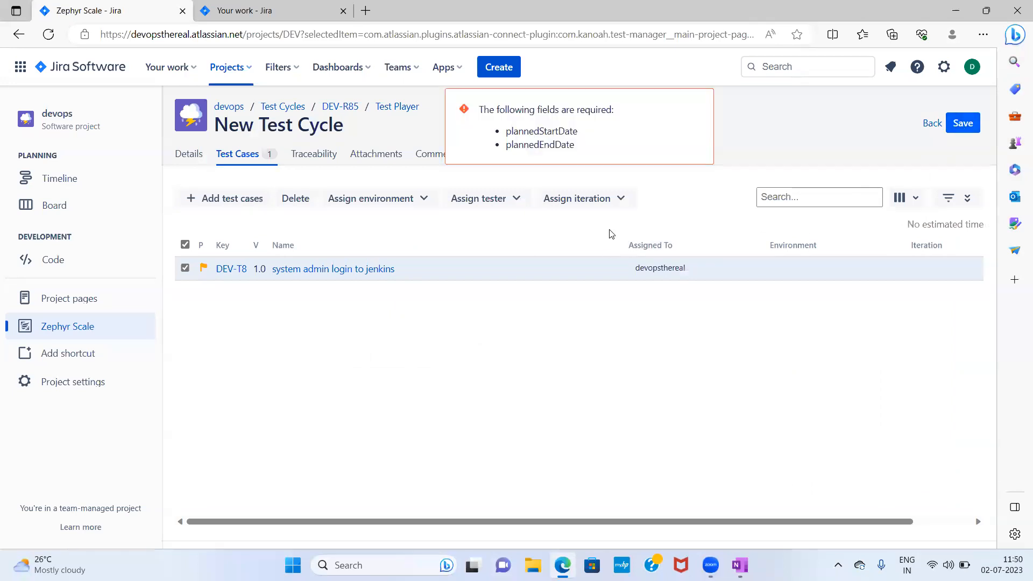
- Set the test cycle's planned start date to 02/Jul/23
left_click(190, 154)
left_click(818, 324)
left_click(776, 409)
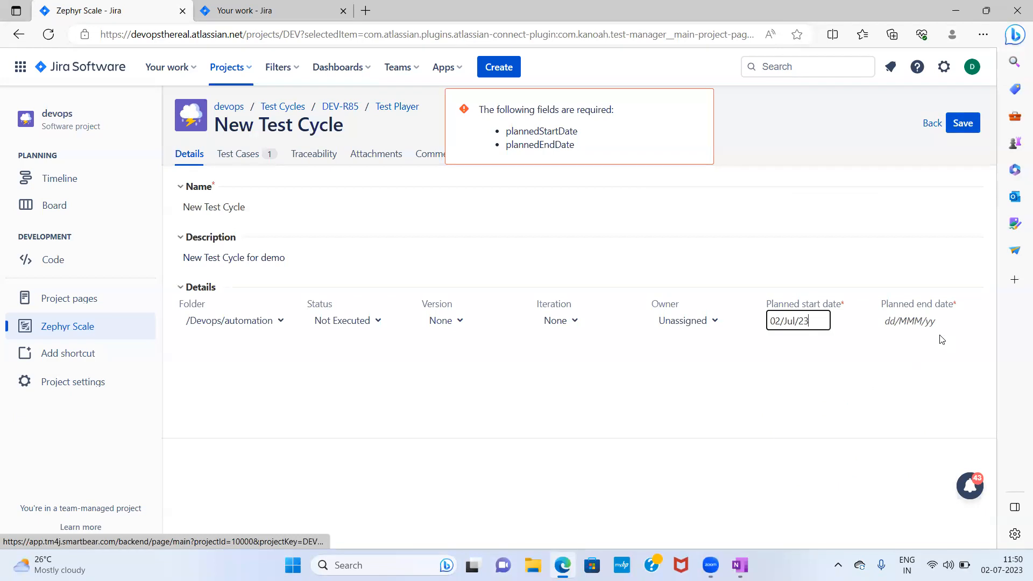
- Set the test cycle's planned end date to 02/Jul/23 and save the cycle
left_click(913, 321)
left_click(834, 411)
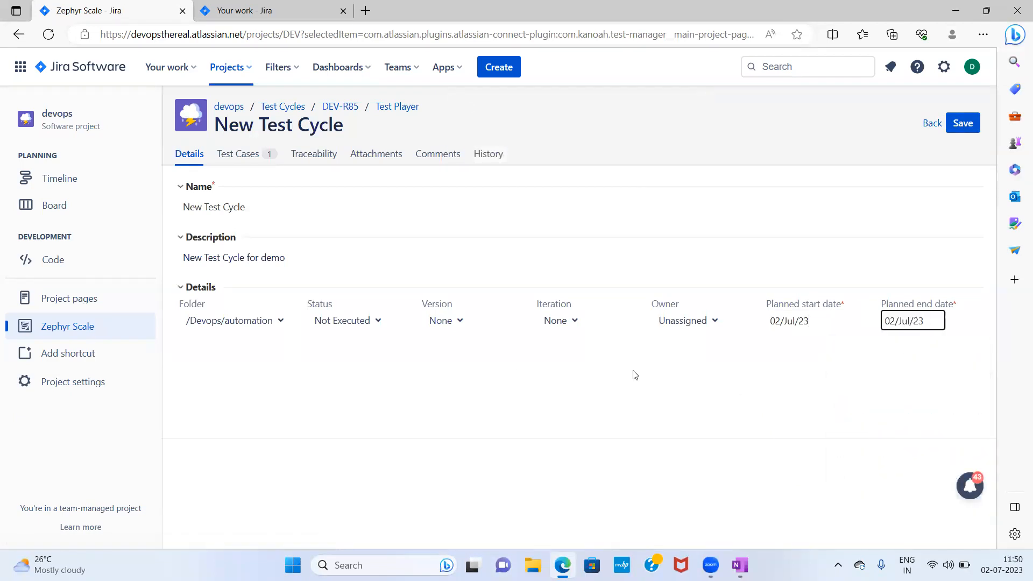
left_click(967, 124)
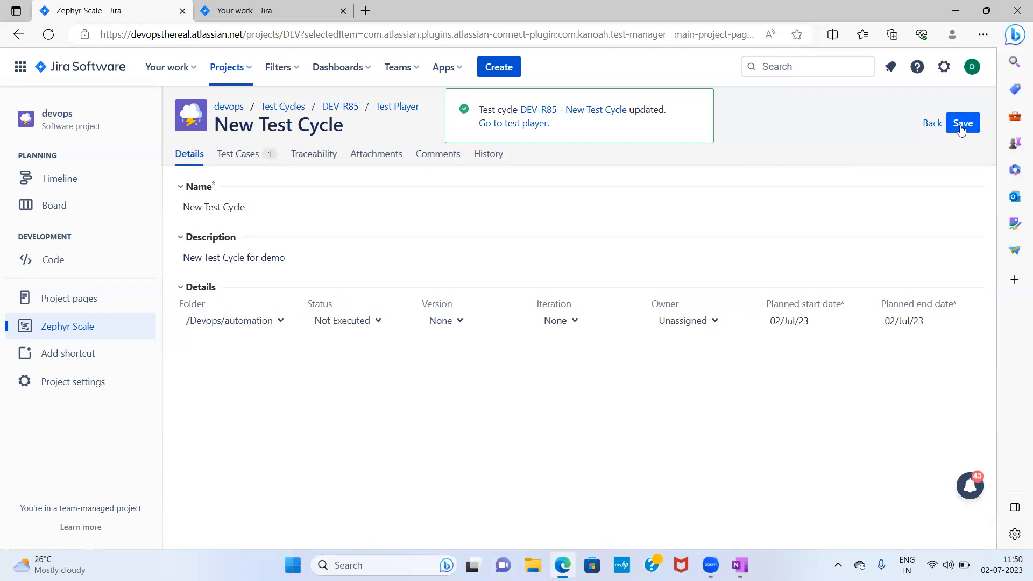
left_click(962, 128)
- Check the cycle's test cases, then open test cycle DEV-R85's test player and review the test script steps
left_click(238, 154)
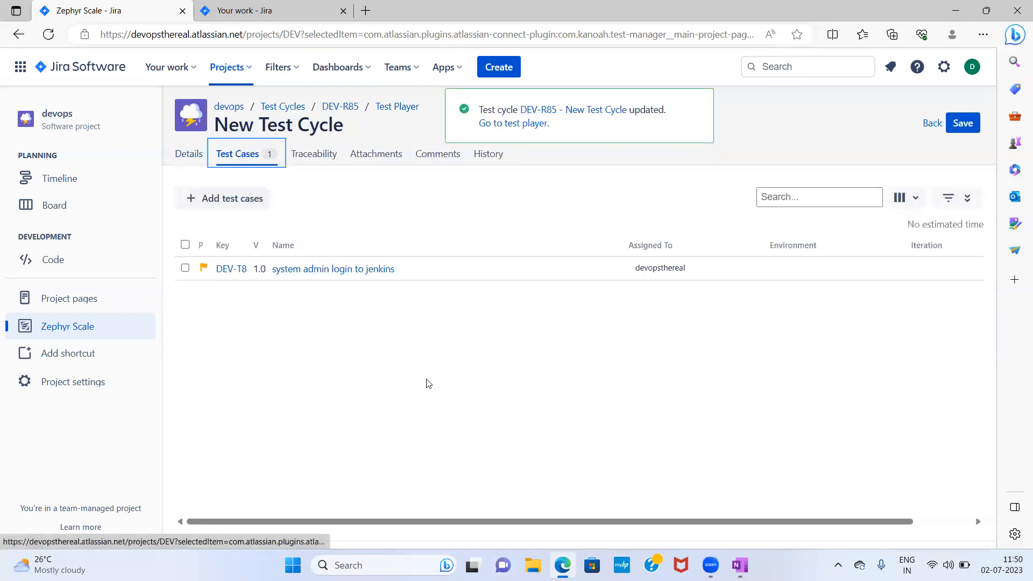
left_click(340, 106)
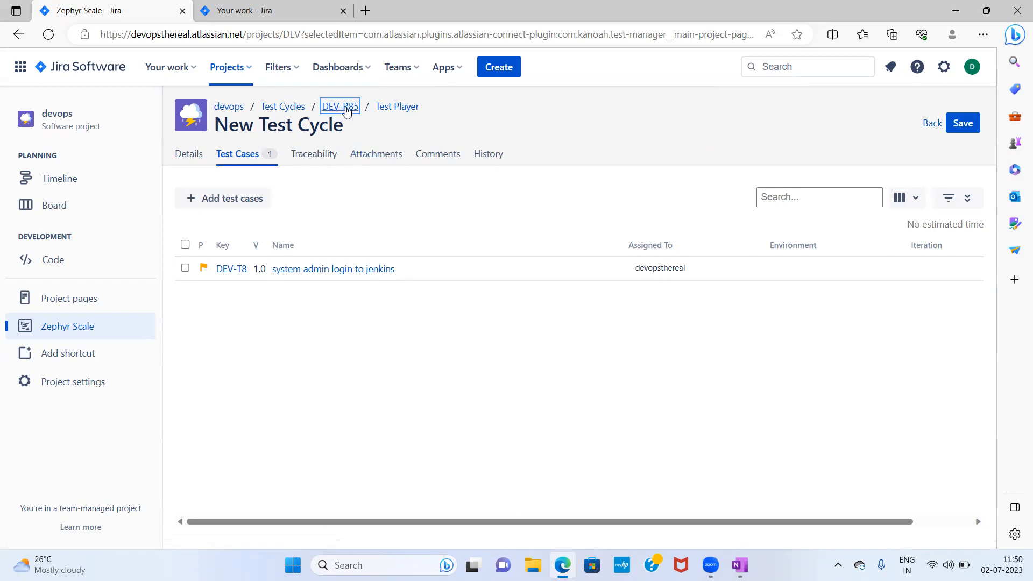
left_click(284, 106)
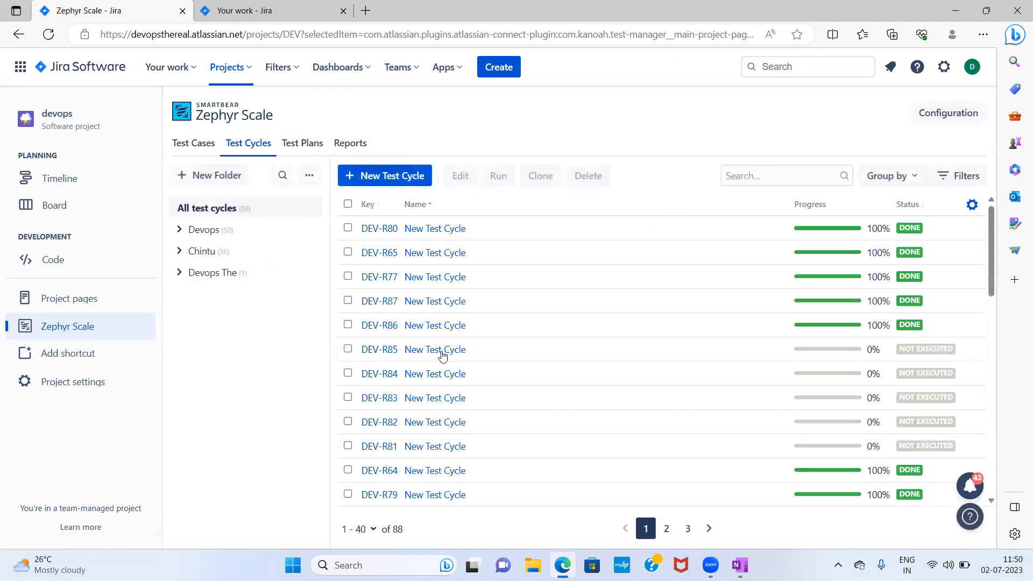
left_click(447, 354)
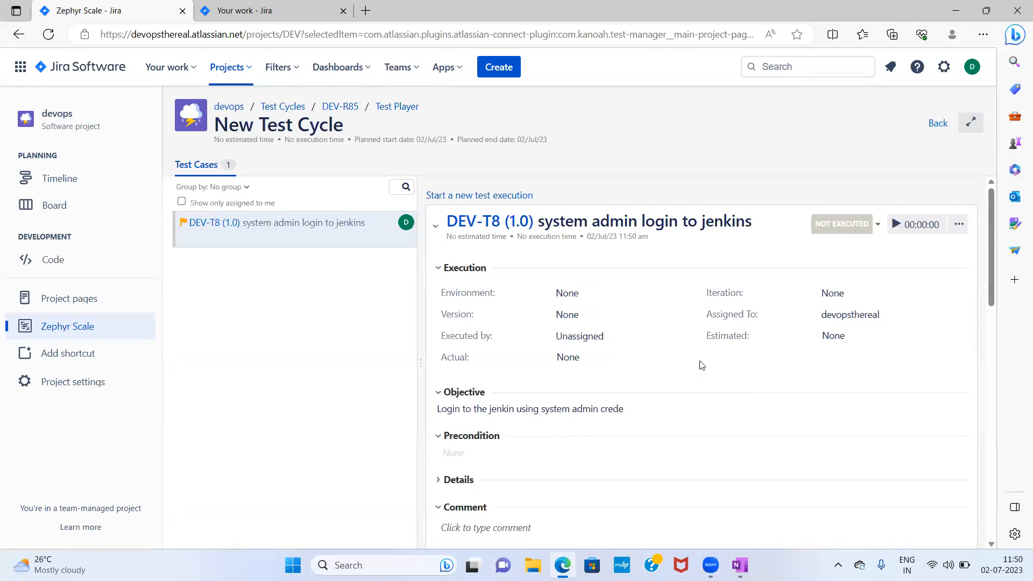
scroll(700, 365, "down", 5)
scroll(694, 358, "down", 7)
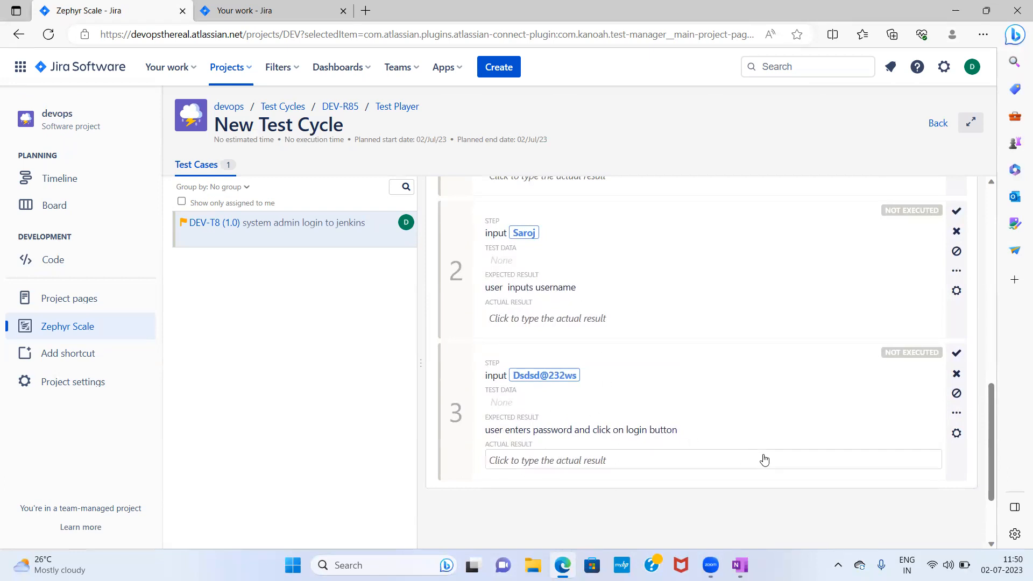
scroll(761, 458, "up", 6)
scroll(700, 440, "up", 2)
scroll(697, 438, "down", 6)
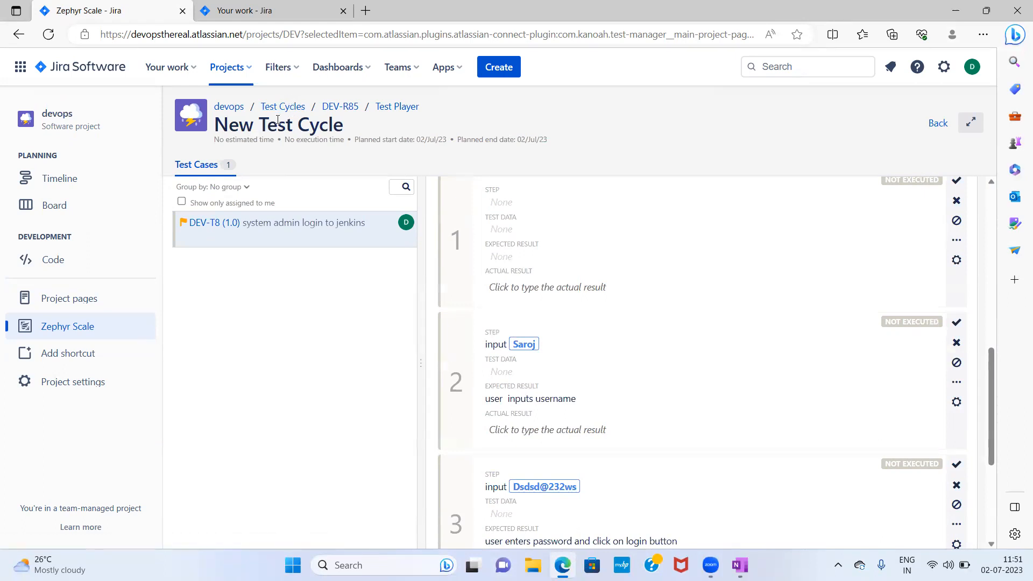
- Open the system admin login to jenkins test case, edit the called login's username parameter value and save
left_click(268, 111)
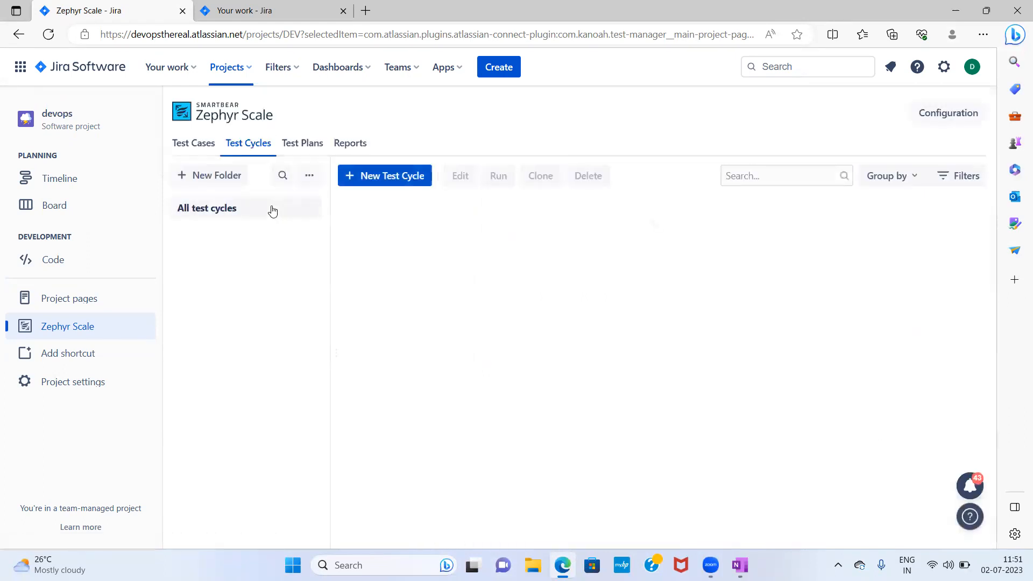
left_click(202, 143)
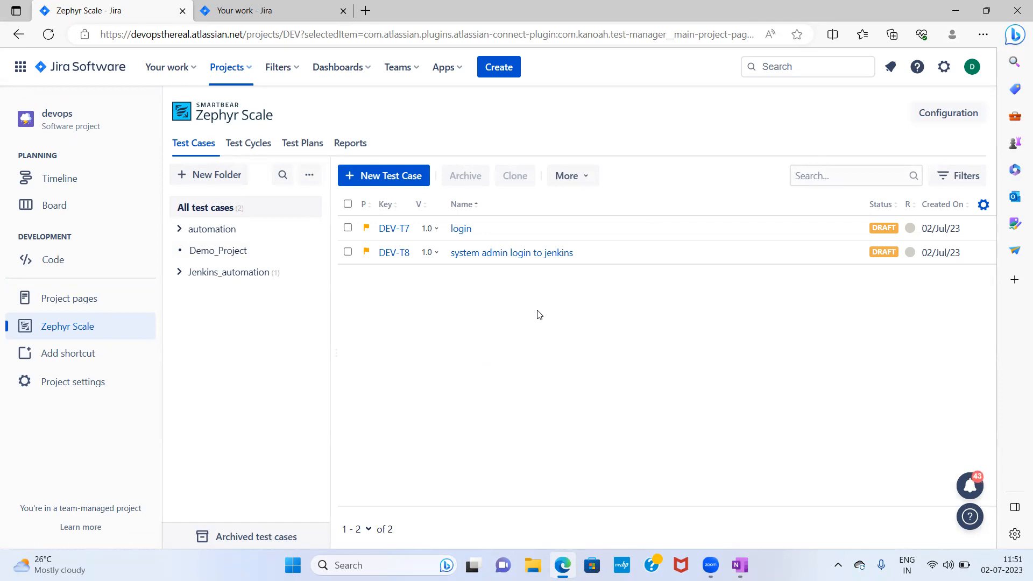
left_click(495, 253)
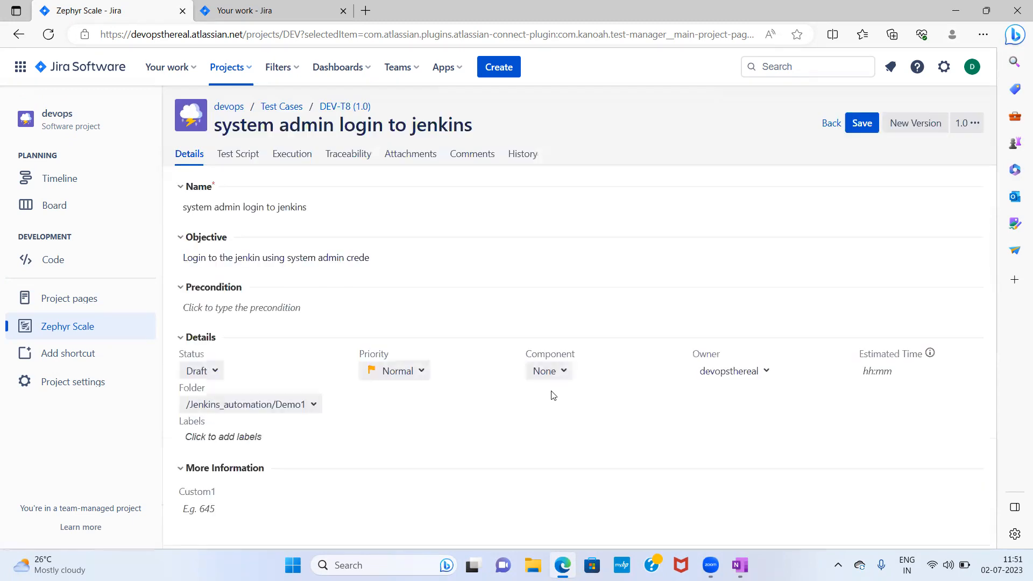
left_click(238, 155)
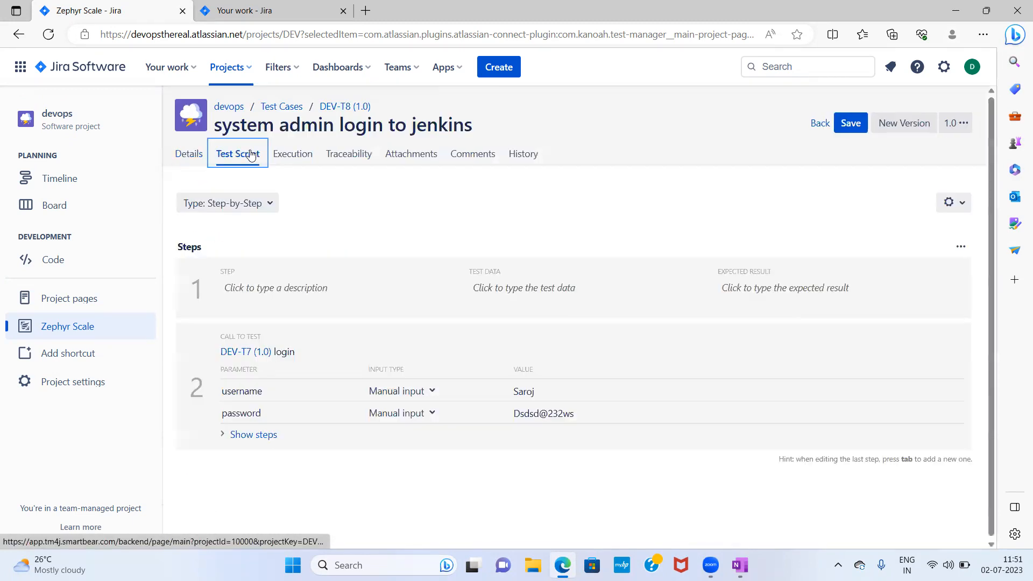
left_click(553, 391)
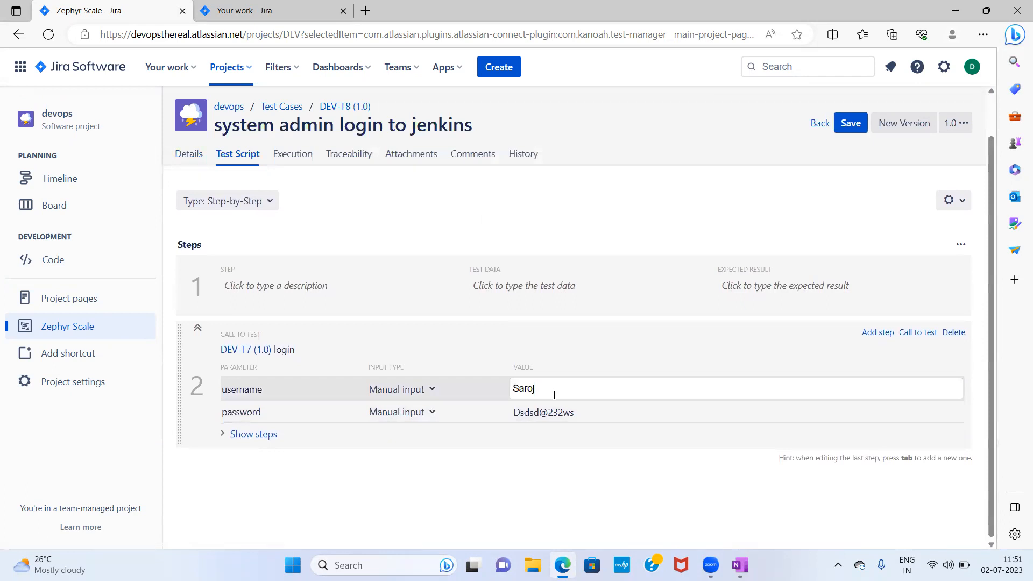
left_click(850, 127)
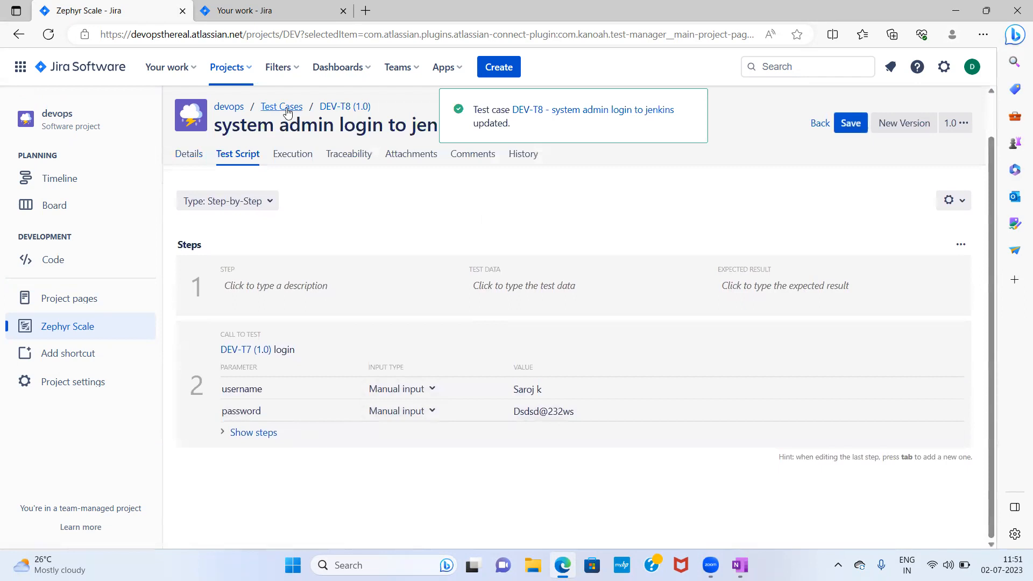
- Open test cycle DEV-R85's test player and update its outdated test script
left_click(287, 110)
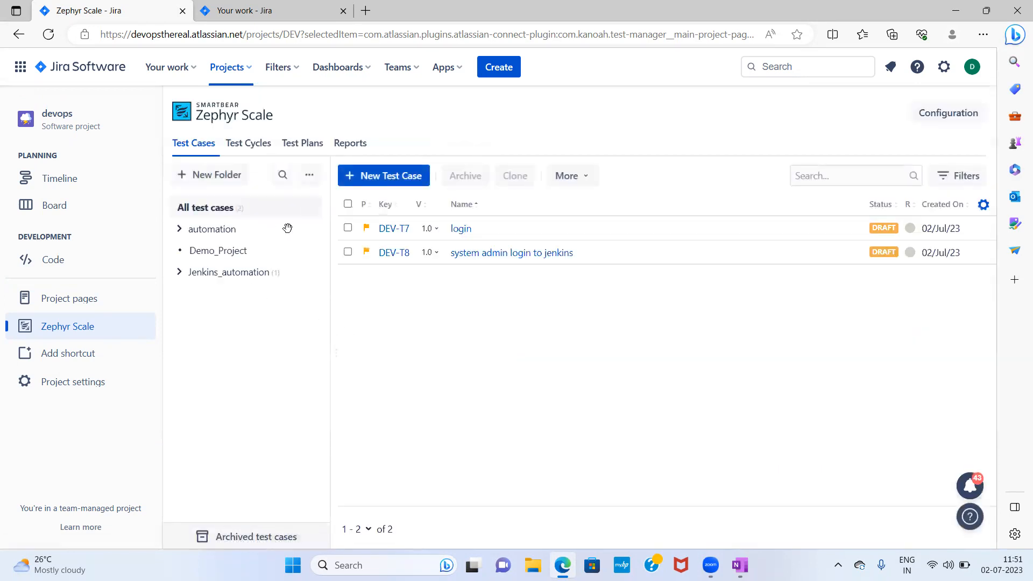
left_click(256, 149)
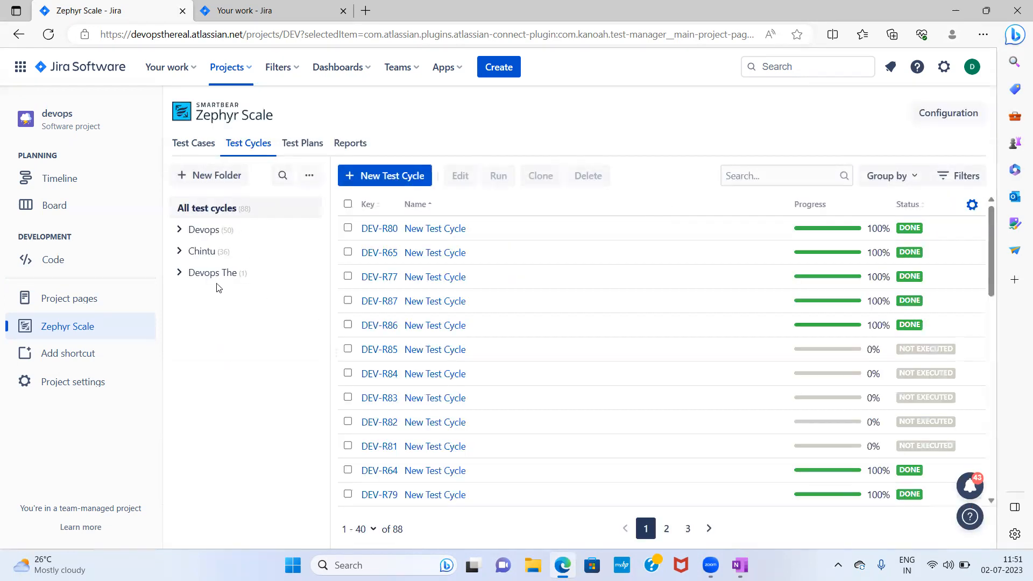
left_click(452, 360)
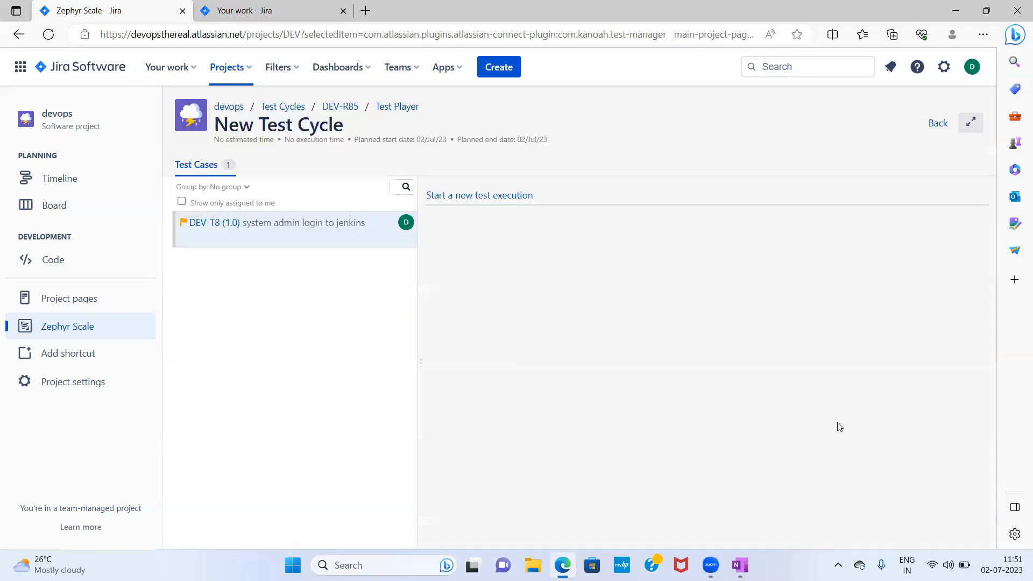
scroll(837, 424, "down", 6)
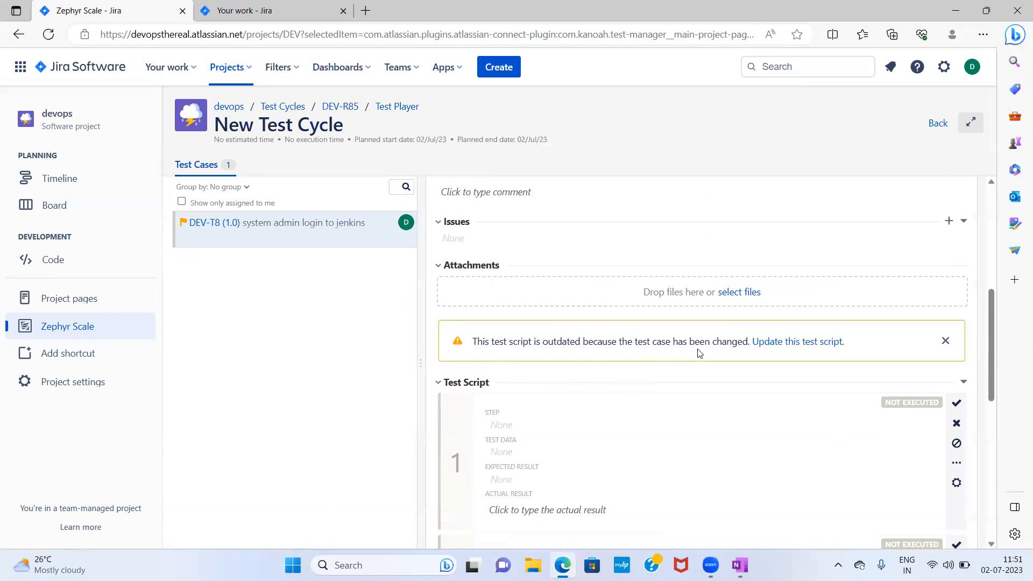
left_click(795, 341)
left_click(687, 394)
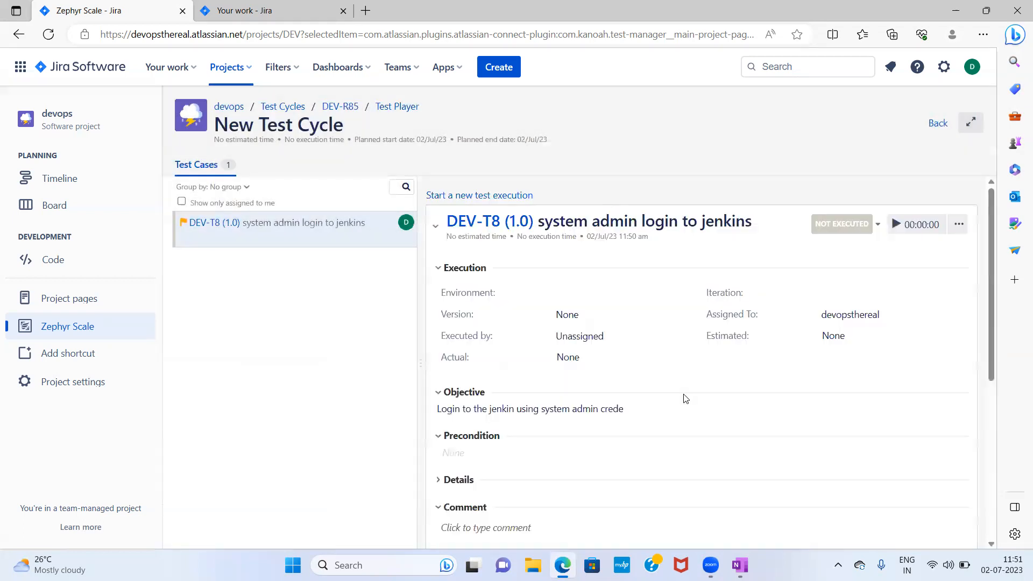
- Review the updated test script steps in the test player, then return to the test cycle list
scroll(684, 395, "down", 6)
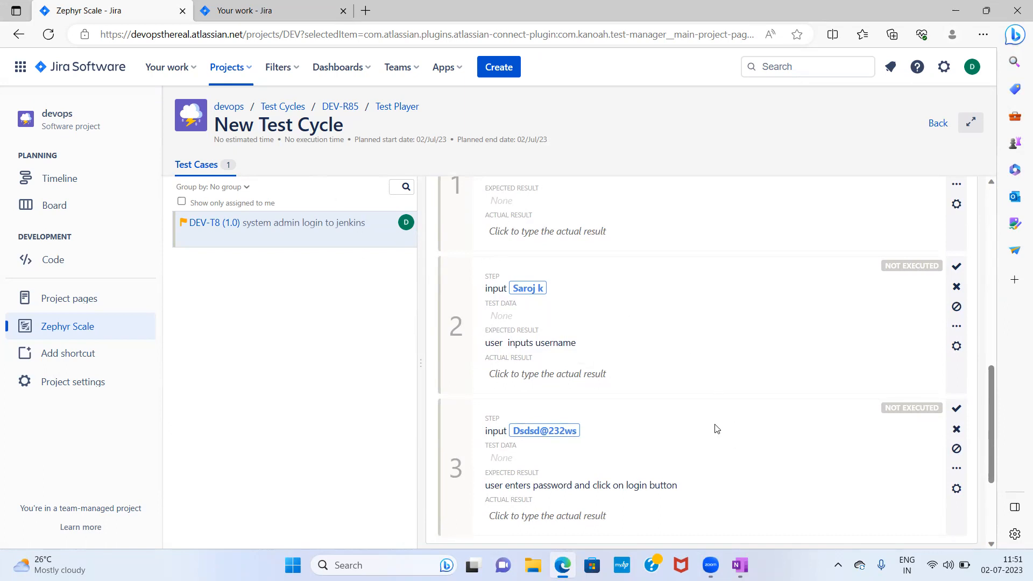
scroll(716, 427, "down", 1)
scroll(714, 426, "up", 4)
scroll(697, 429, "up", 4)
scroll(699, 430, "down", 5)
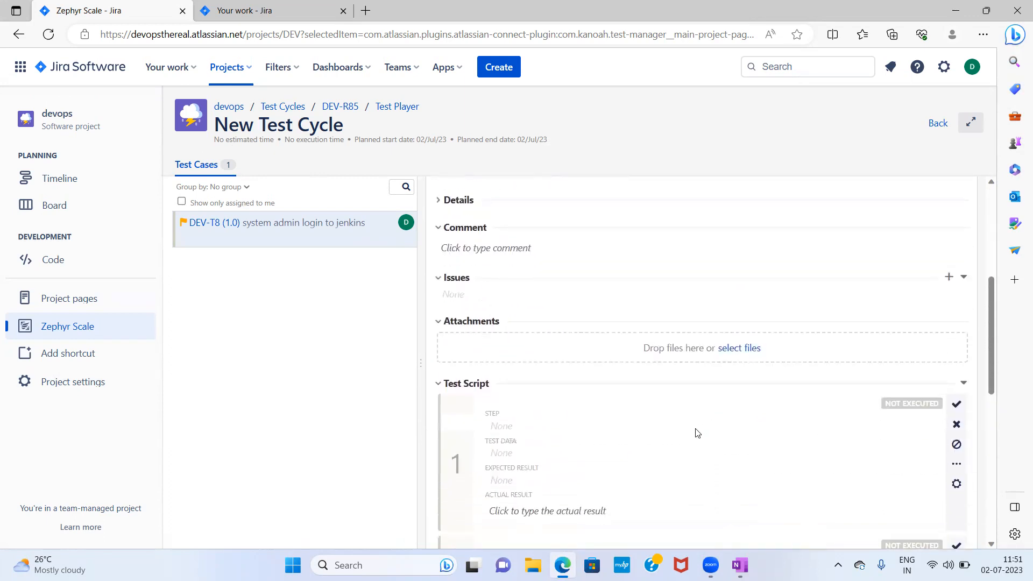
scroll(703, 432, "down", 2)
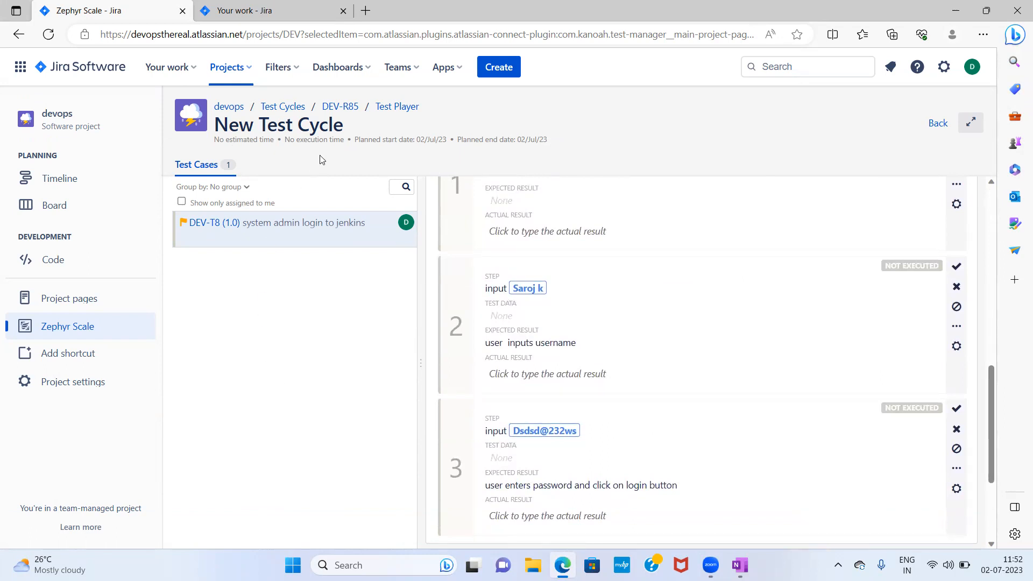
left_click(937, 124)
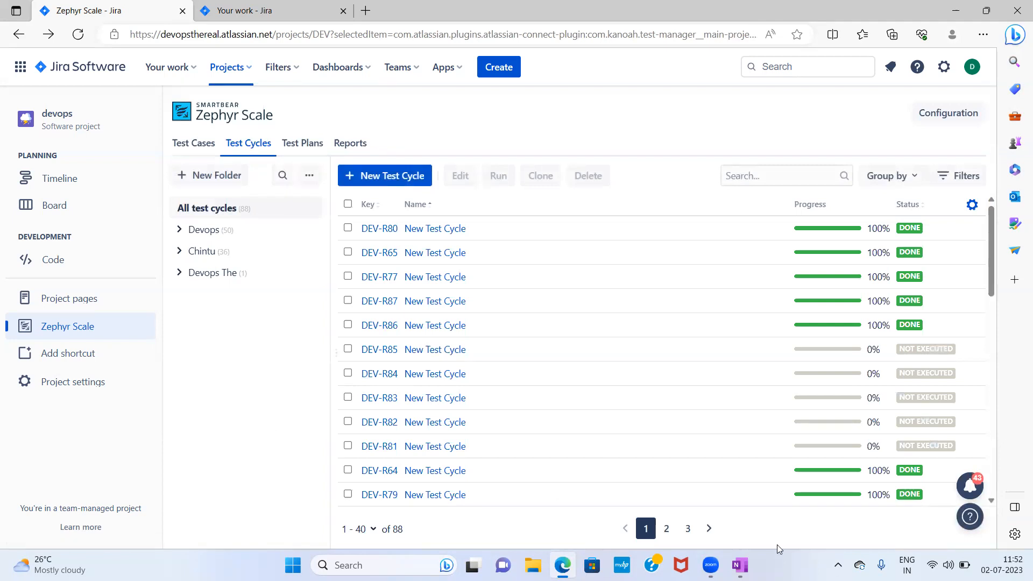
- Switch to OneNote to go over the session's topic notes, then return to the browser
left_click(739, 565)
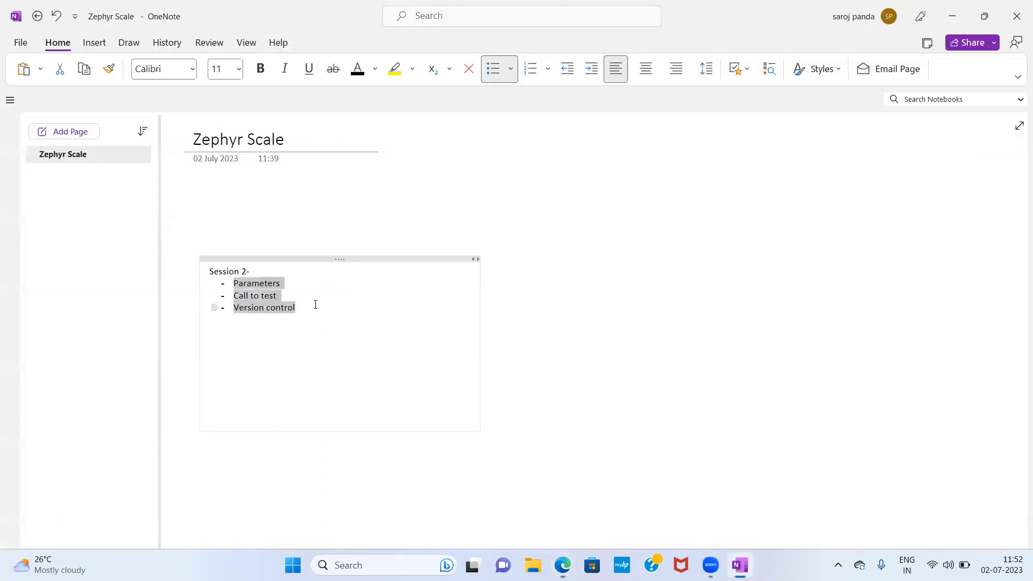
left_click(294, 295)
left_click_drag(292, 295, 233, 284)
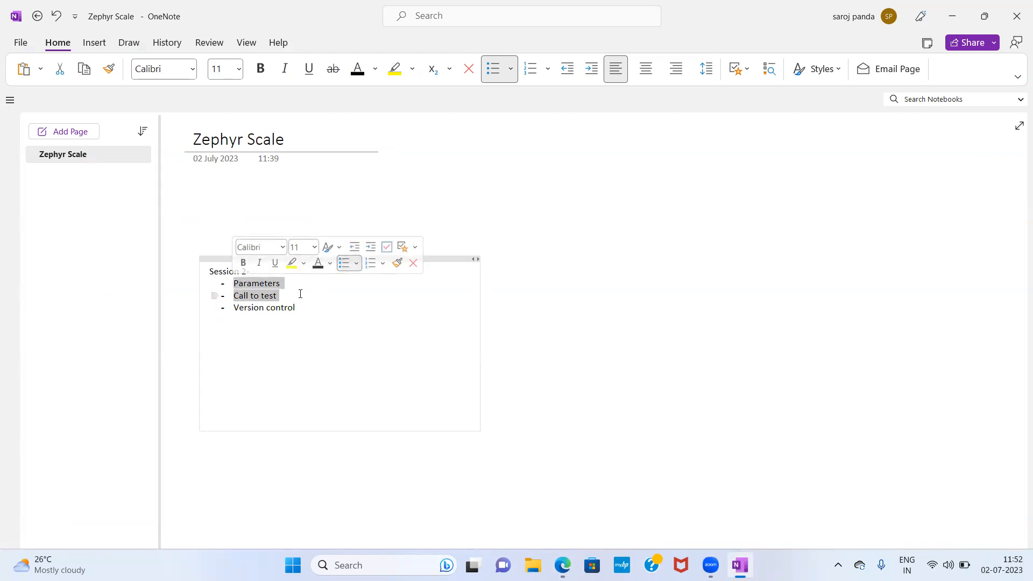
left_click(296, 293)
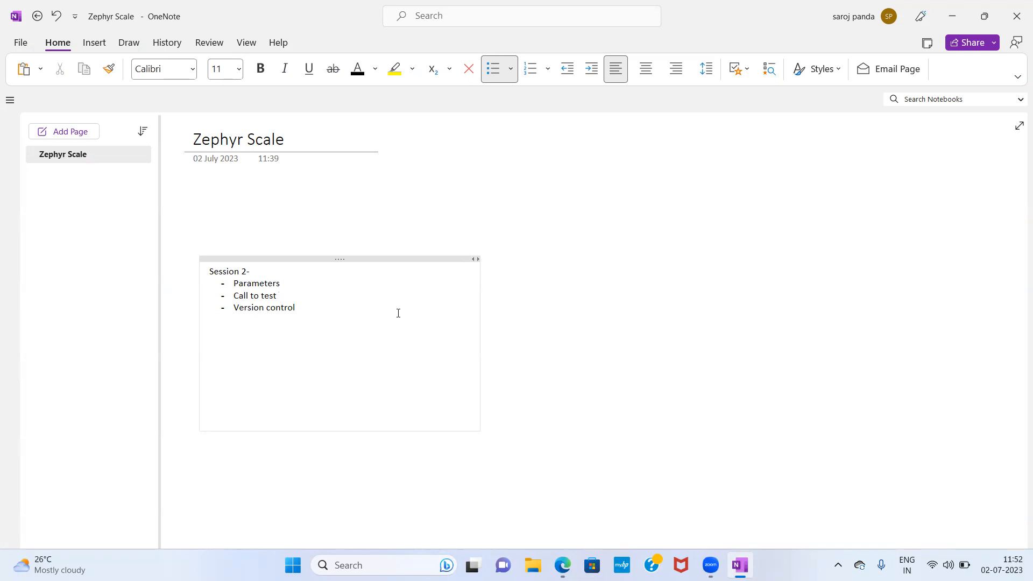
left_click_drag(297, 307, 234, 307)
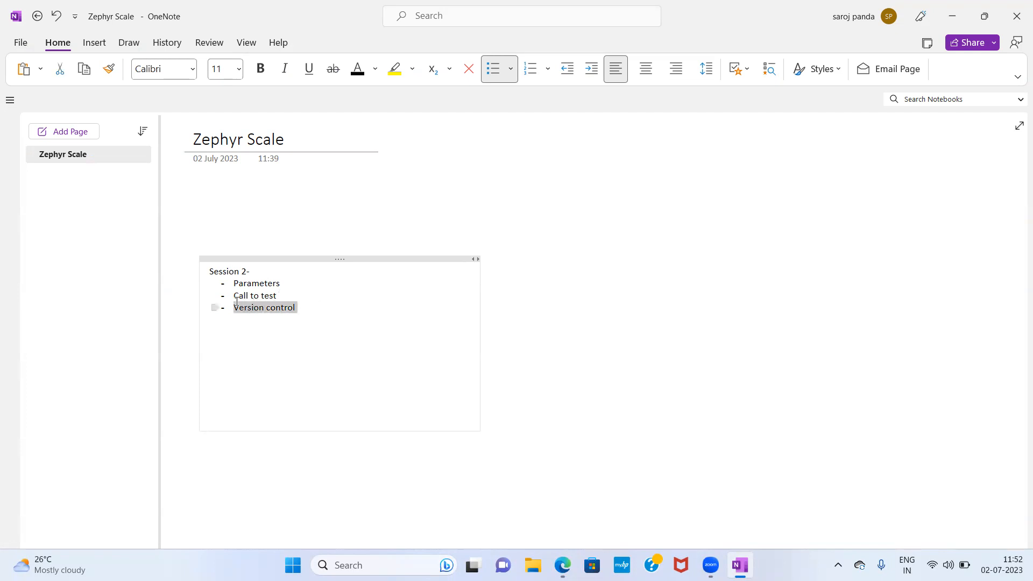
left_click(562, 564)
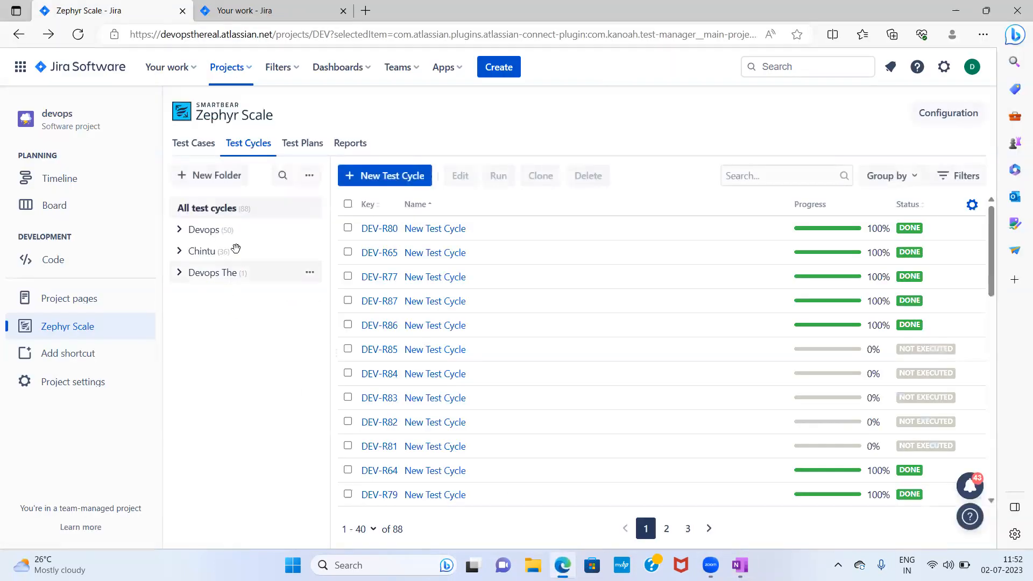
- Create a new test case named Launch the jenkins url with objective Launch the jenkin url and save it
left_click(200, 151)
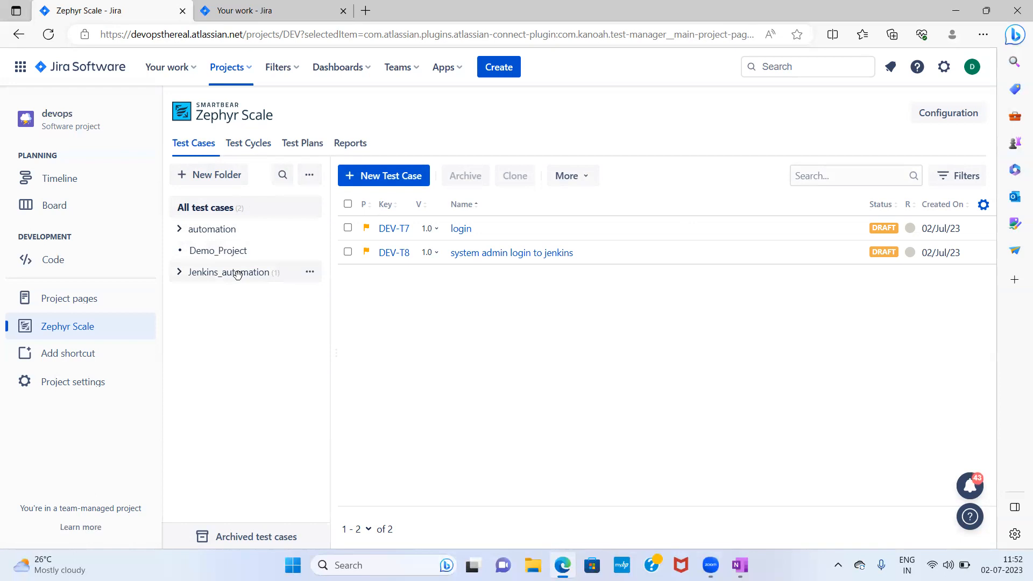
left_click(383, 177)
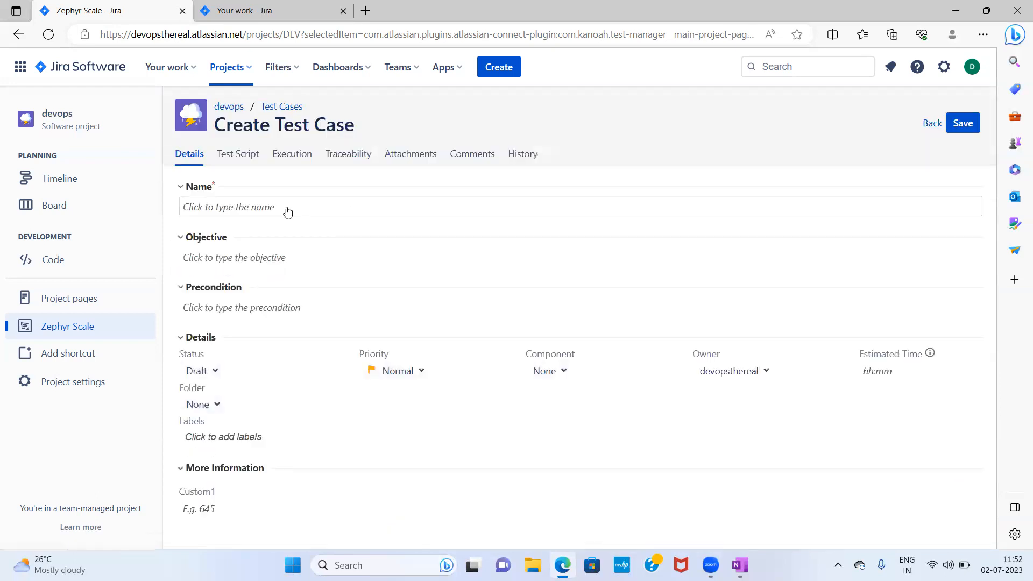
left_click(236, 207)
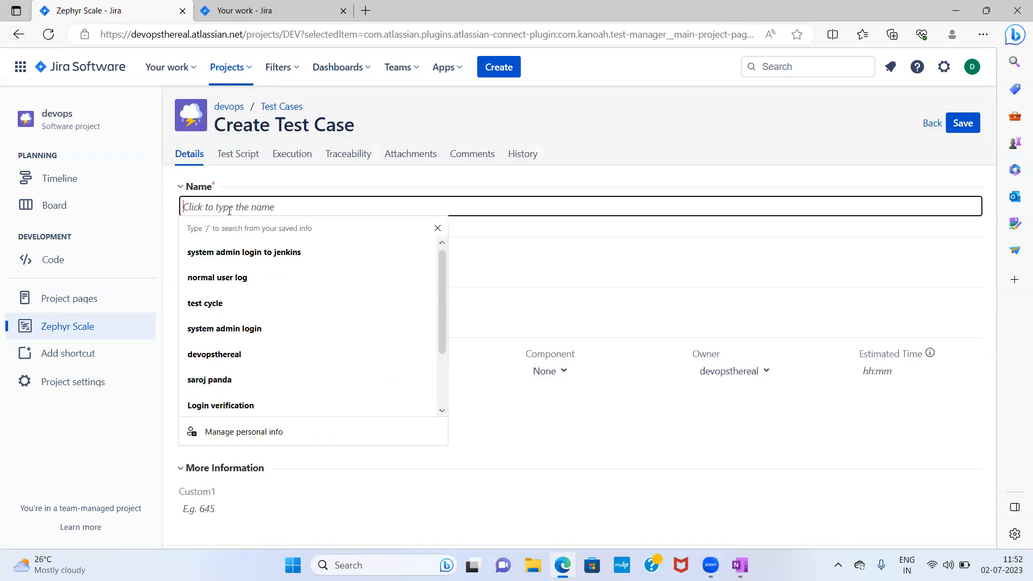
type("Launch the jenkins url")
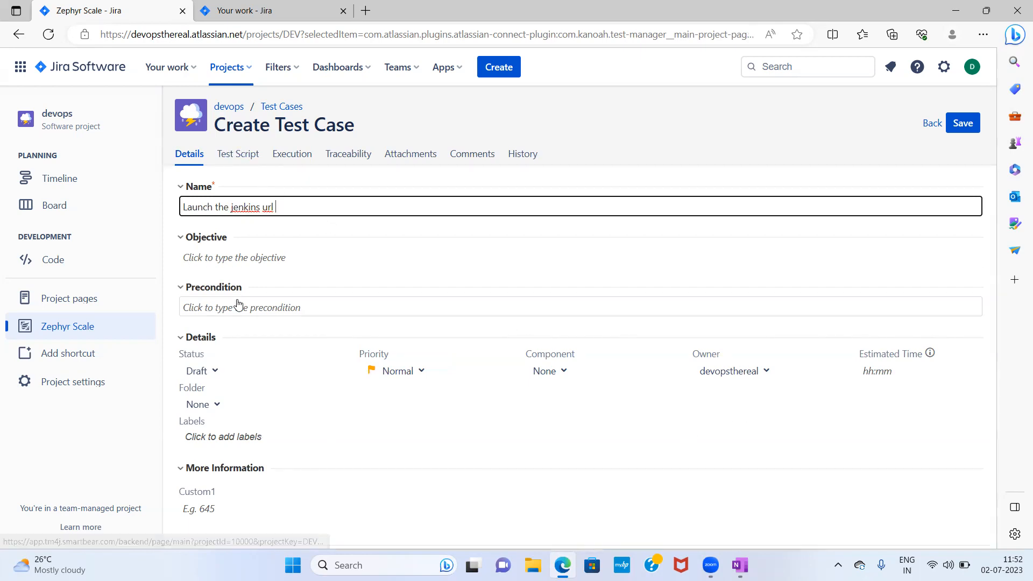
left_click(229, 260)
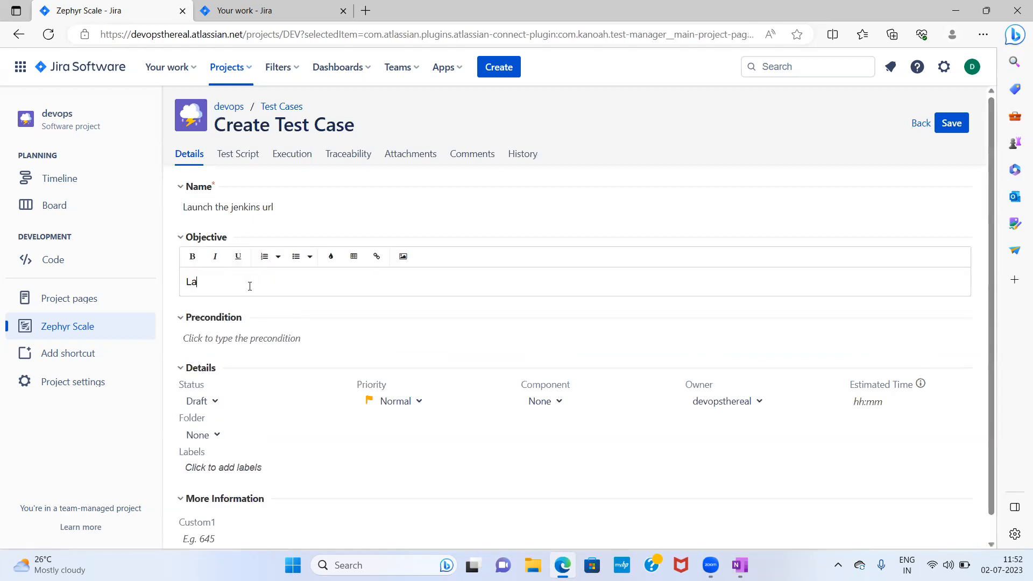
type("Launch the")
left_click(950, 123)
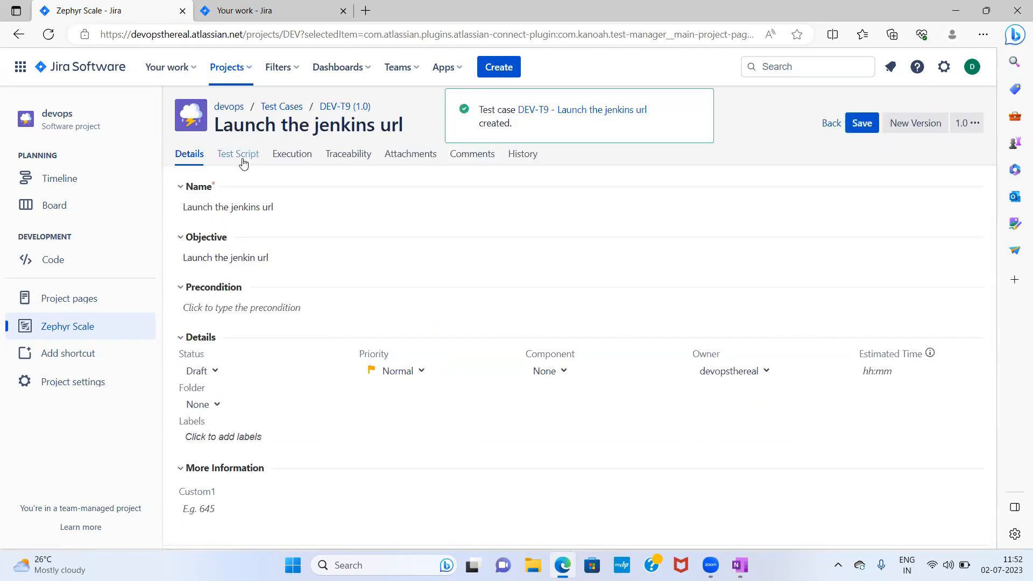
left_click(243, 165)
left_click(293, 294)
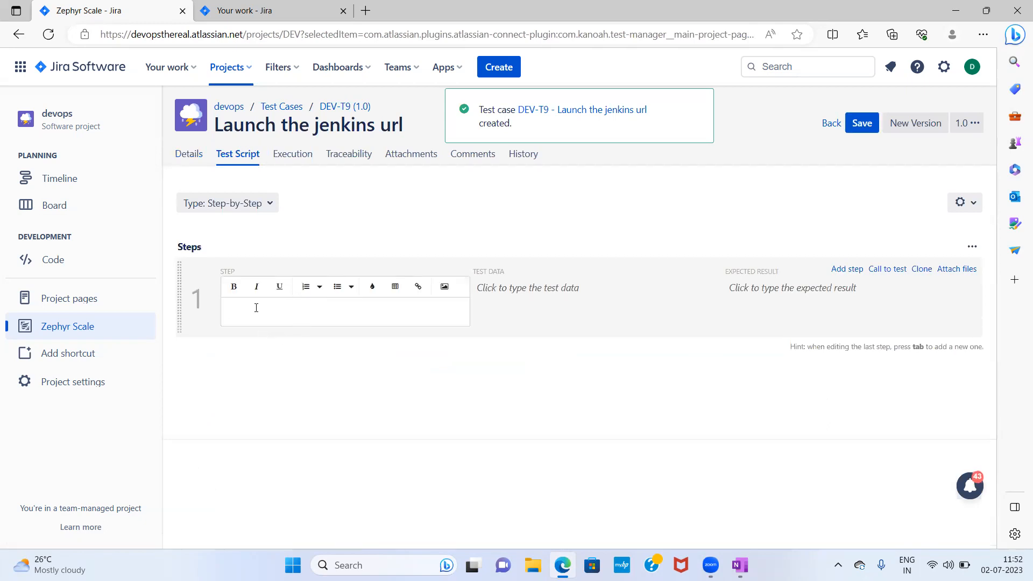
type("launch the url")
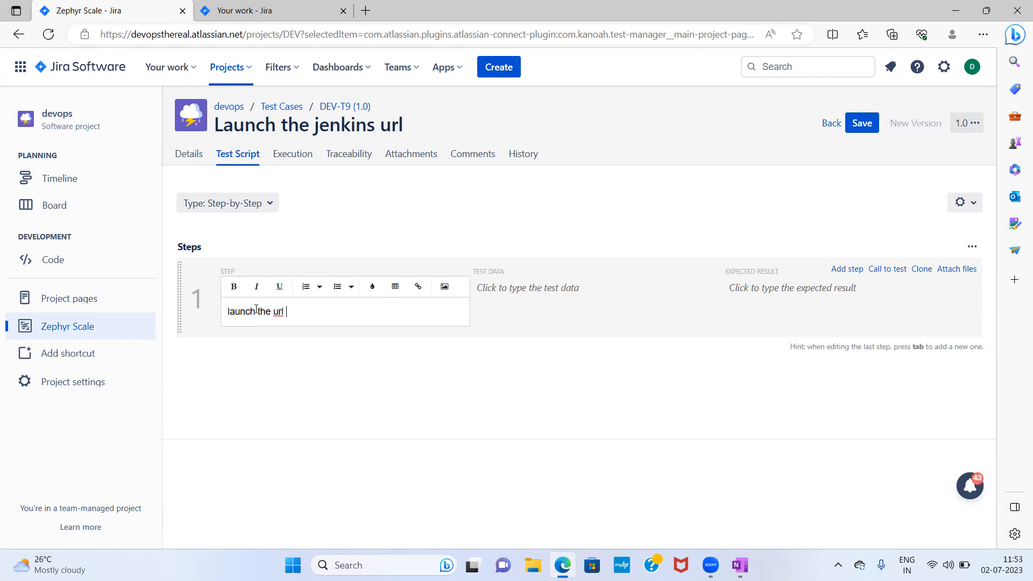
type(" https://123.347")
key("BackSpace")
key("BackSpace")
key("BackSpace")
key("BackSpace")
- Copy the site's base URL from the browser address bar
left_click(189, 154)
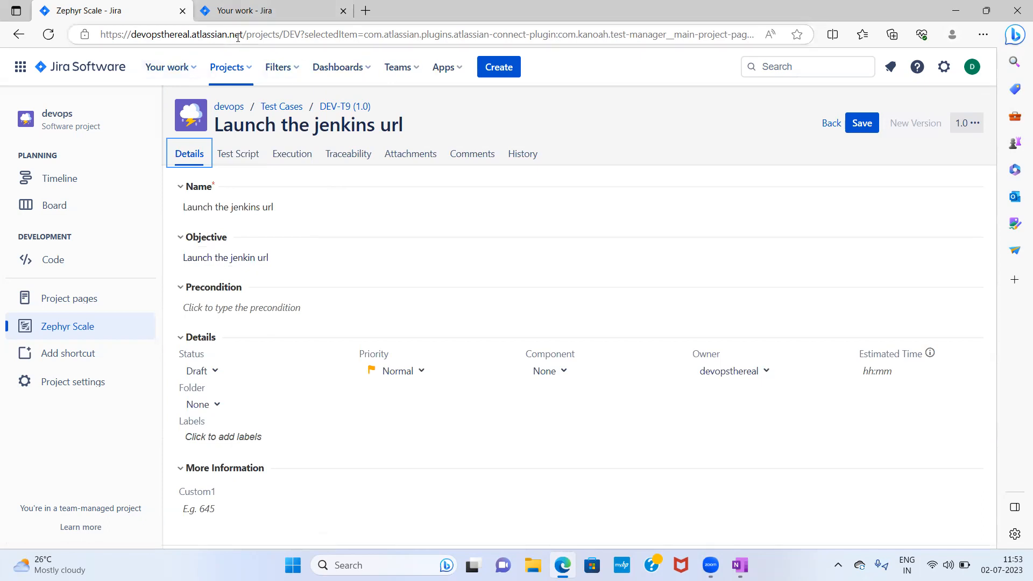
left_click_drag(243, 34, 104, 32)
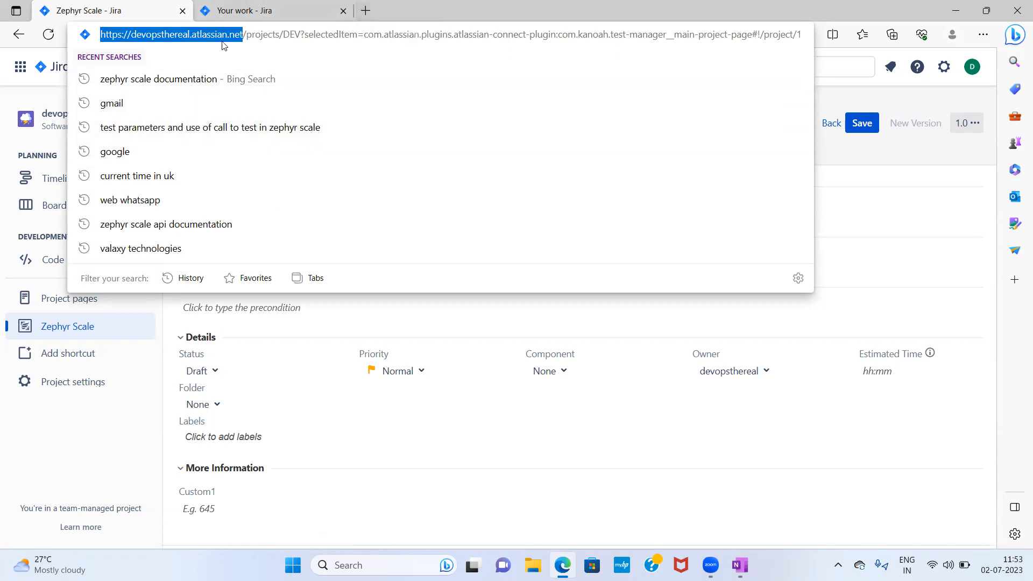
left_click(246, 34)
left_click_drag(243, 34, 102, 35)
left_click(435, 473)
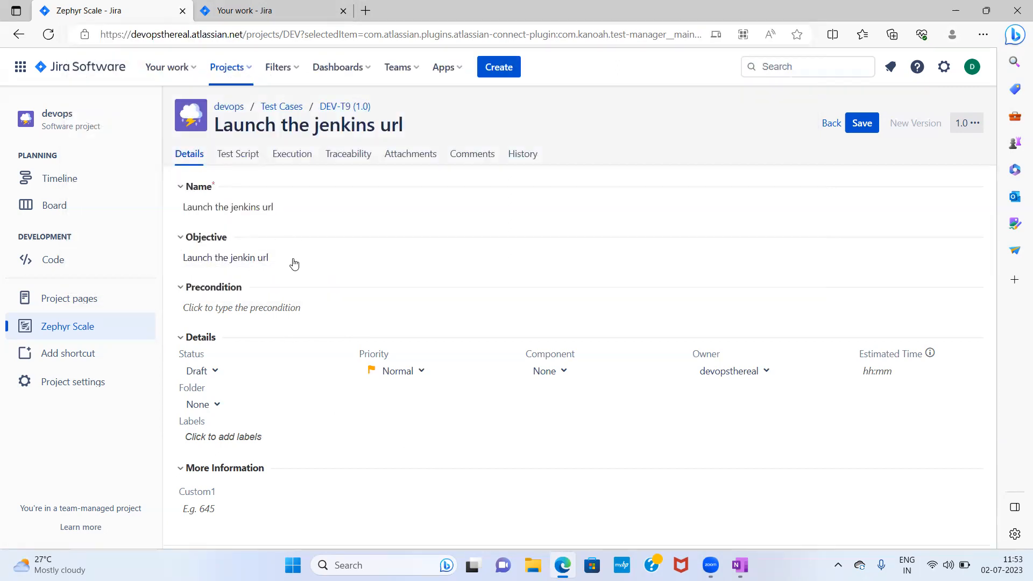
- Rename the test case to Launch the atlassian url
left_click(289, 209)
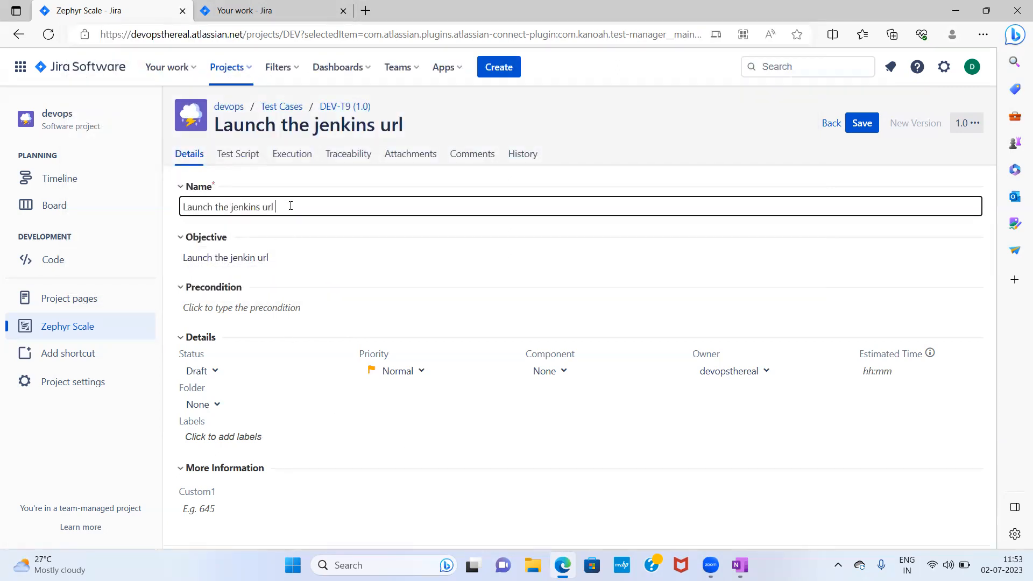
key("BackSpace")
key("BackSpace")
key("BackSpace")
key("BackSpace")
key("BackSpace")
key("BackSpace")
key("BackSpace")
key("BackSpace")
key("BackSpace")
key("BackSpace")
key("BackSpace")
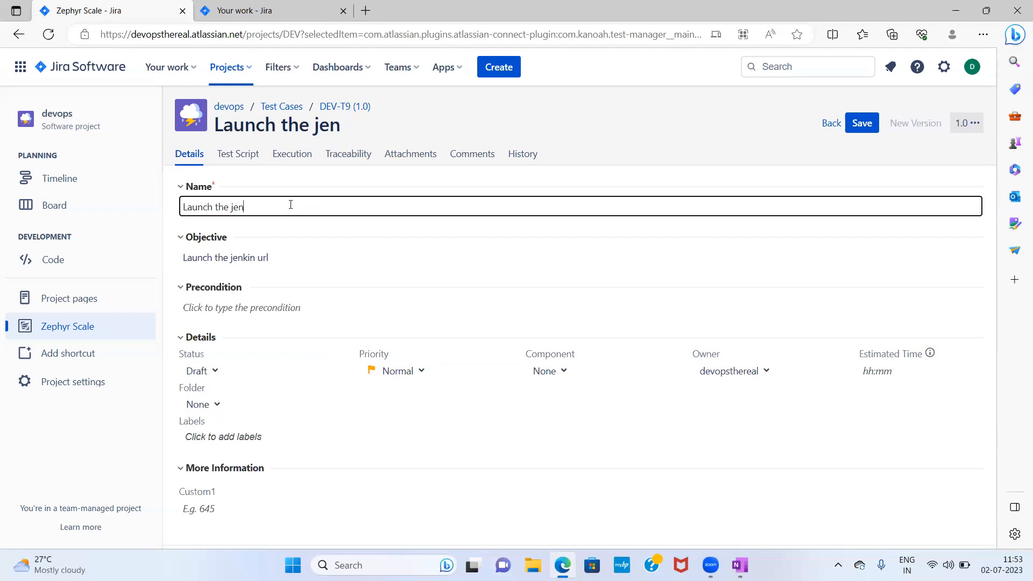
type("atlassian url")
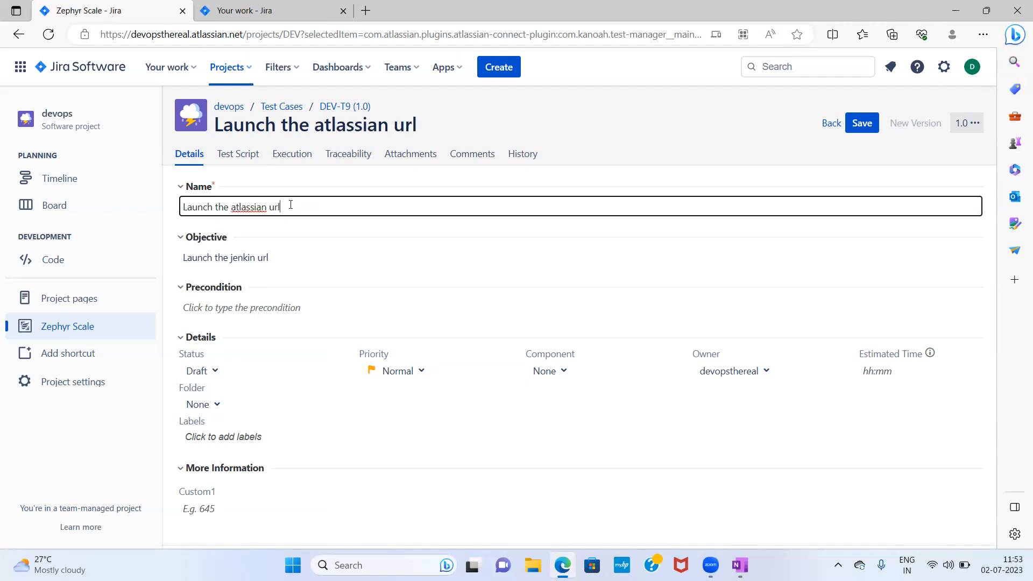
- Set the objective to 'Launch the Atlassian url', applying the spelling suggestion Atlassian
left_click(291, 261)
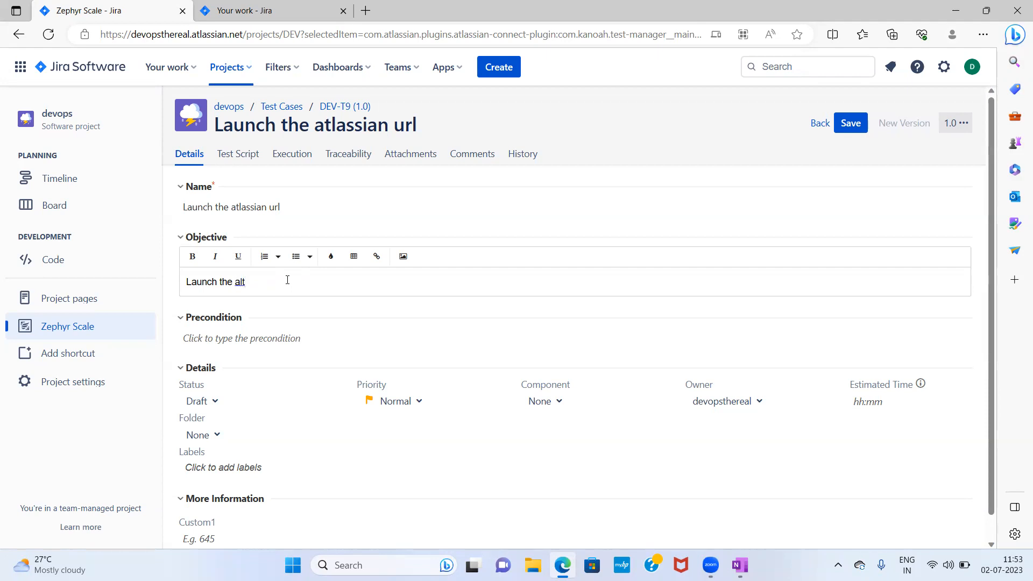
type("ian url")
right_click(251, 285)
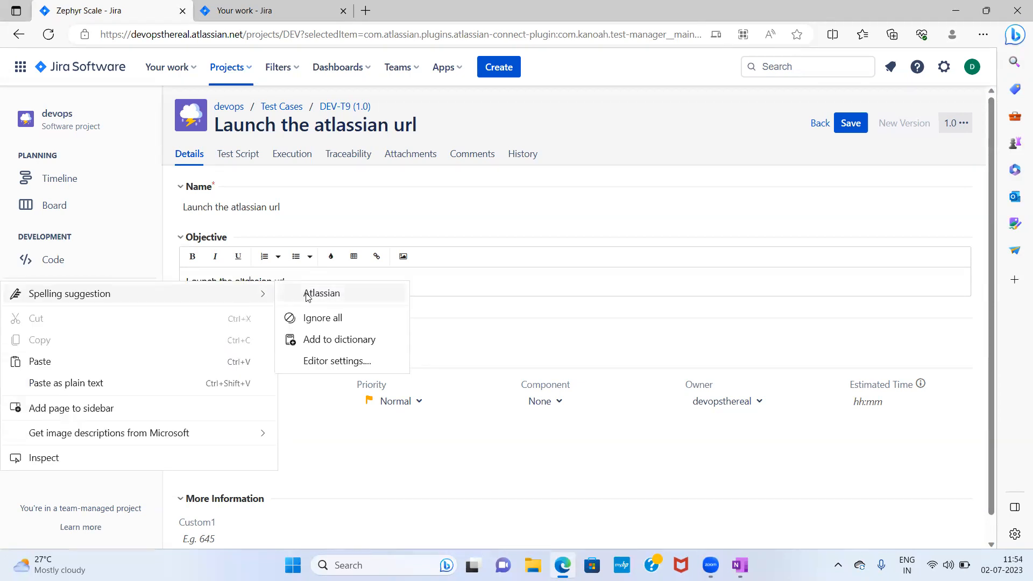
left_click(350, 292)
left_click(362, 283)
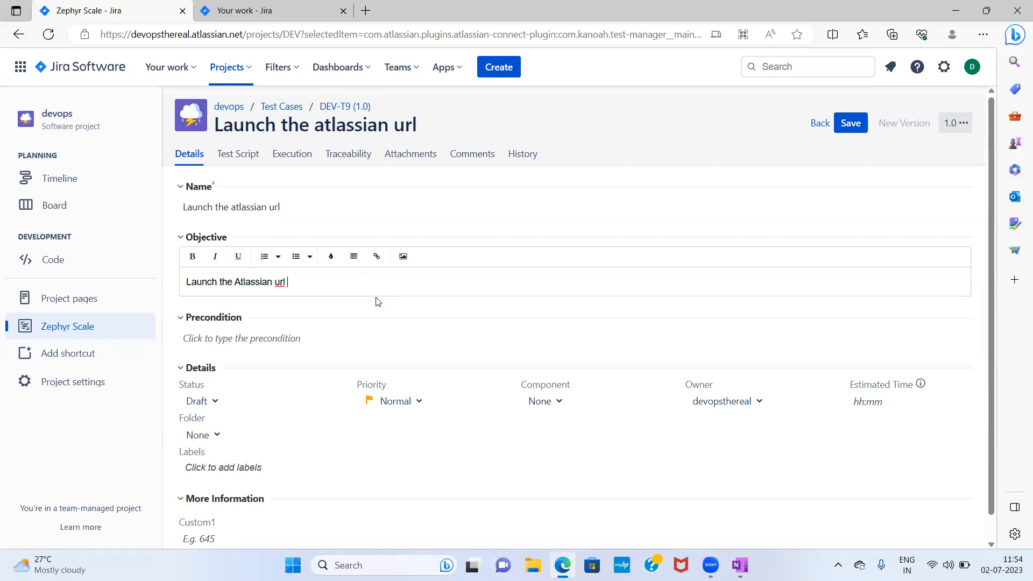
left_click(238, 154)
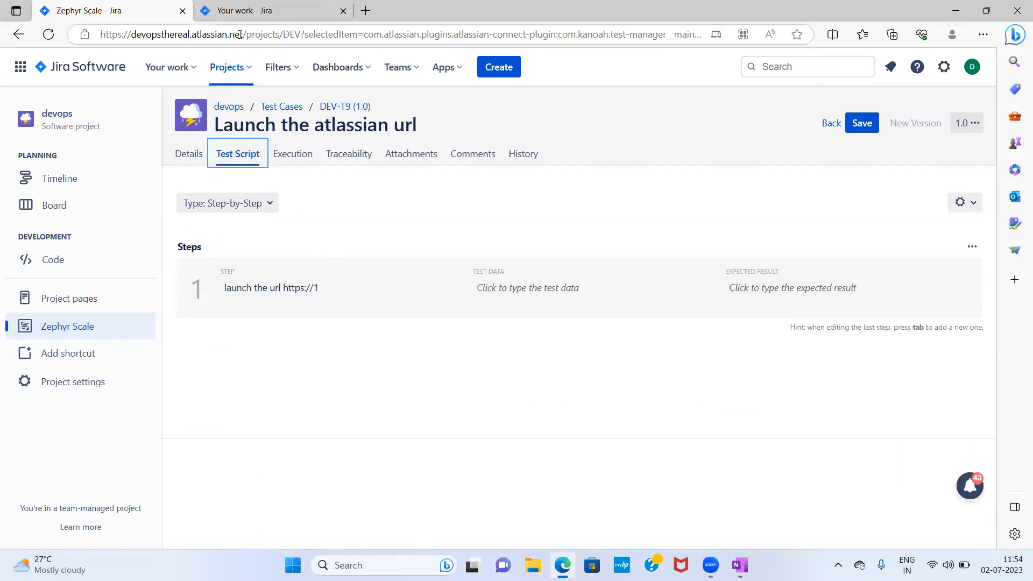
left_click_drag(239, 35, 100, 31)
key("ctrl+c")
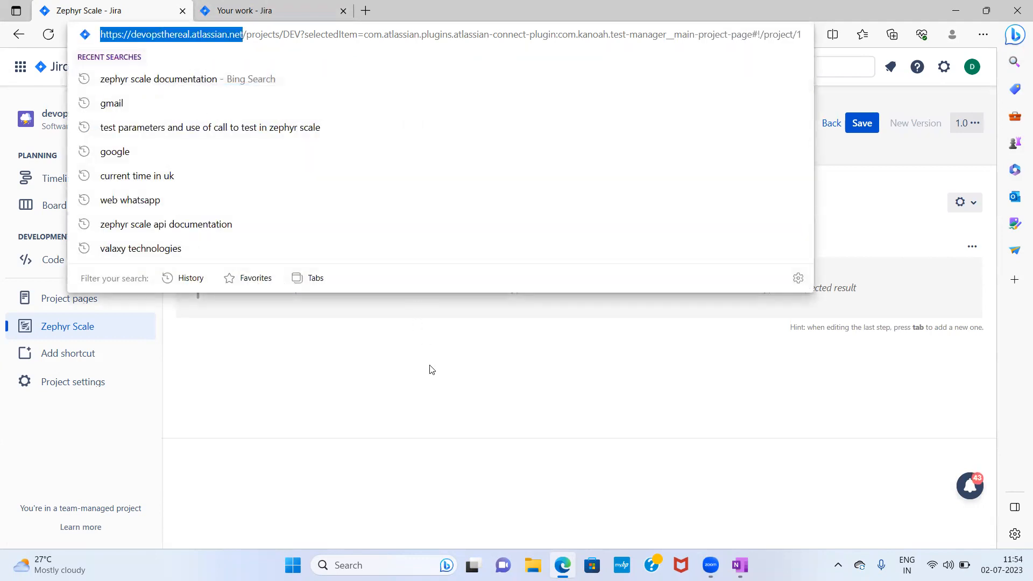
left_click(373, 332)
left_click(330, 288)
left_click_drag(328, 311, 286, 311)
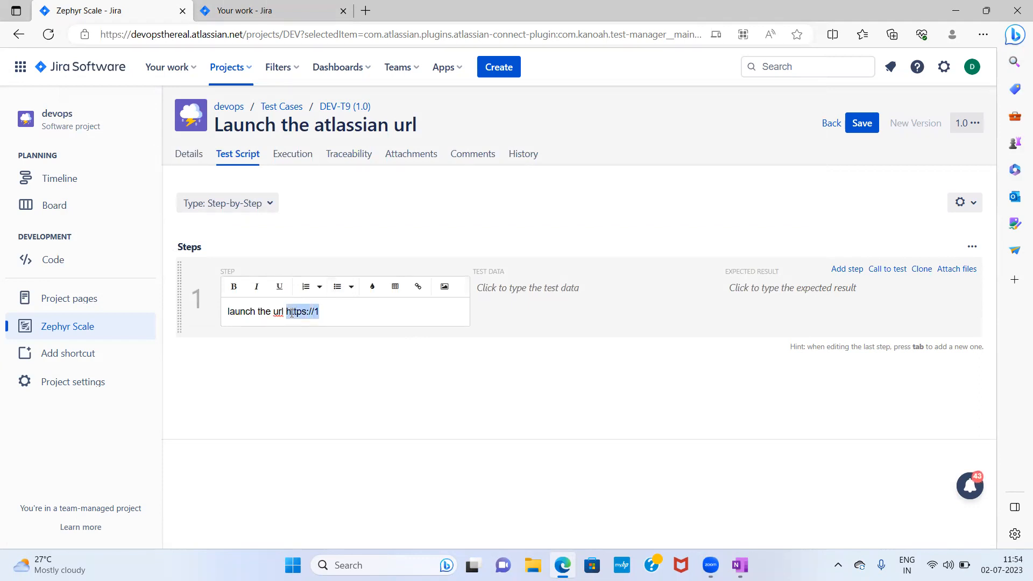
key("ctrl+v")
left_click(817, 306)
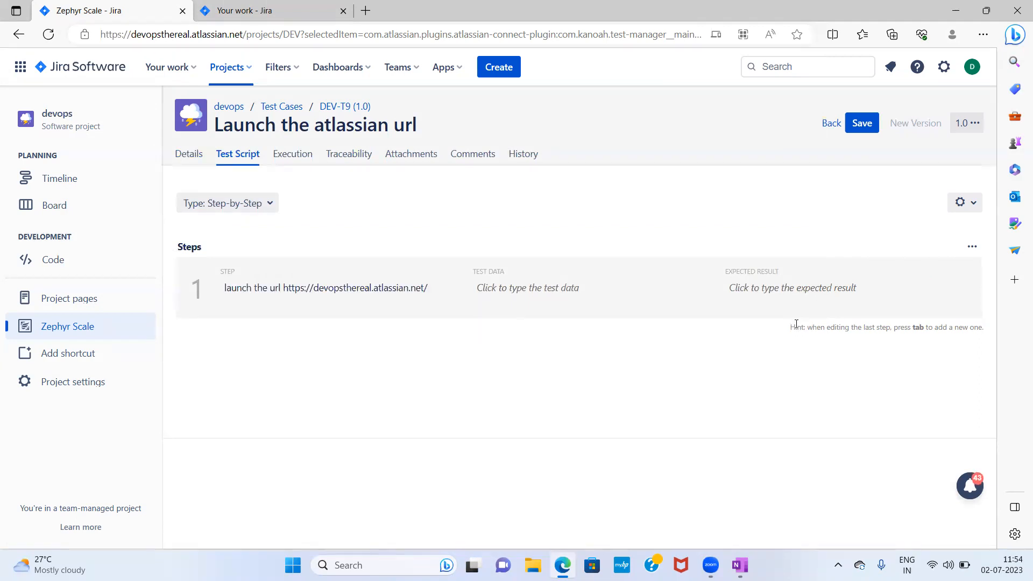
- Enter the expected result 'Application should launch successfully' for step 1 and save the test case
left_click(790, 295)
type("Applicat")
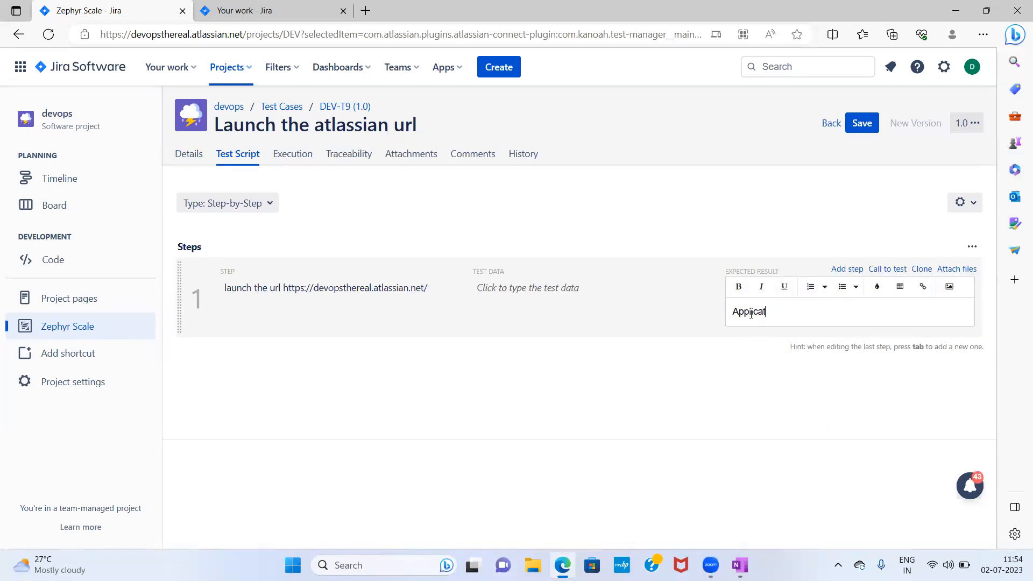
type("ion should launch successfull")
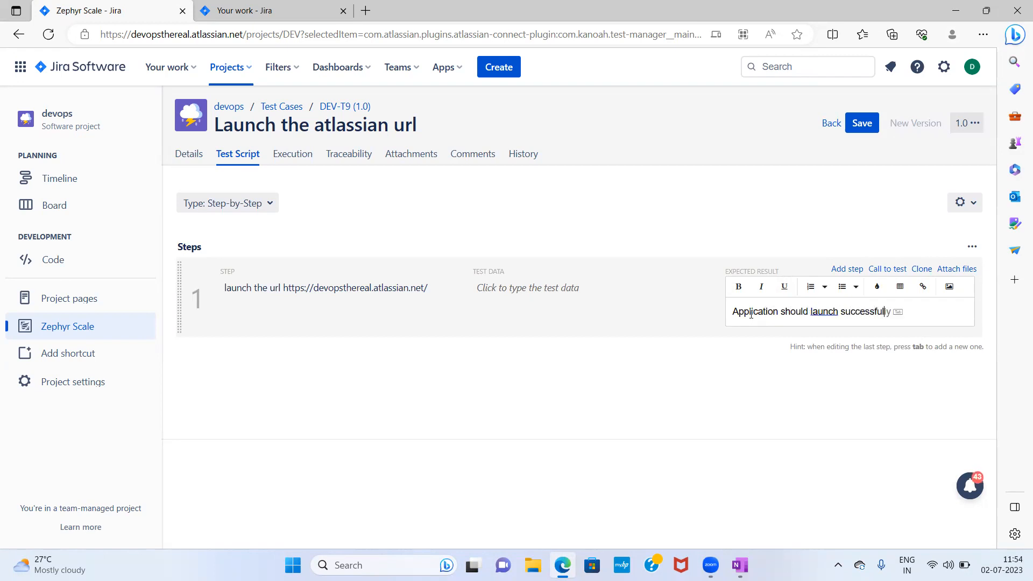
key("Tab")
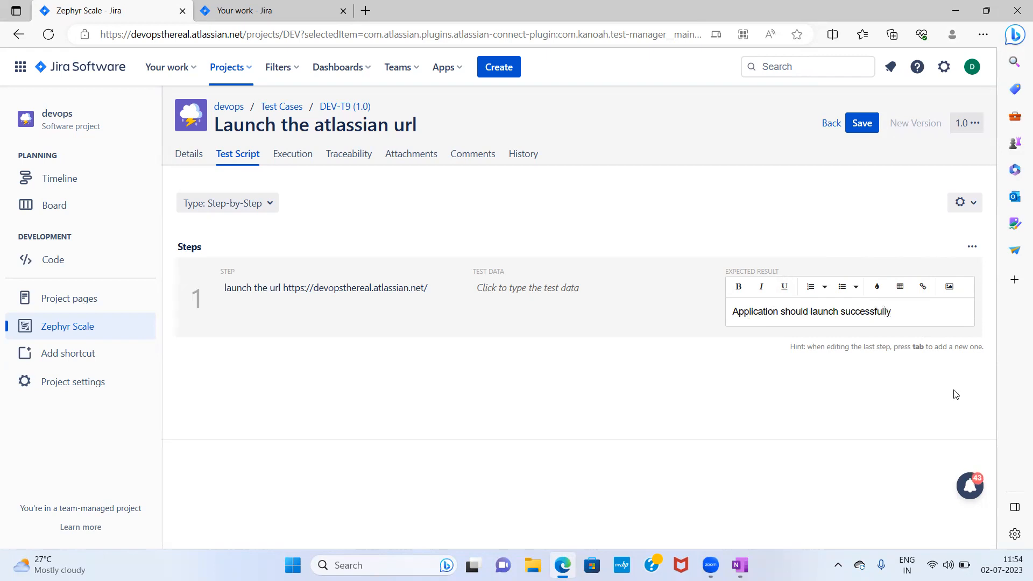
left_click(850, 127)
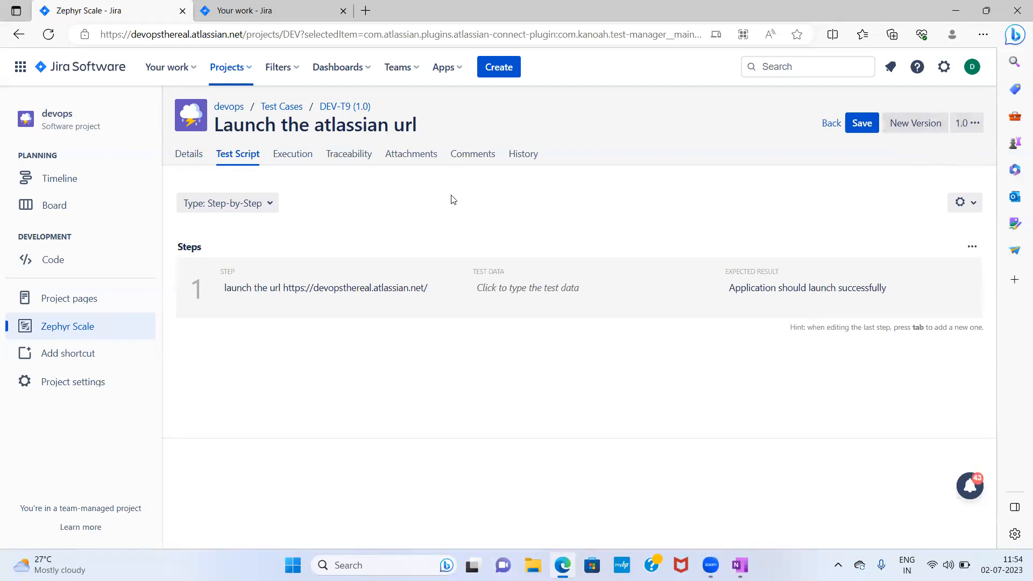
- Reopen DEV-T9's test script, change the step URL ending to .com, and save
left_click(289, 111)
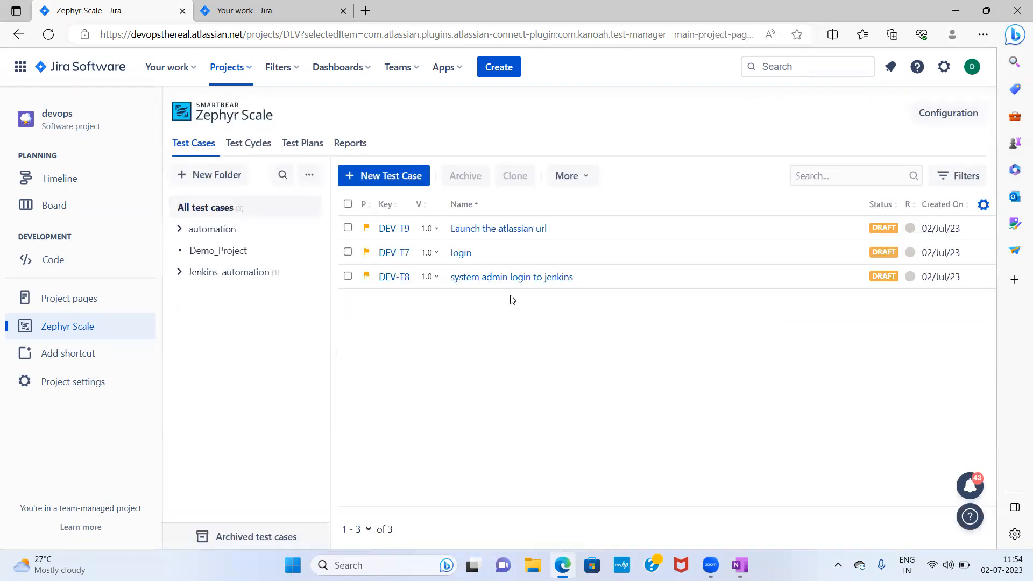
left_click(517, 232)
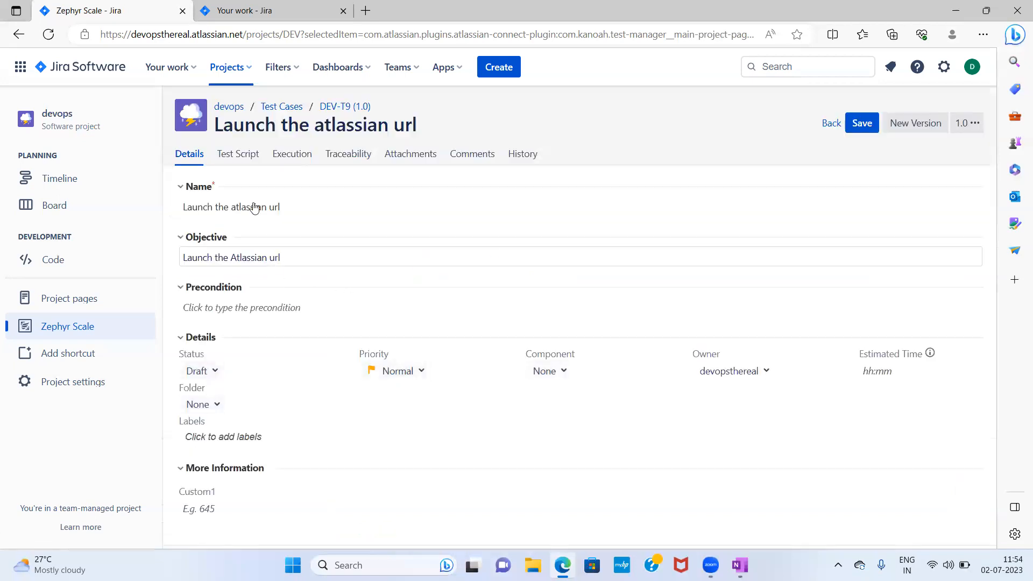
left_click(243, 155)
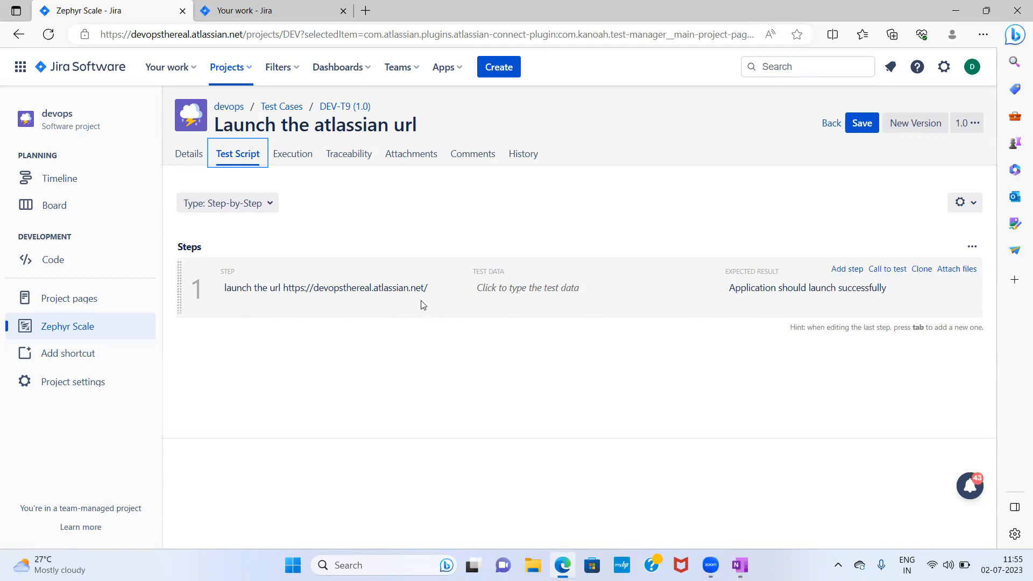
left_click(430, 291)
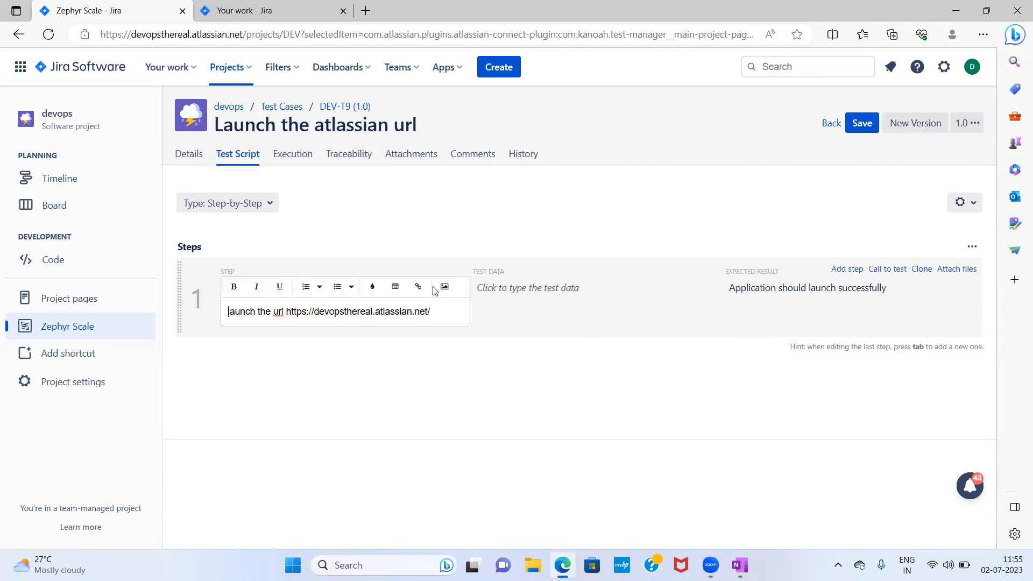
key("BackSpace")
key("BackSpace")
key("BackSpace")
type("com")
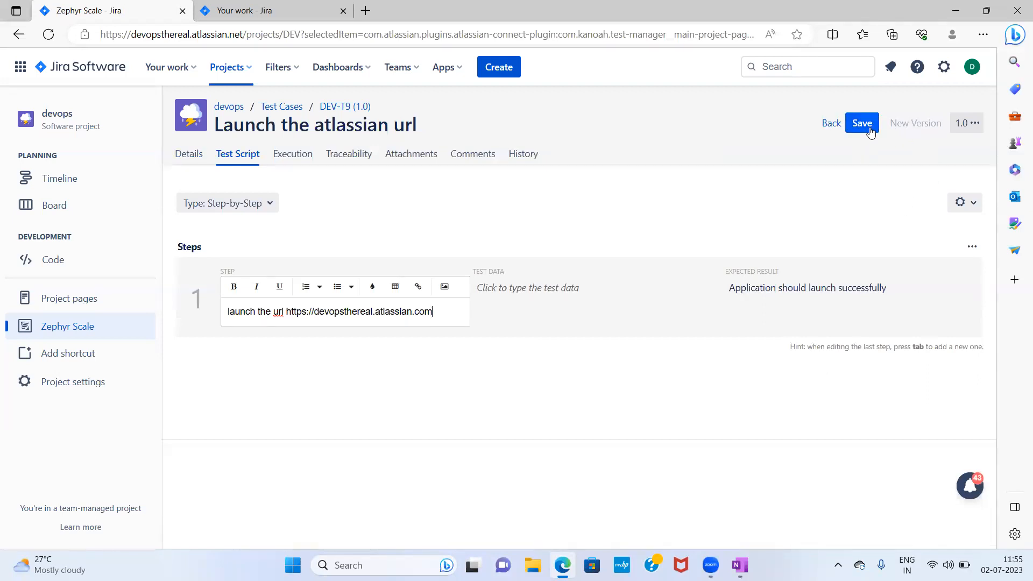
left_click(974, 124)
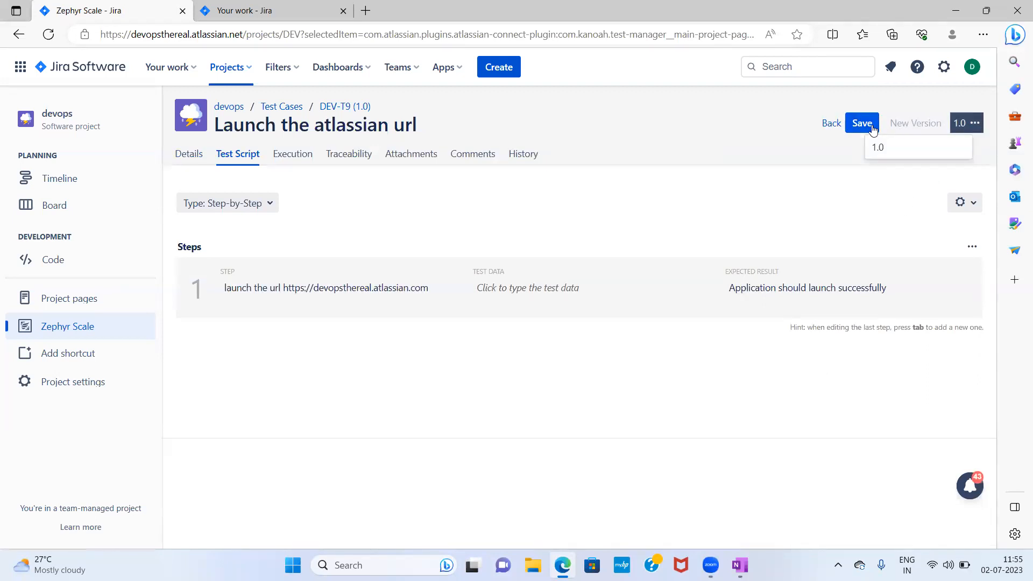
left_click(638, 373)
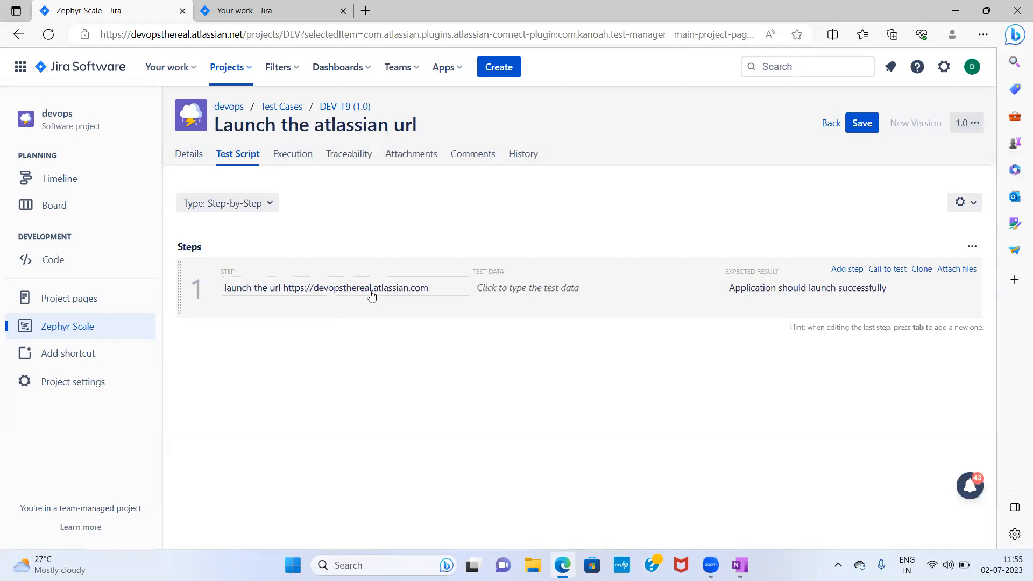
left_click(435, 288)
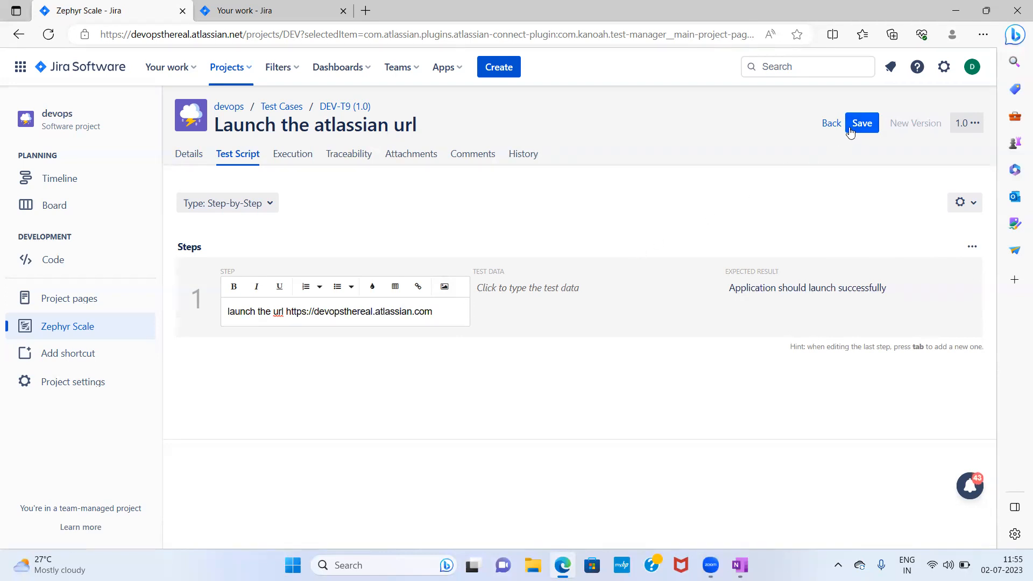
left_click(850, 129)
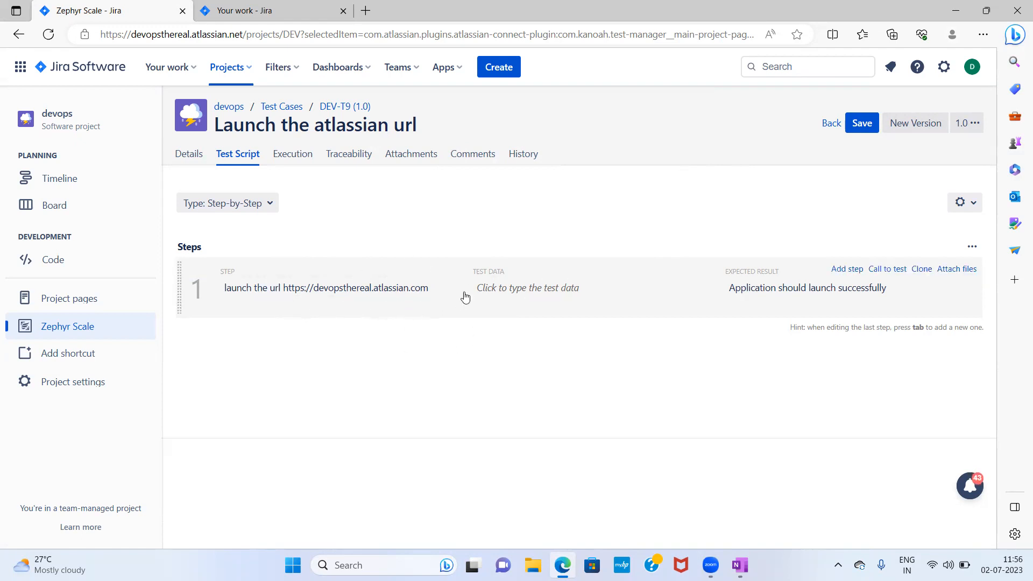
- Change the step URL ending back to .net and save the test case
left_click(441, 296)
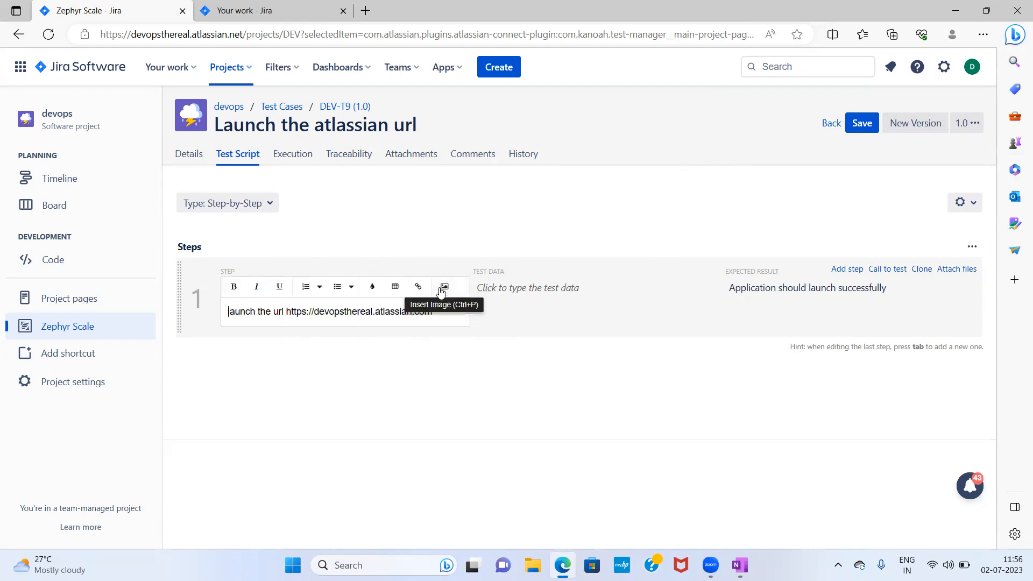
key("BackSpace")
key("BackSpace")
key("BackSpace")
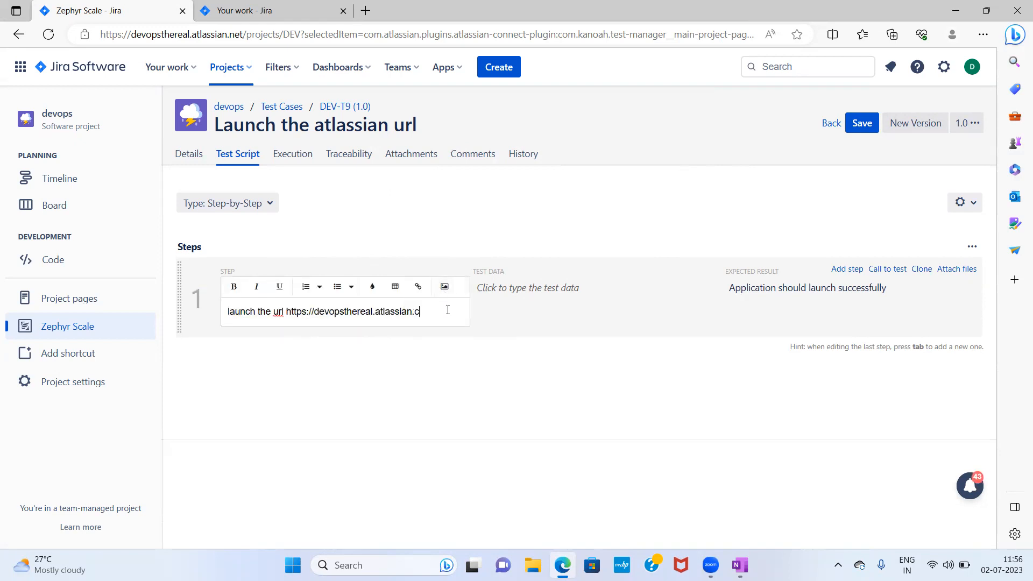
type("net")
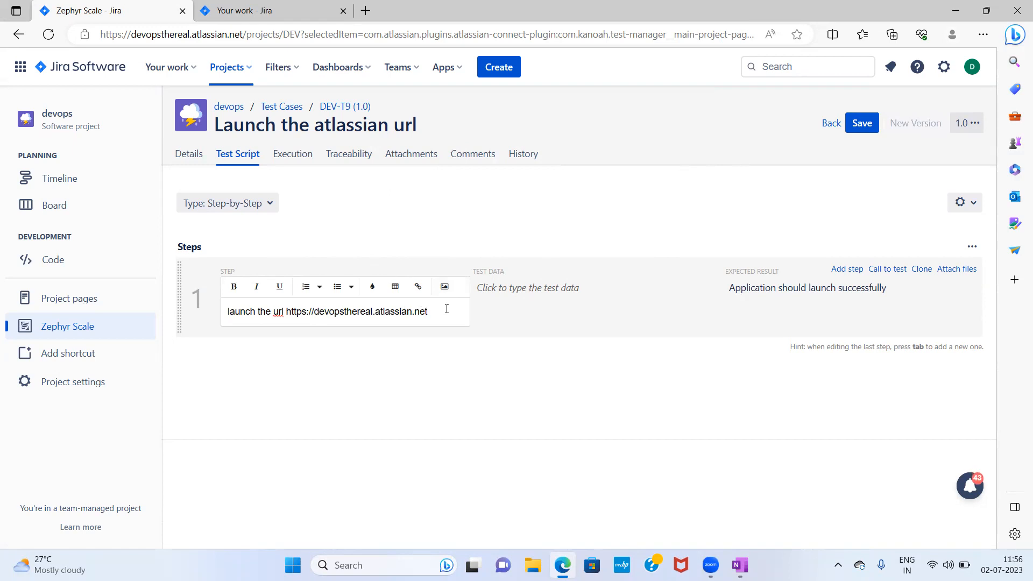
left_click(863, 127)
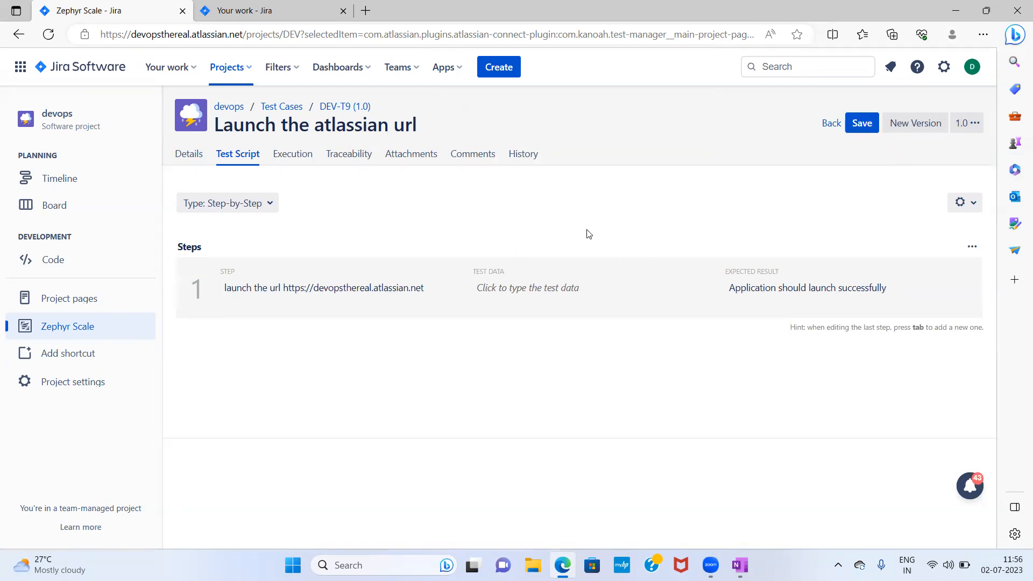
- Create a new version of the test case and view its test script
left_click(917, 124)
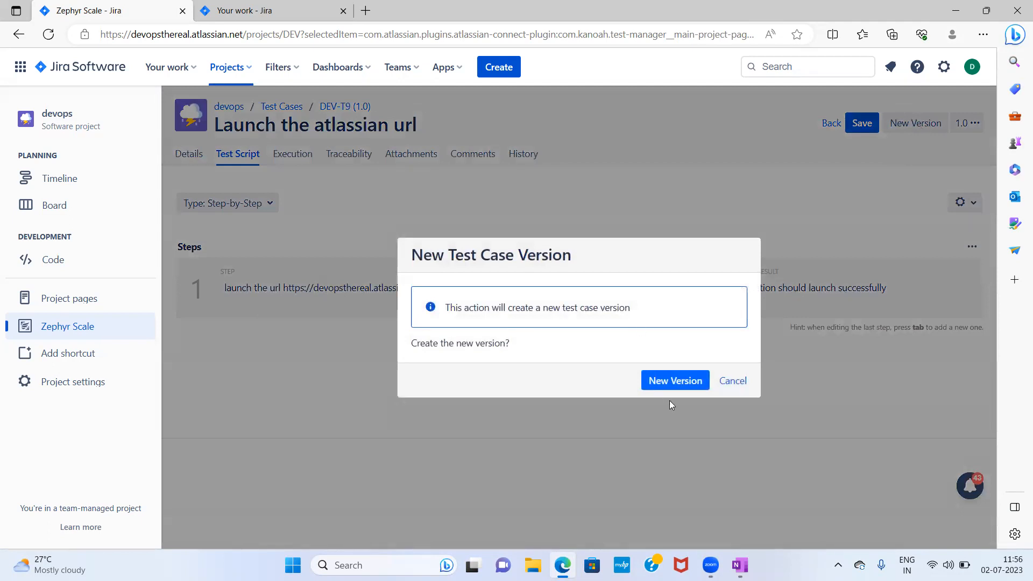
left_click(671, 386)
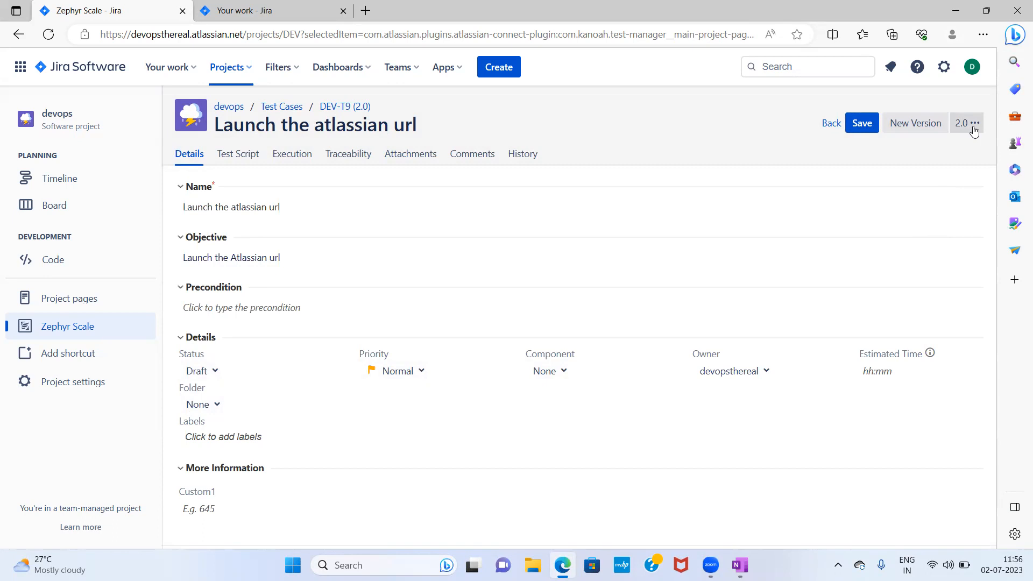
left_click(236, 162)
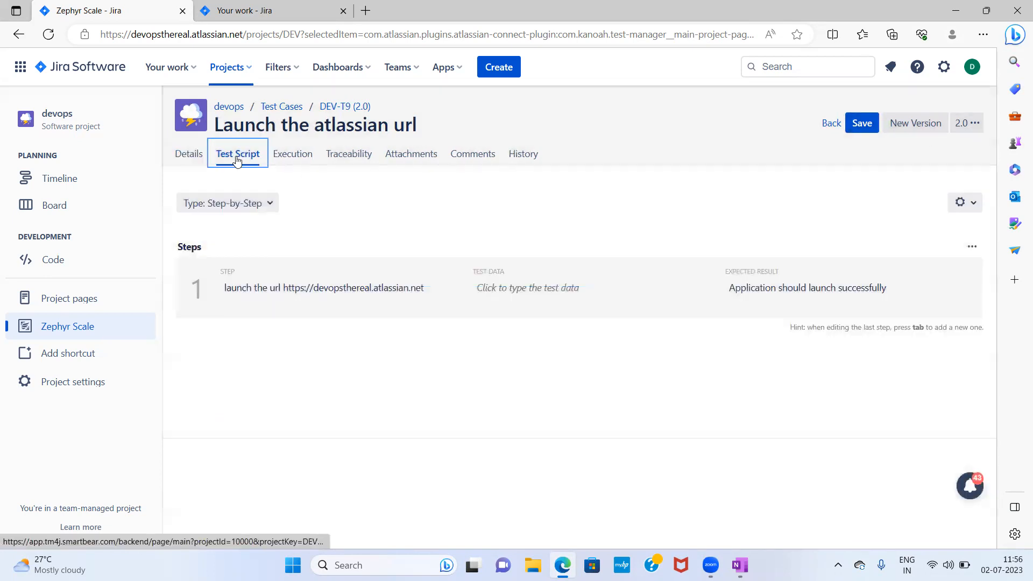
- Change the step 1 URL ending in version 2.0 of the test script from .net to .com and save the test case
left_click(429, 290)
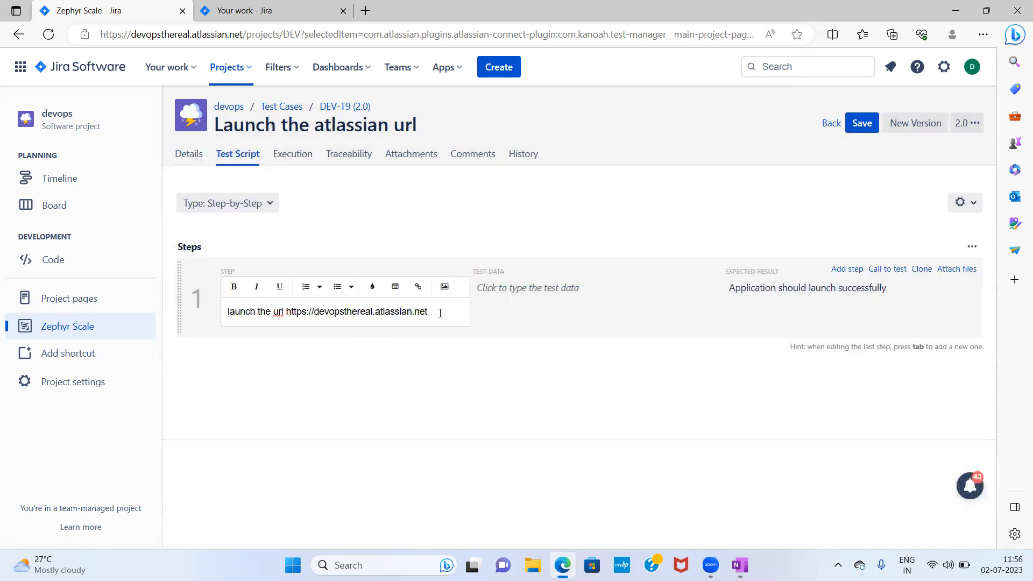
key("BackSpace")
key("BackSpace")
type("com")
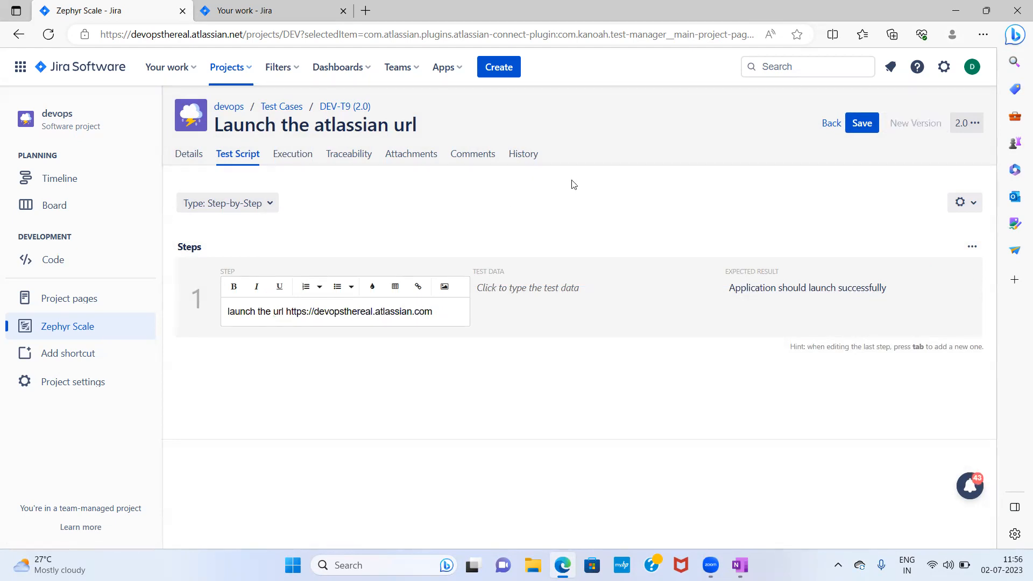
left_click(863, 124)
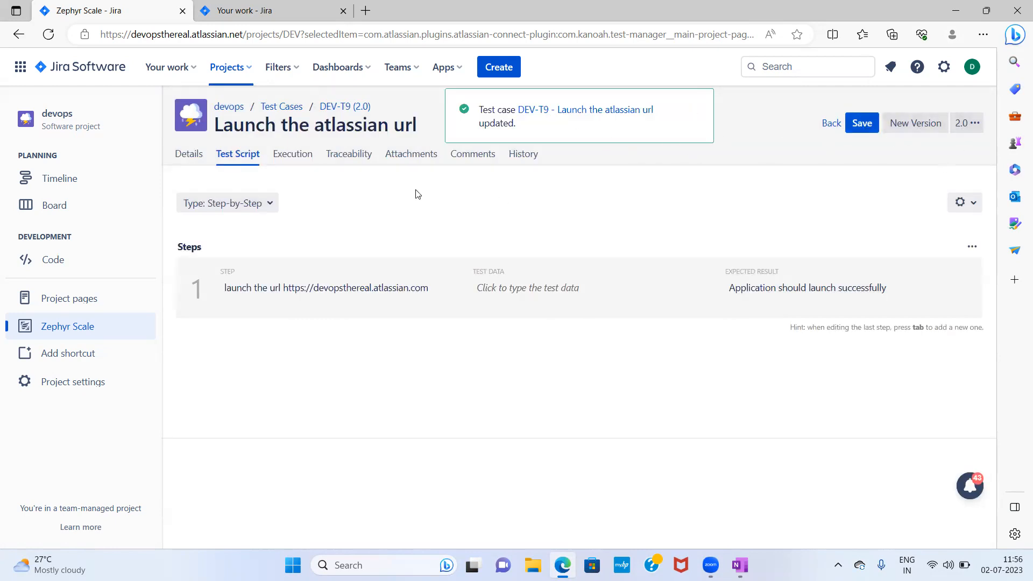
- Return to the test case list, switch DEV-T9's listed version to 1.0, and reopen its test script
left_click(280, 109)
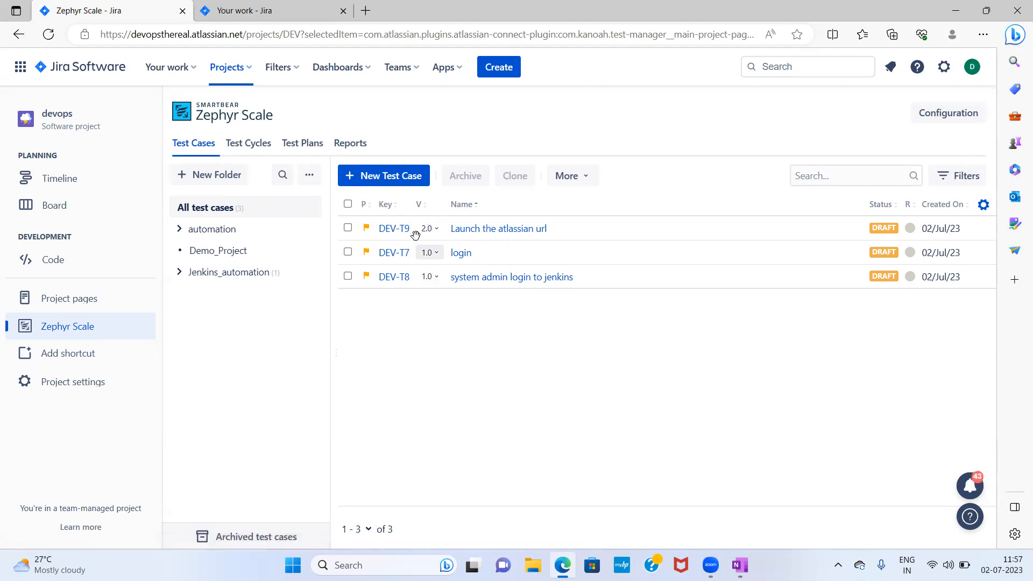
left_click(518, 230)
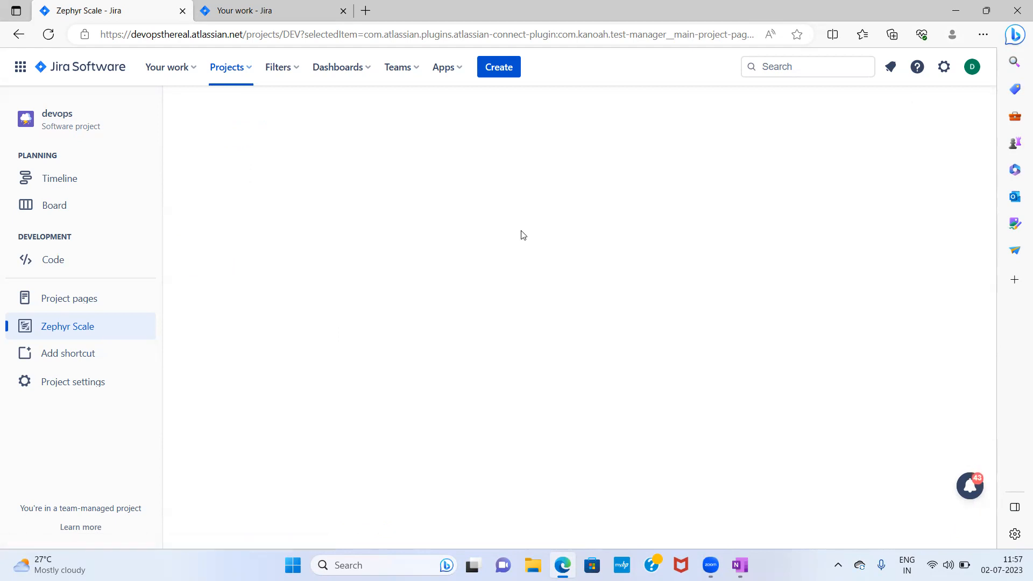
left_click(239, 155)
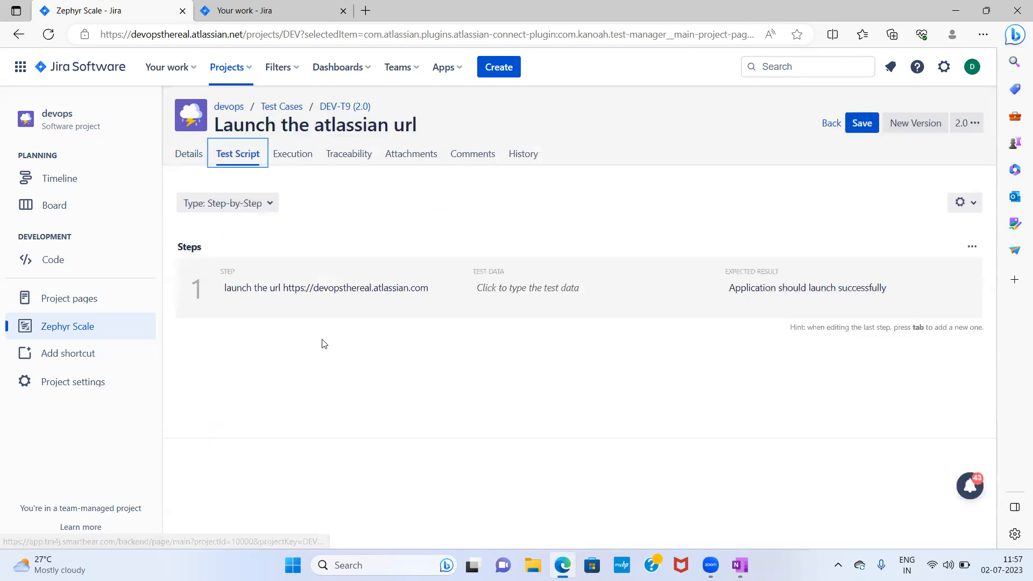
left_click(830, 124)
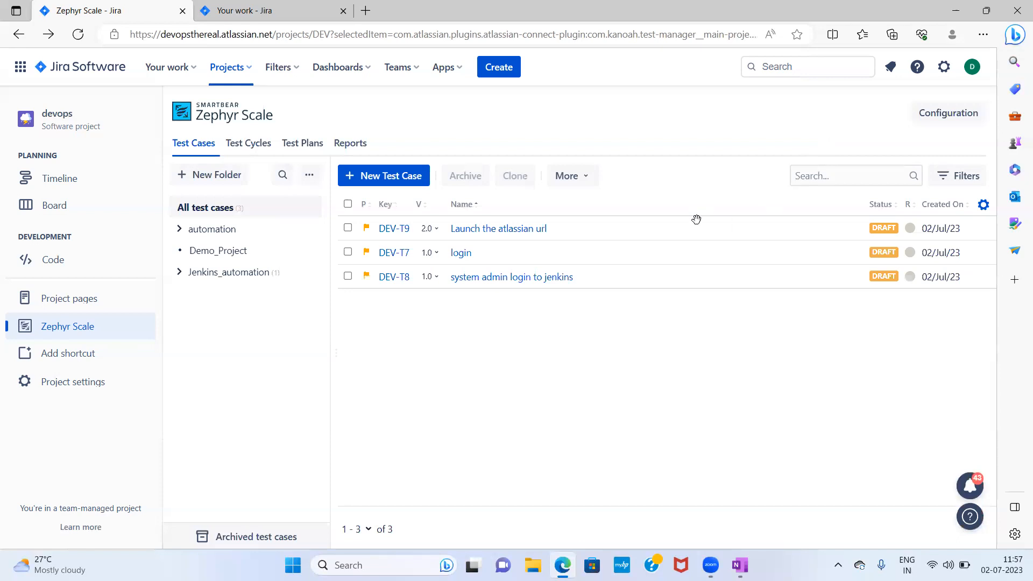
left_click(436, 230)
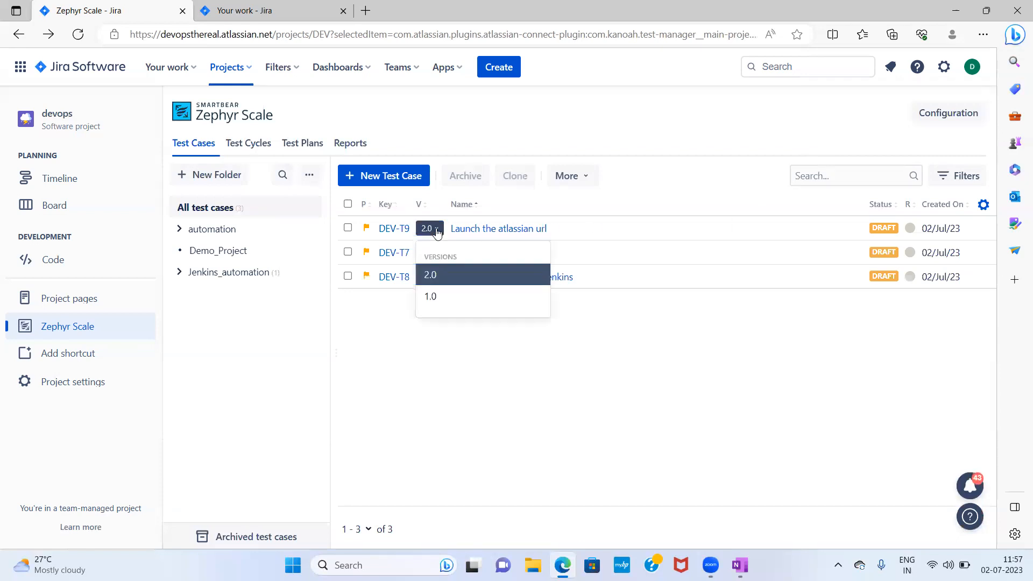
left_click(434, 297)
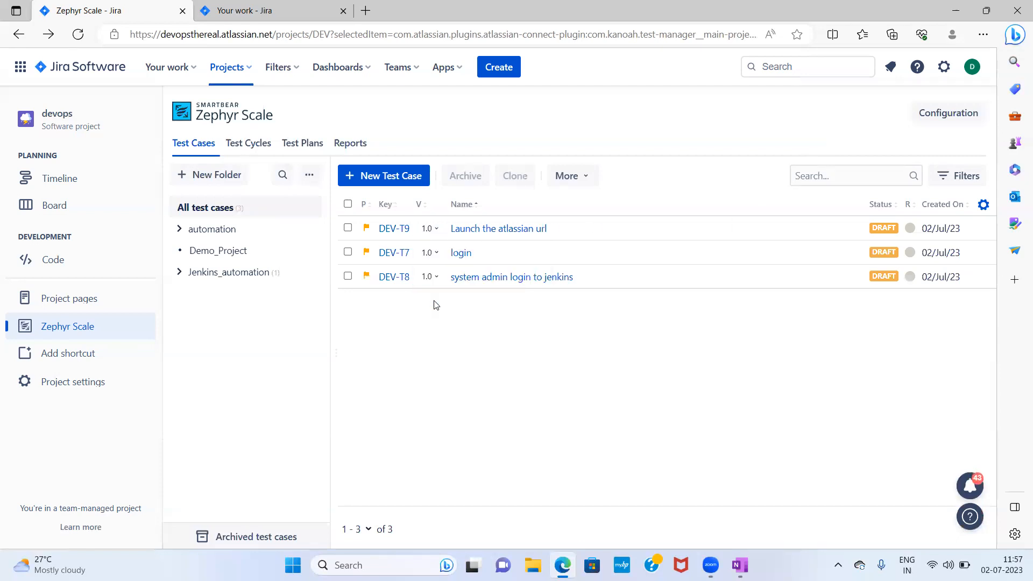
left_click(522, 231)
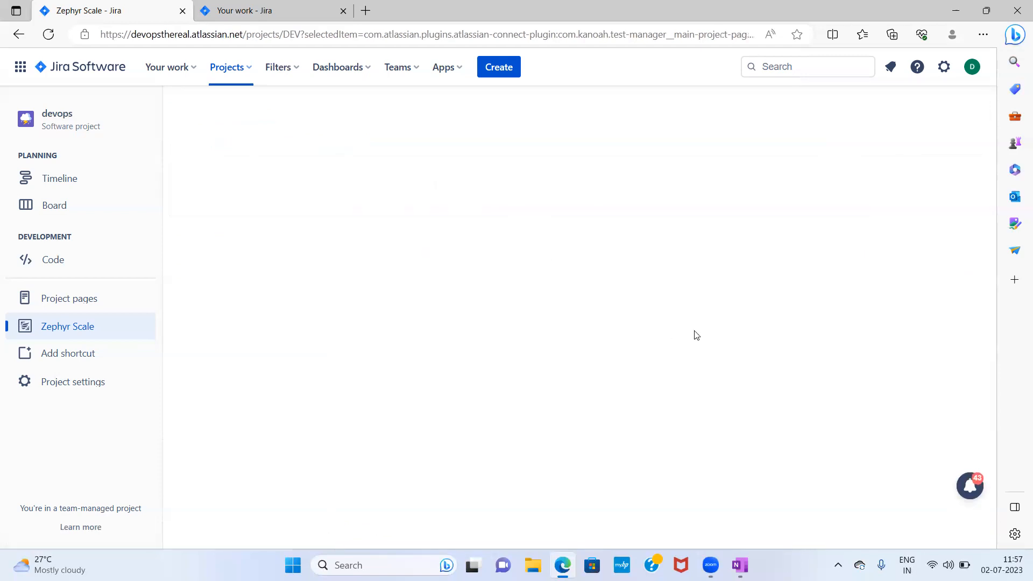
left_click(246, 156)
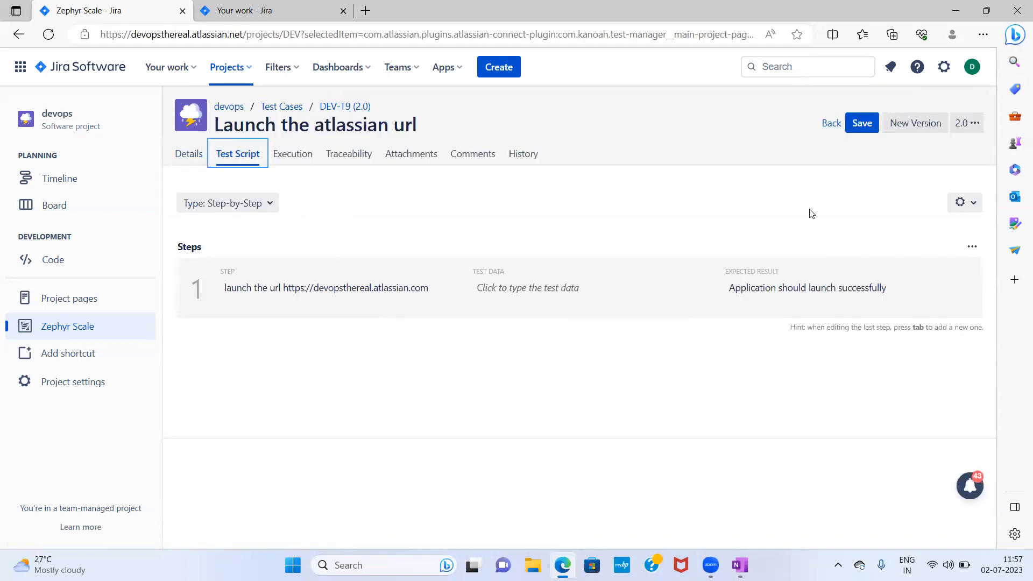
- Switch the test case between versions 1.0 and 2.0 and compare their test scripts
left_click(968, 123)
left_click(880, 168)
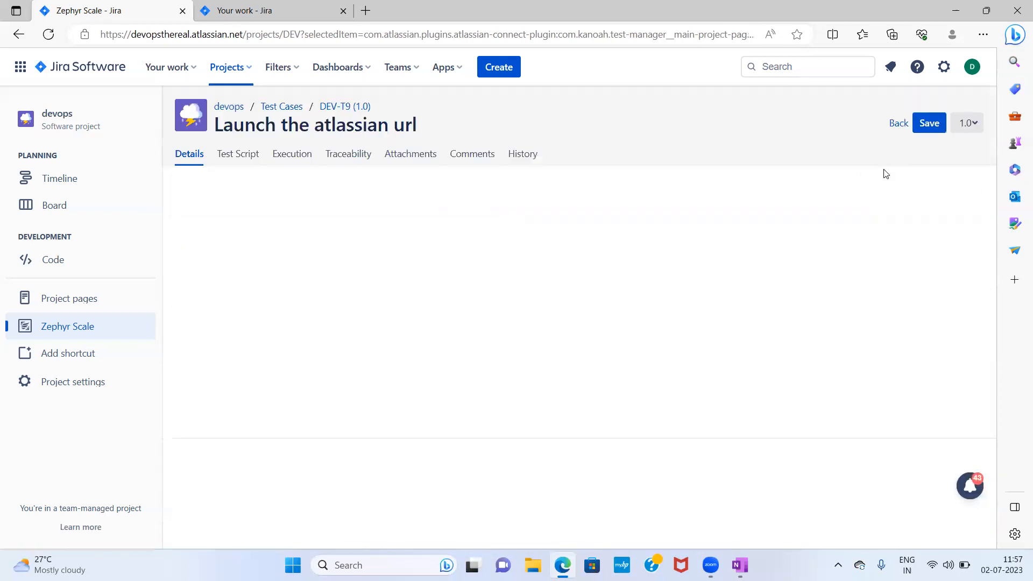
left_click(232, 157)
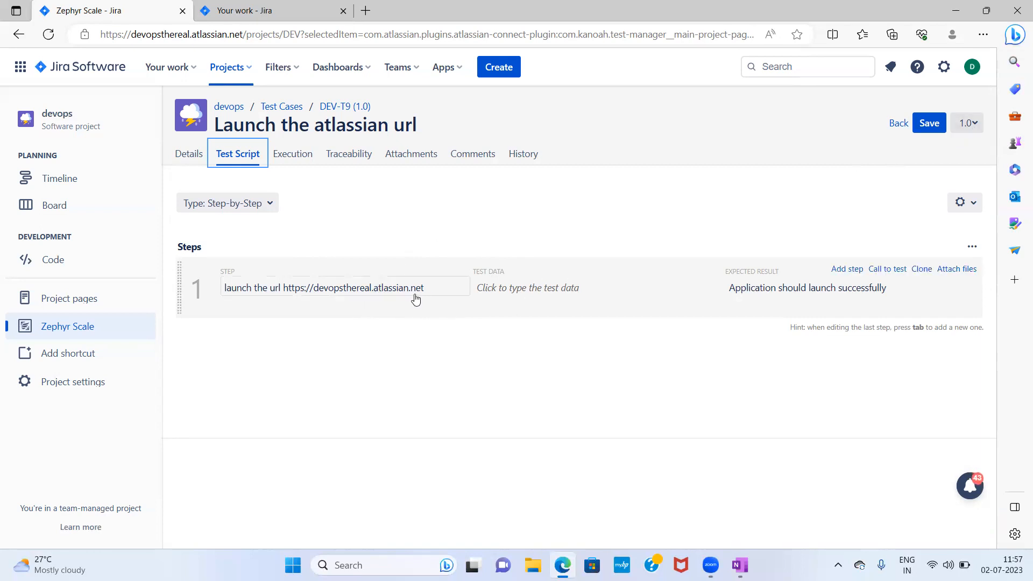
left_click(979, 123)
left_click(881, 148)
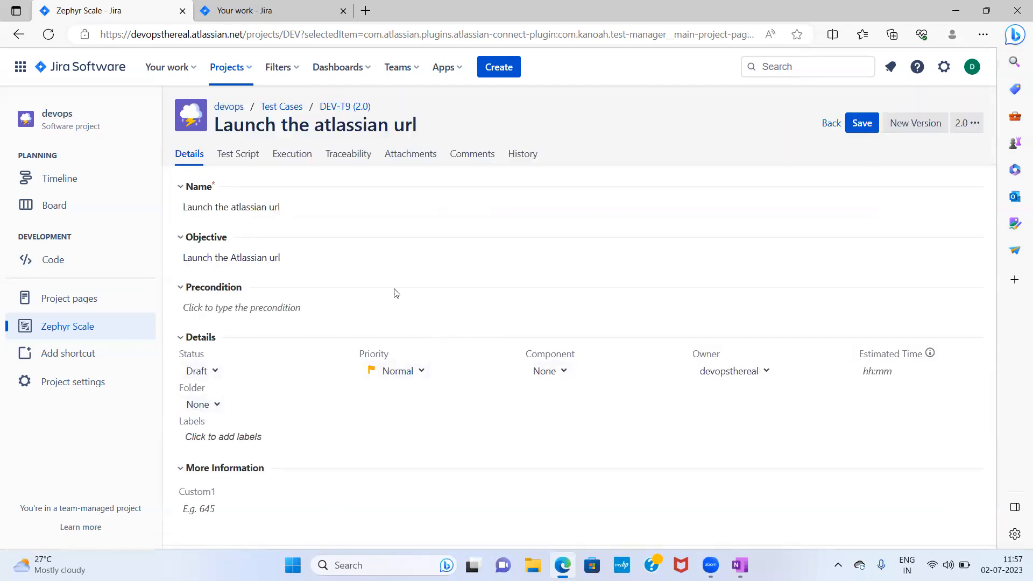
left_click(235, 156)
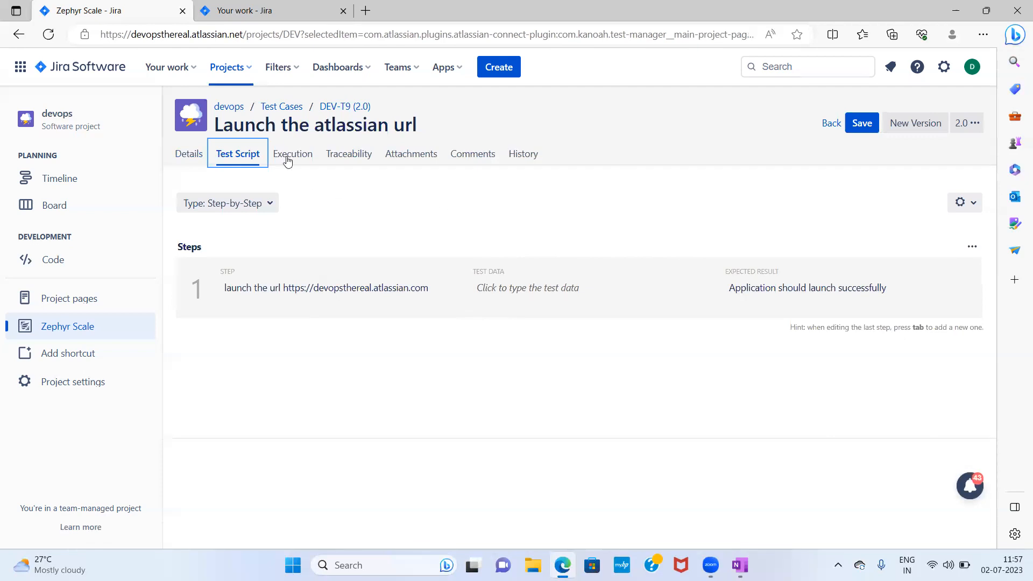
left_click(831, 124)
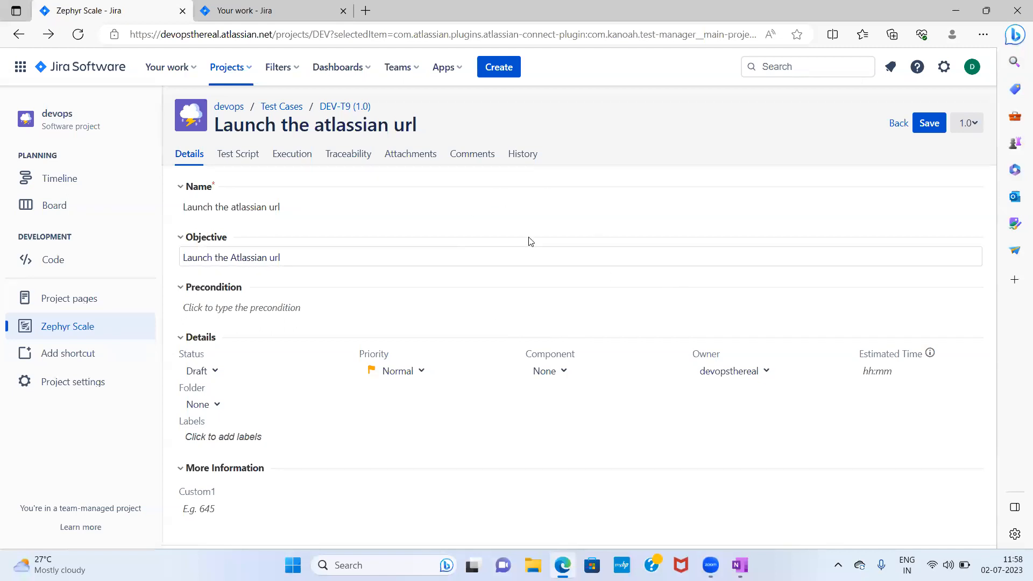
- Open the test case's History and expand the change records for versions 1.0 and 2.0
left_click(521, 156)
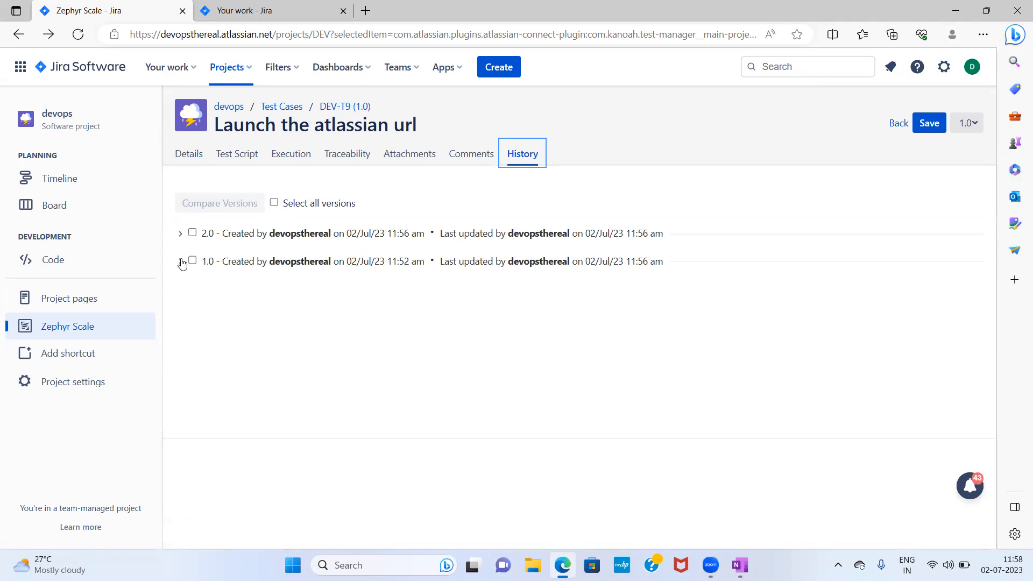
left_click(180, 260)
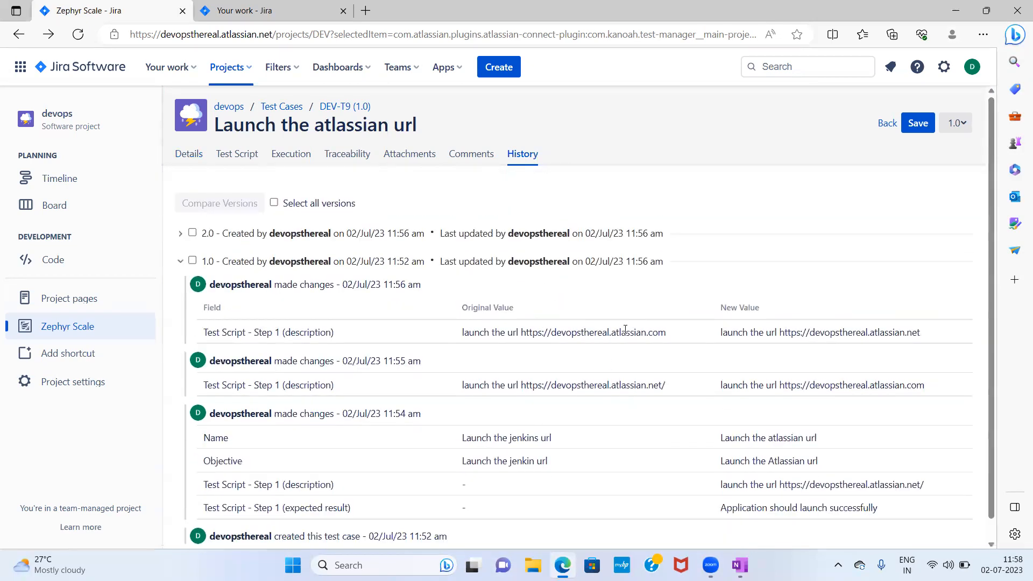
left_click(181, 262)
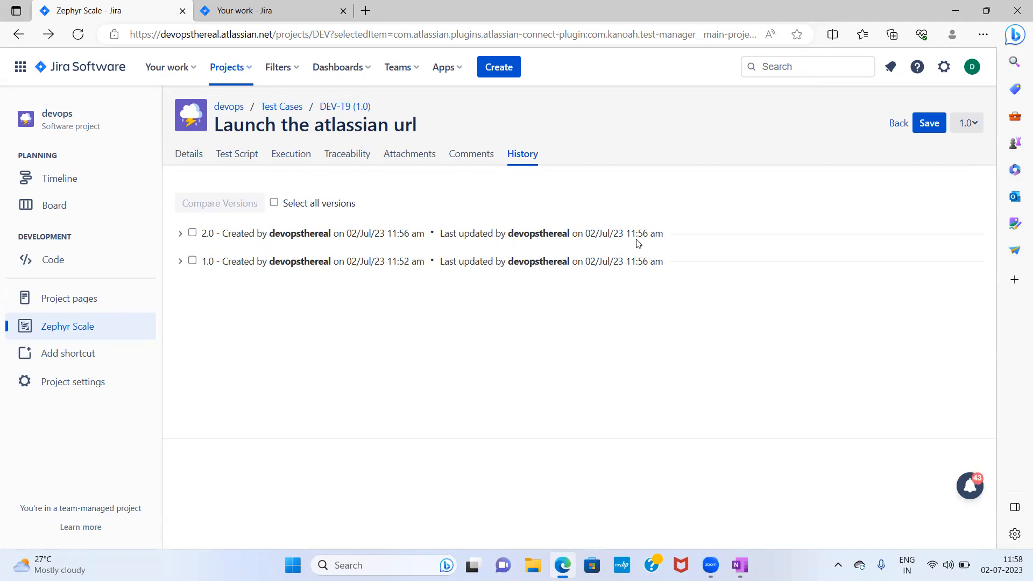
left_click(180, 263)
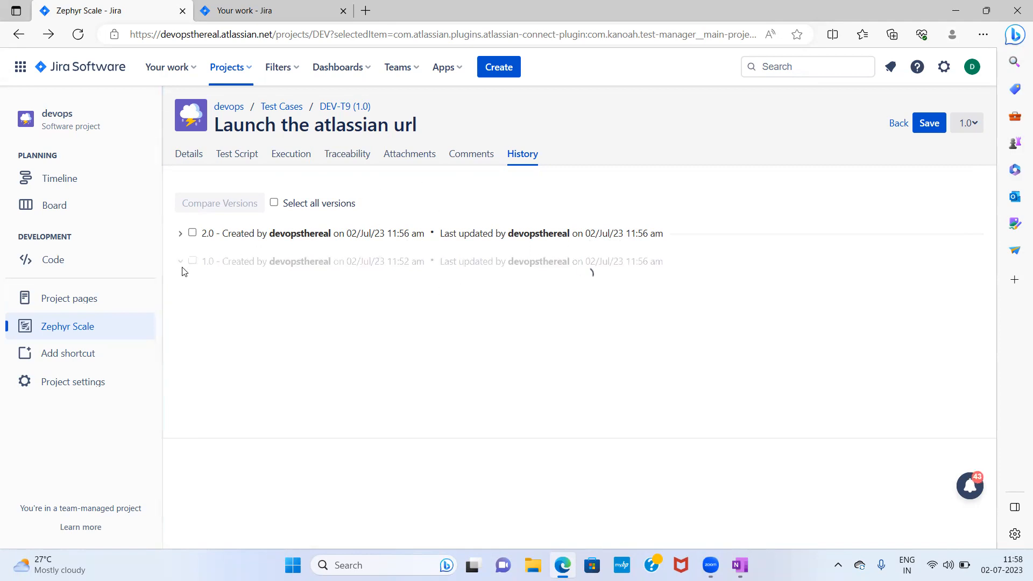
left_click(181, 262)
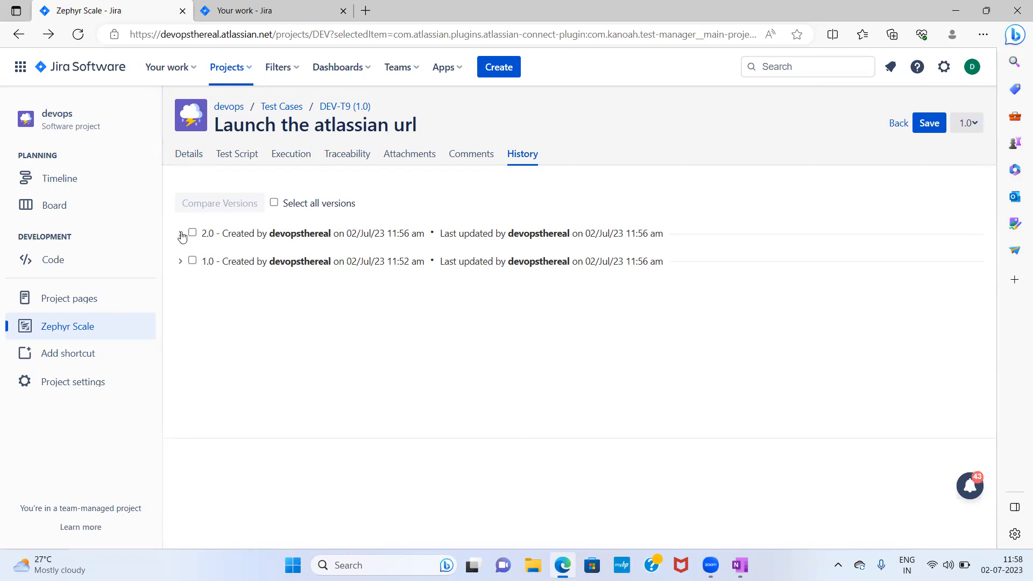
left_click(181, 234)
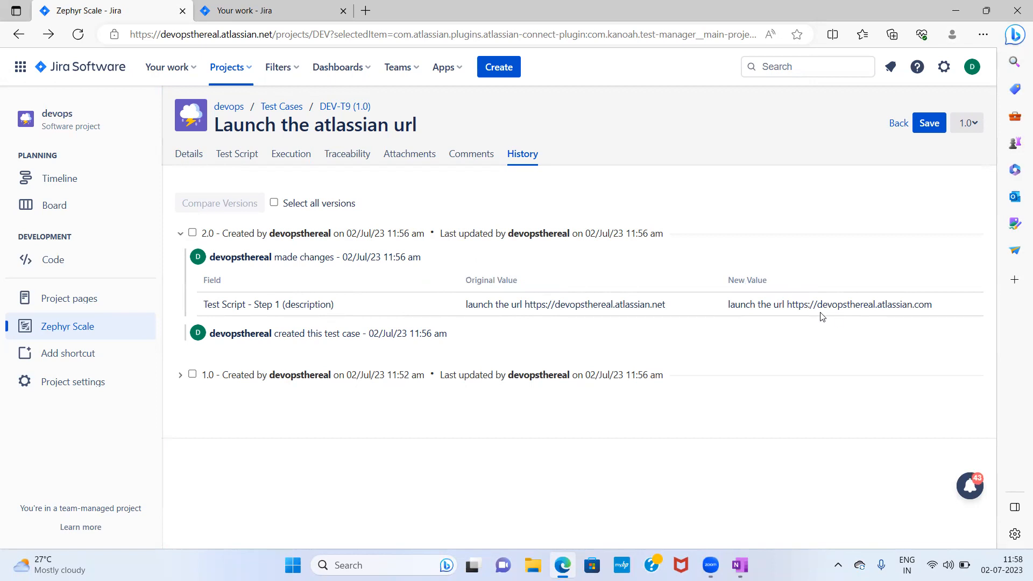
left_click(180, 234)
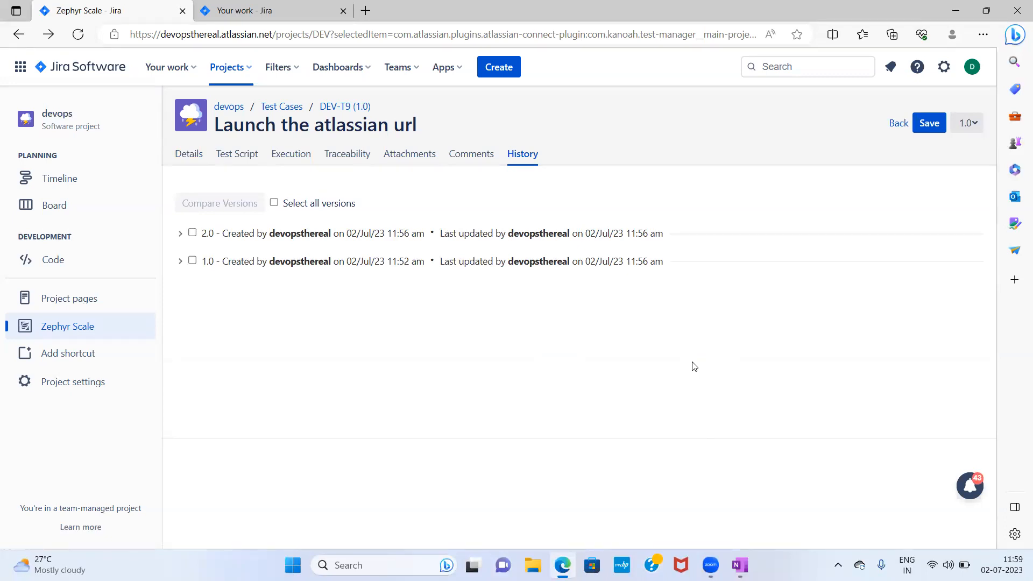
- Switch to OneNote and select the Session 2 topic items in the notes page
left_click(740, 564)
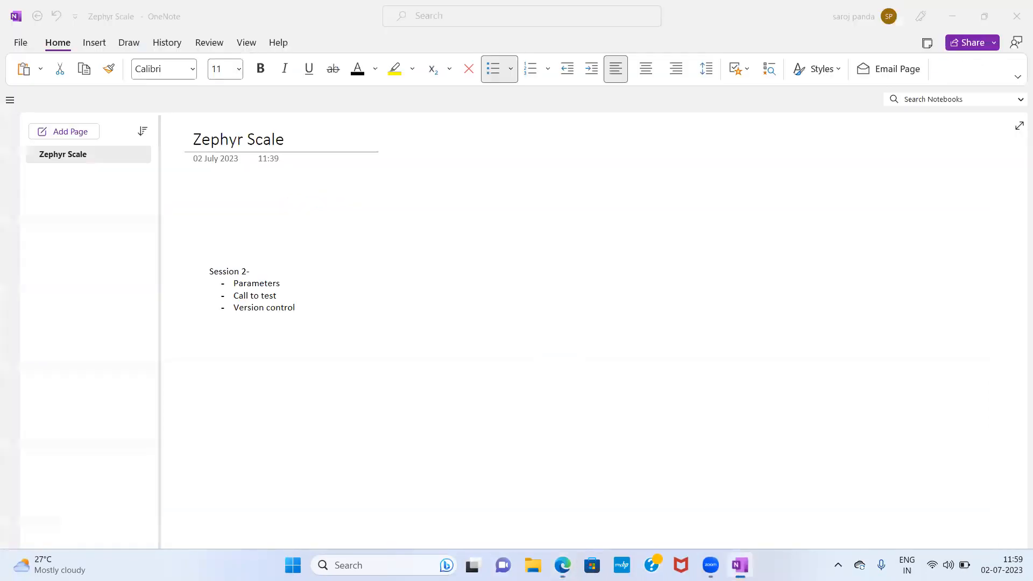
left_click(331, 306)
left_click_drag(331, 306, 227, 289)
left_click(319, 316)
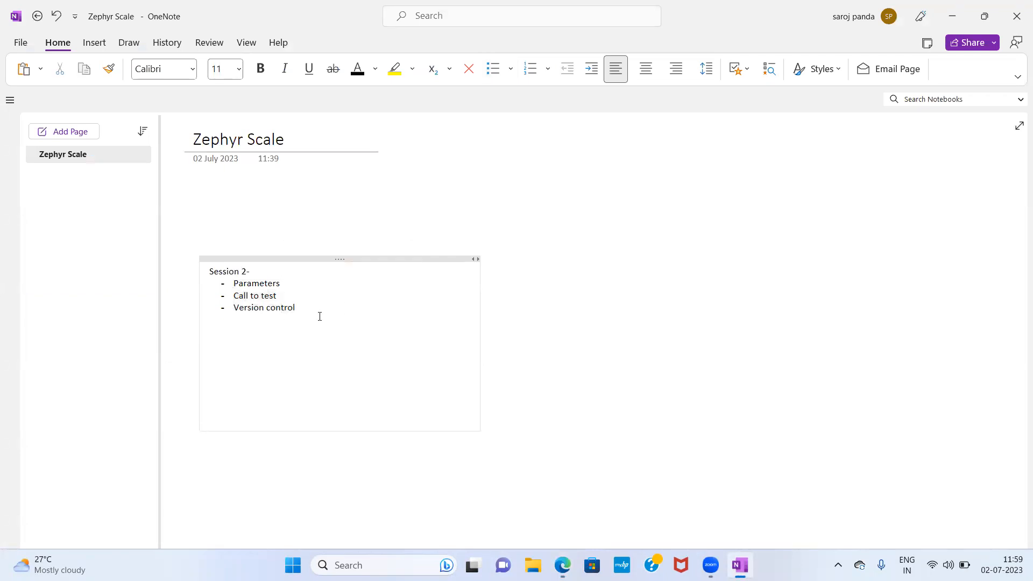
left_click_drag(303, 307, 232, 284)
left_click(289, 292)
left_click(283, 284)
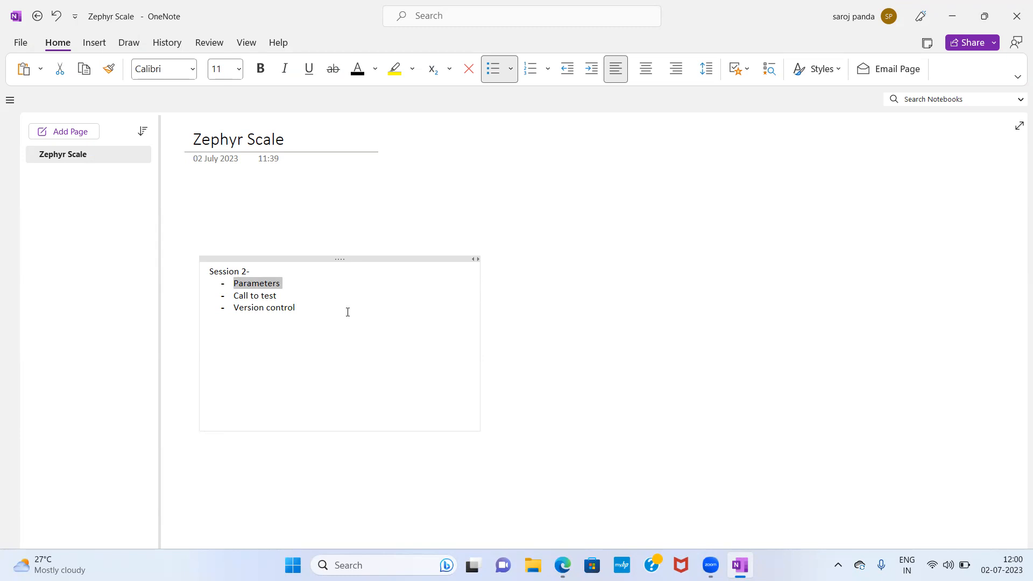
left_click(601, 18)
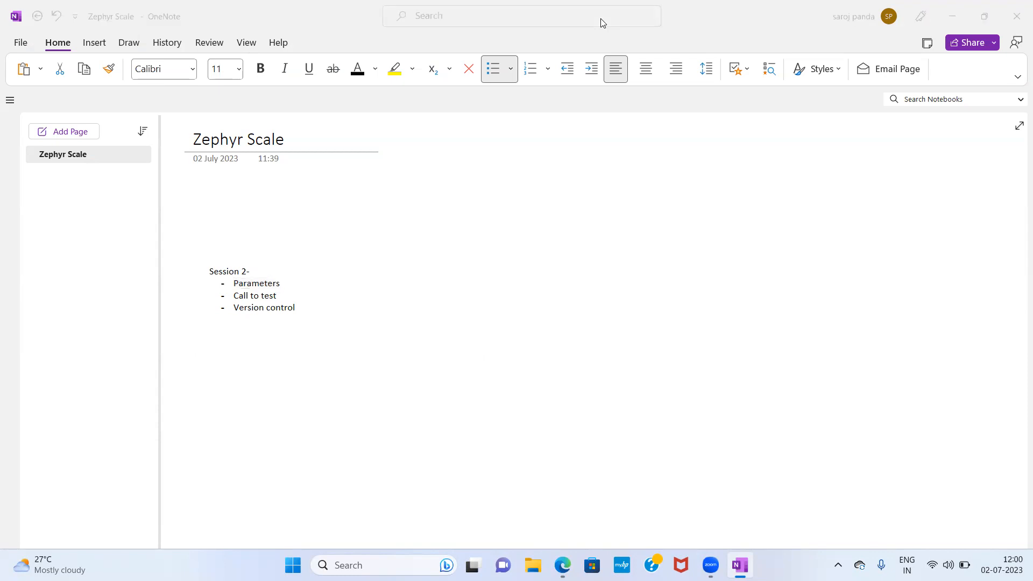